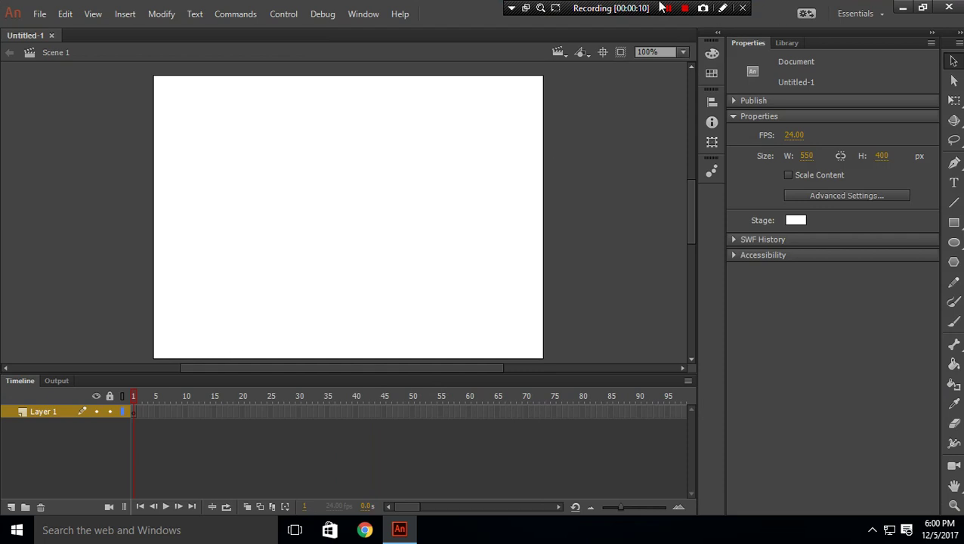
Place the Screenshot_1 owl image from the desktop onto the stage and restore the Animate window to full screen.
{"action": "left_click_drag", "start_coordinate": [432, 9], "coordinate": [581, 46]}
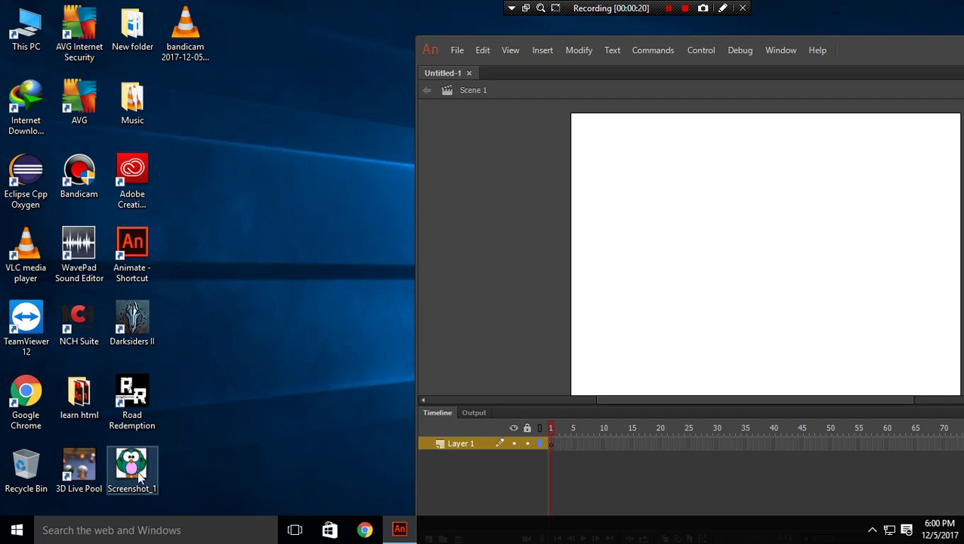
{"action": "left_click_drag", "start_coordinate": [229, 458], "coordinate": [701, 267]}
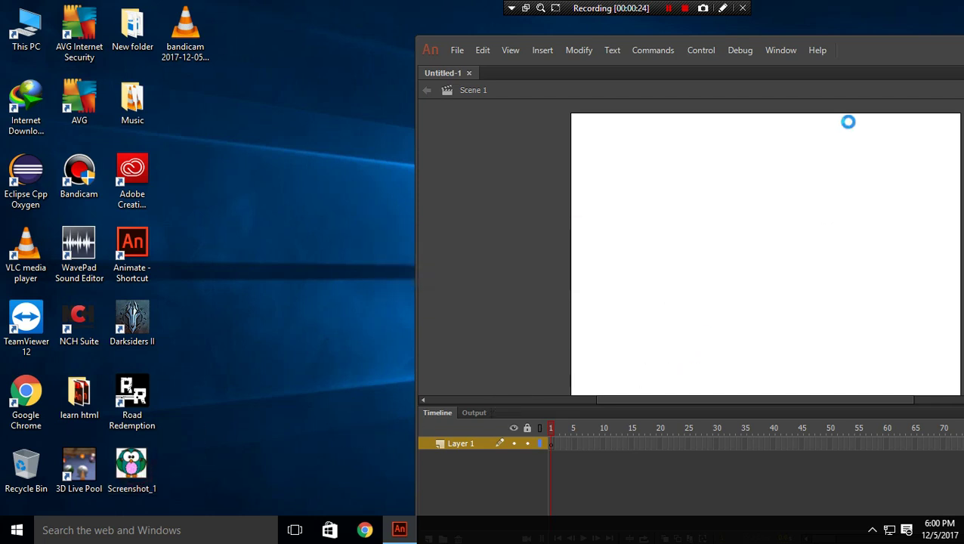
{"action": "left_click_drag", "start_coordinate": [874, 56], "coordinate": [533, 56]}
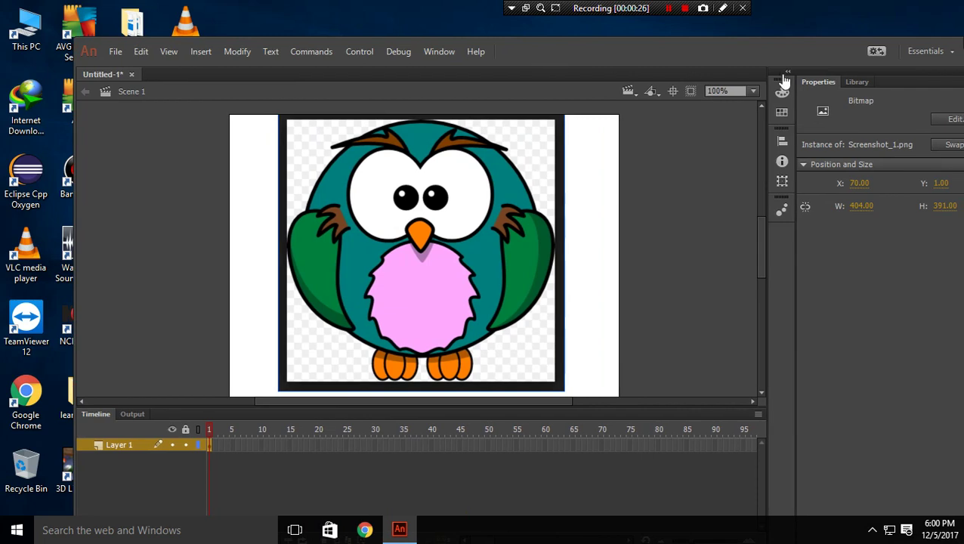
{"action": "left_click_drag", "start_coordinate": [813, 61], "coordinate": [762, 57]}
{"action": "left_click", "coordinate": [942, 37]}
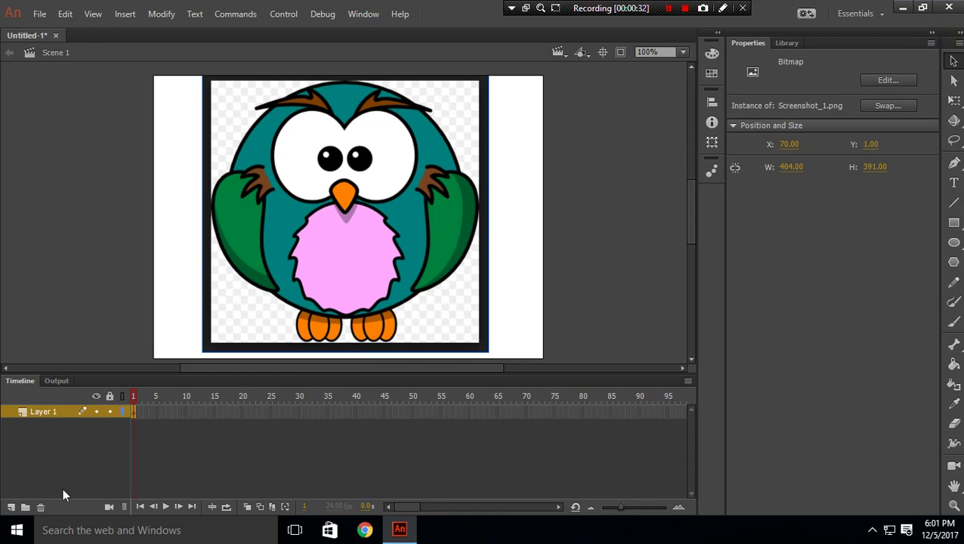
Add a new layer above the owl image and lock Layer 1.
{"action": "left_click", "coordinate": [11, 508]}
{"action": "left_click", "coordinate": [52, 426]}
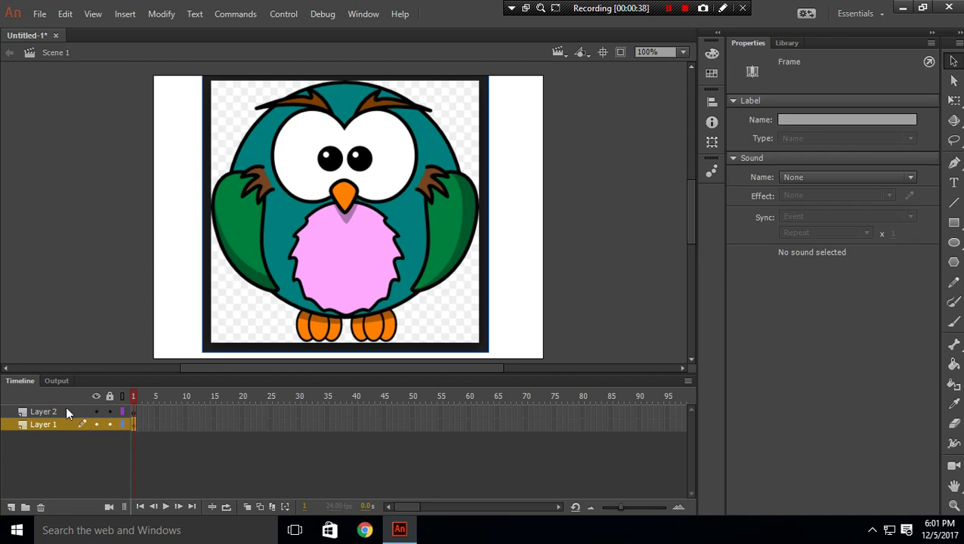
{"action": "left_click", "coordinate": [59, 413]}
{"action": "left_click", "coordinate": [55, 426]}
{"action": "left_click", "coordinate": [110, 426]}
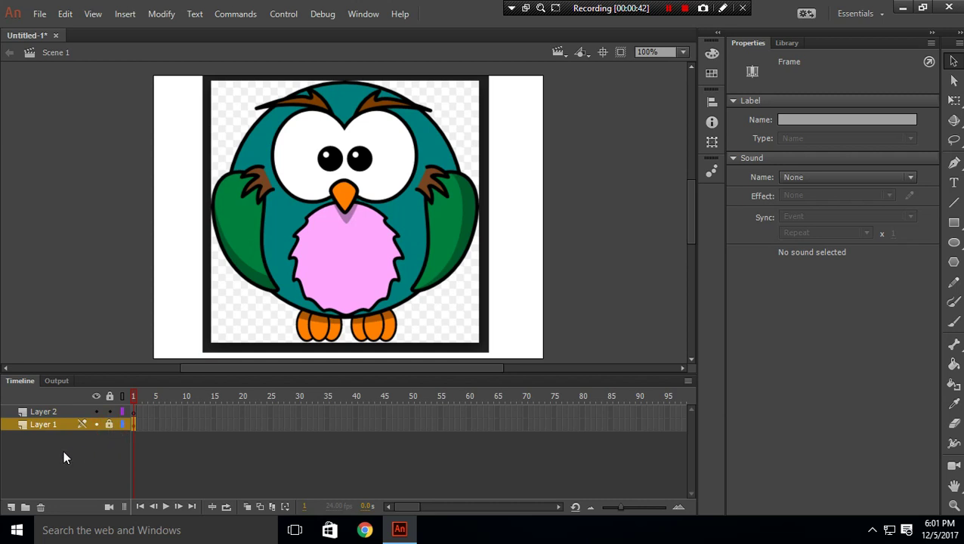
Draw a straight green line about 101 px wide on Layer 2, joining the two eyebrow peaks beneath the top of the owl's head.
{"action": "left_click", "coordinate": [133, 414]}
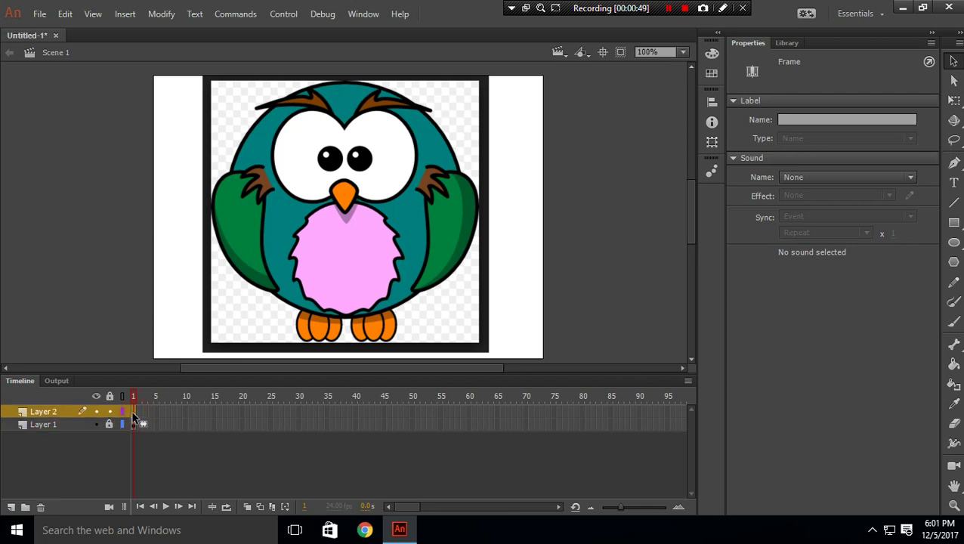
{"action": "left_click", "coordinate": [654, 51]}
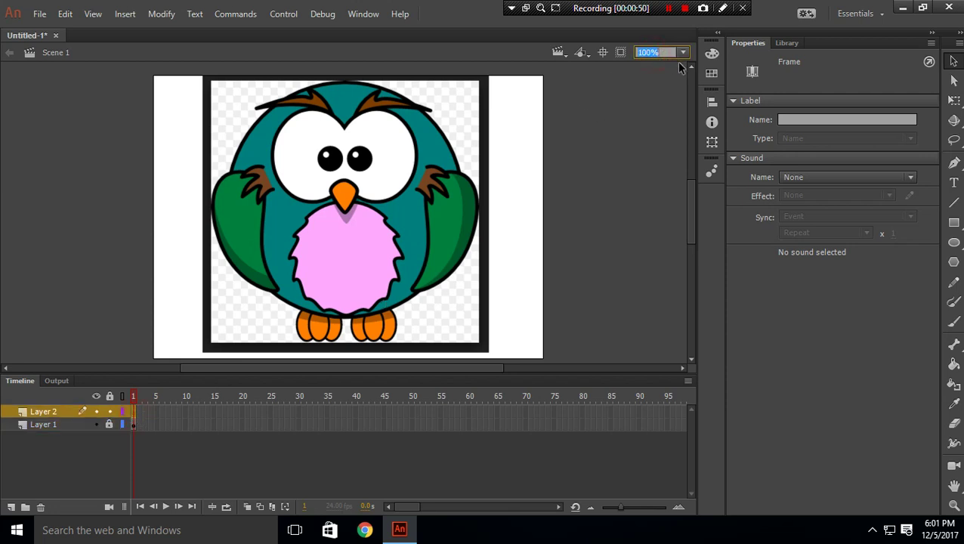
{"action": "type", "text": "80"}
{"action": "left_click", "coordinate": [547, 181]}
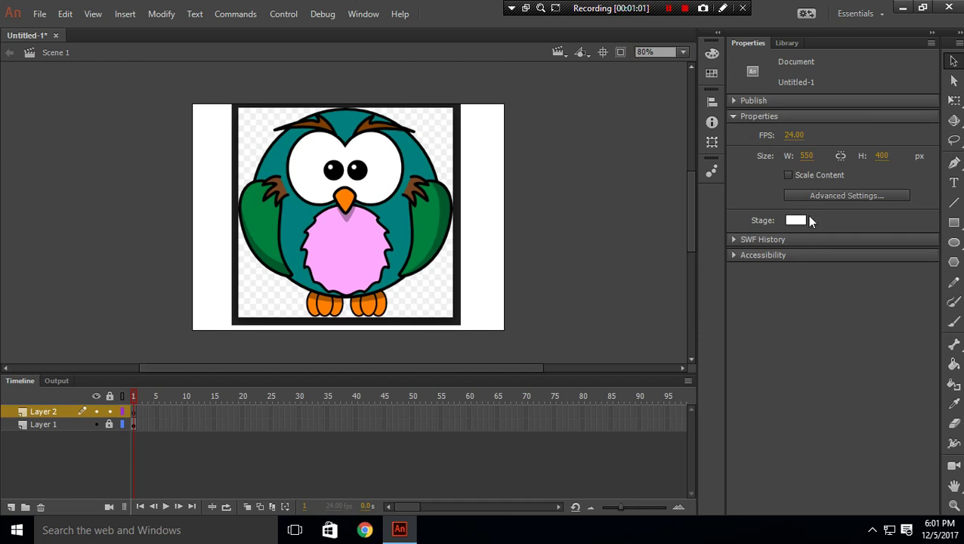
{"action": "left_click", "coordinate": [954, 204]}
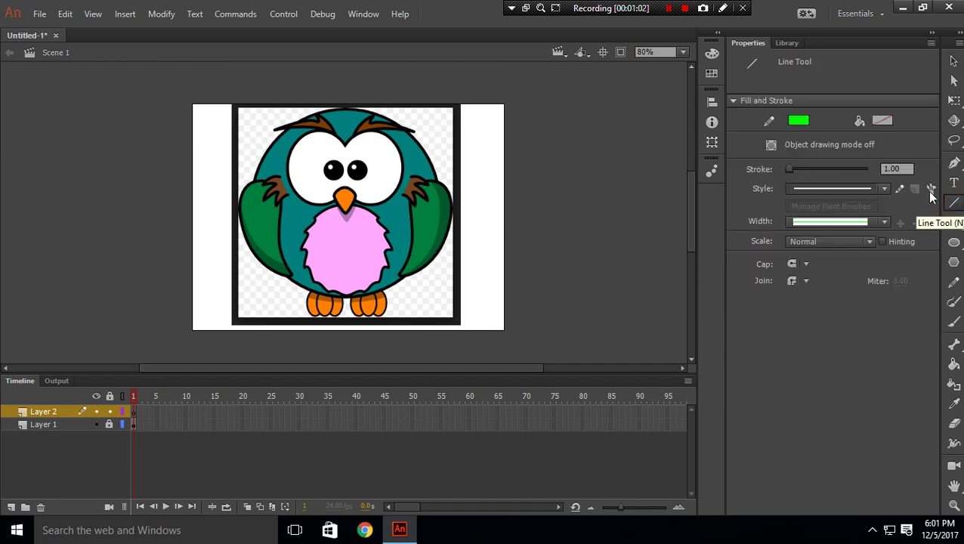
{"action": "left_click", "coordinate": [798, 125]}
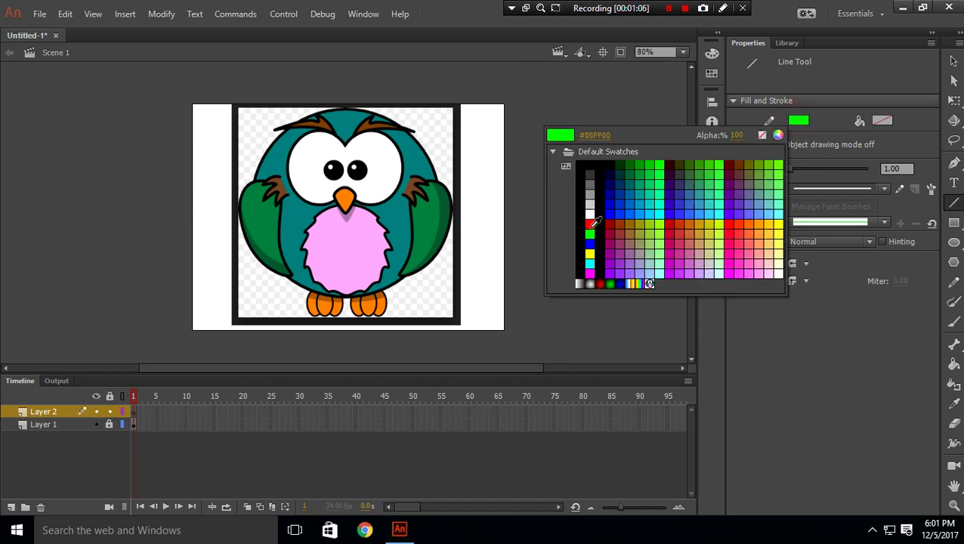
{"action": "left_click", "coordinate": [661, 164]}
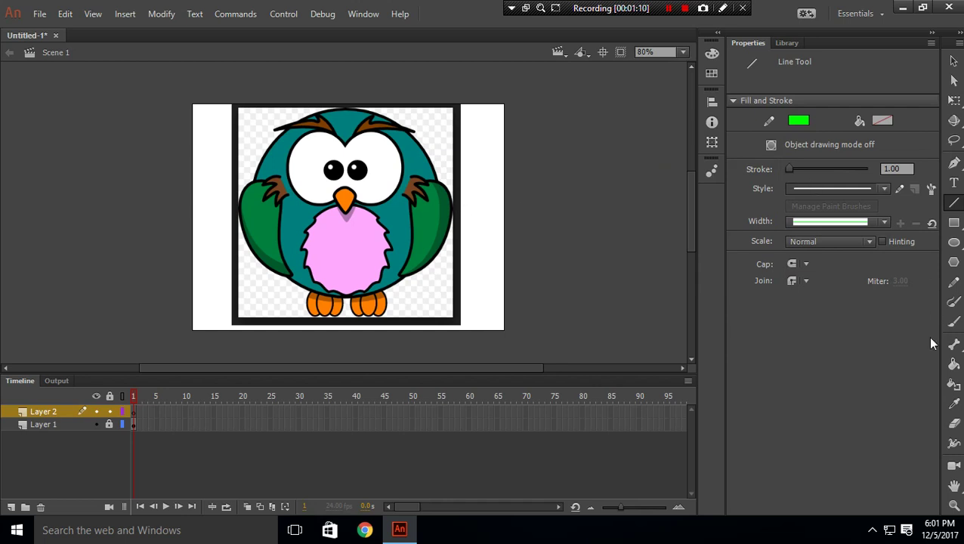
{"action": "left_click", "coordinate": [953, 506]}
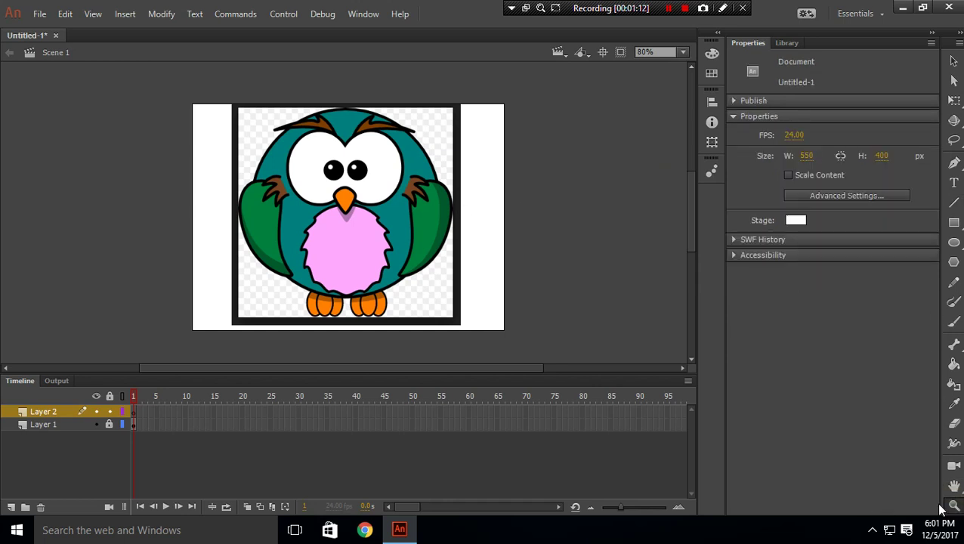
{"action": "left_click", "coordinate": [331, 125]}
{"action": "left_click", "coordinate": [346, 226]}
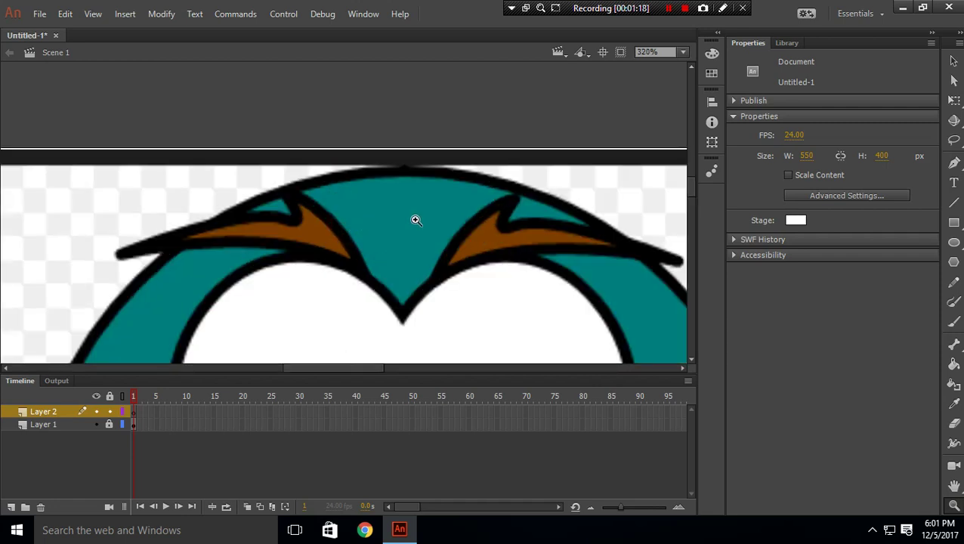
{"action": "left_click", "coordinate": [954, 203]}
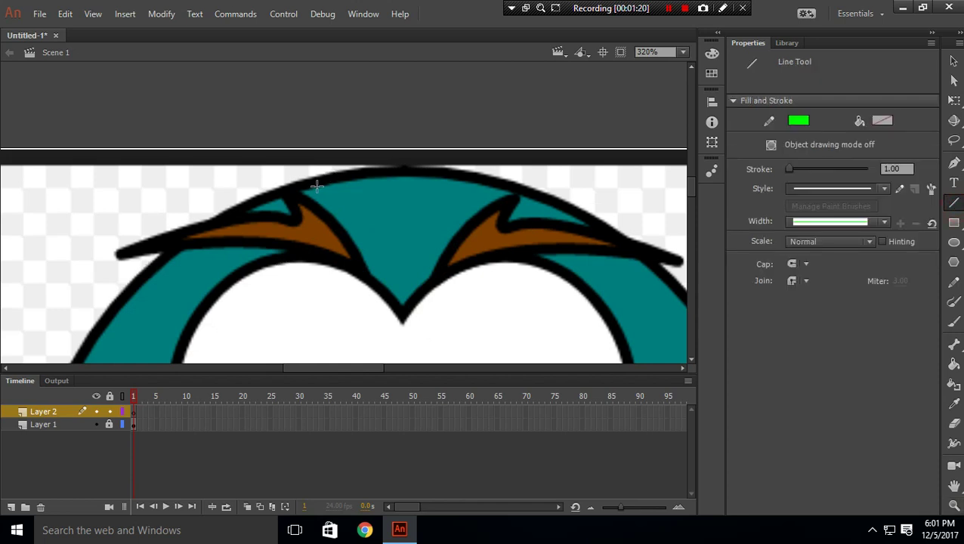
{"action": "left_click_drag", "start_coordinate": [287, 189], "coordinate": [513, 193]}
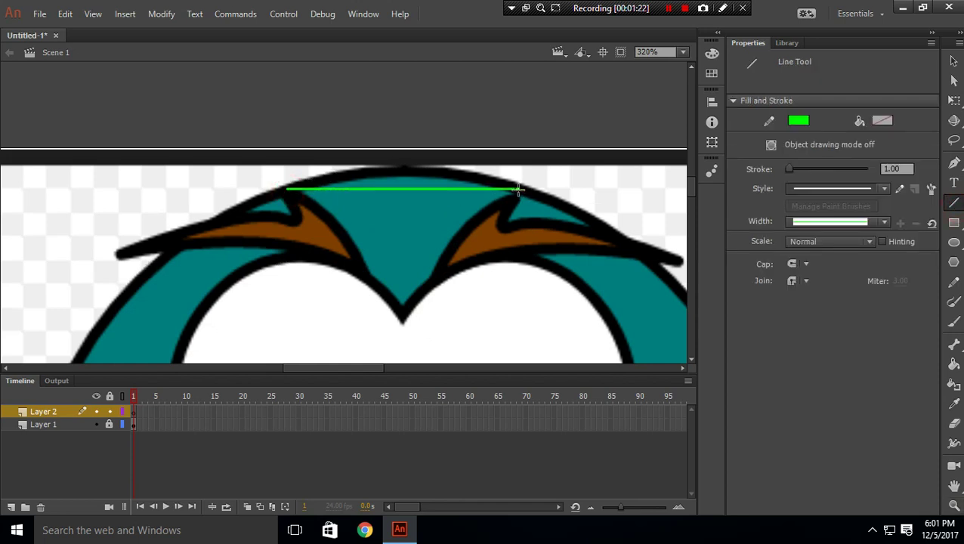
Set the stroke of the green line across the owl's head to 5.
{"action": "key", "text": "v"}
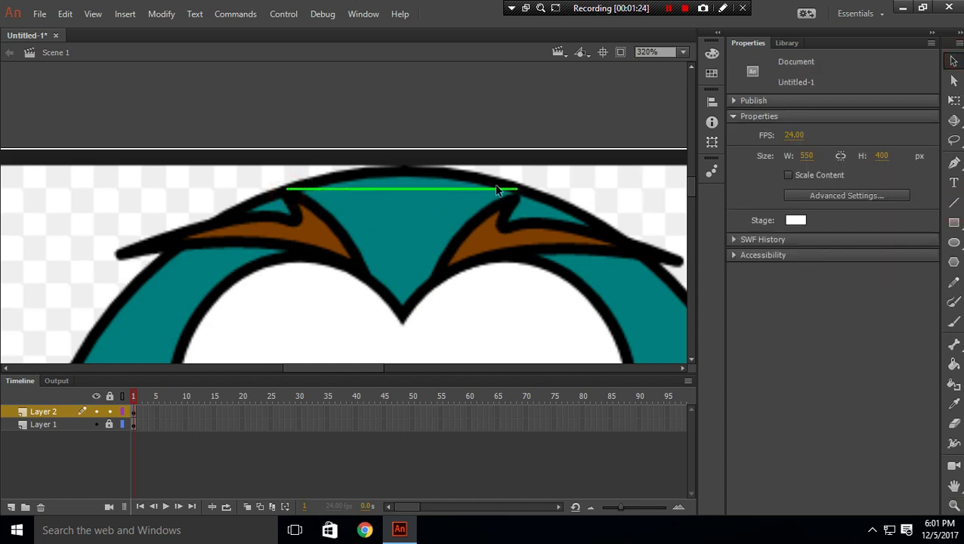
{"action": "left_click", "coordinate": [468, 191]}
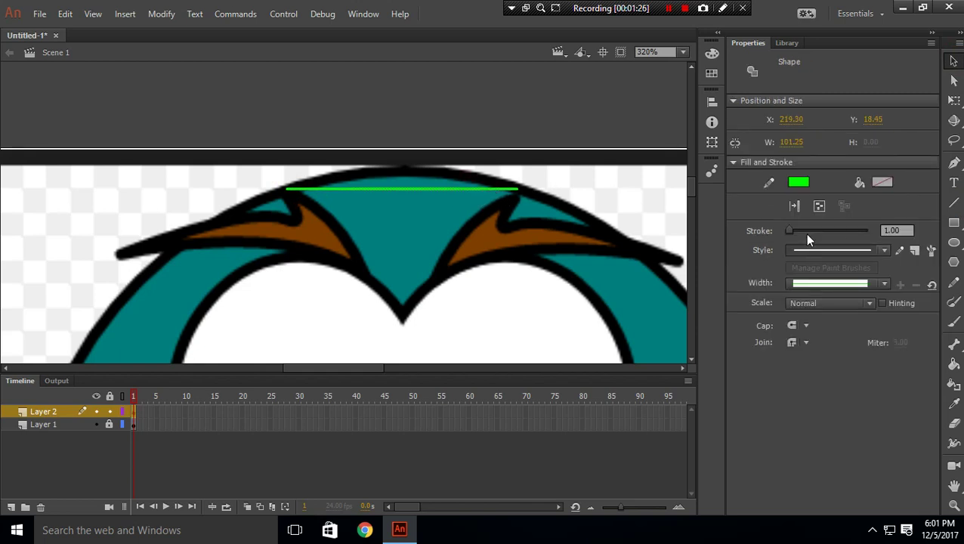
{"action": "left_click_drag", "start_coordinate": [899, 232], "coordinate": [798, 236]}
{"action": "type", "text": "5"}
{"action": "left_click", "coordinate": [820, 410]}
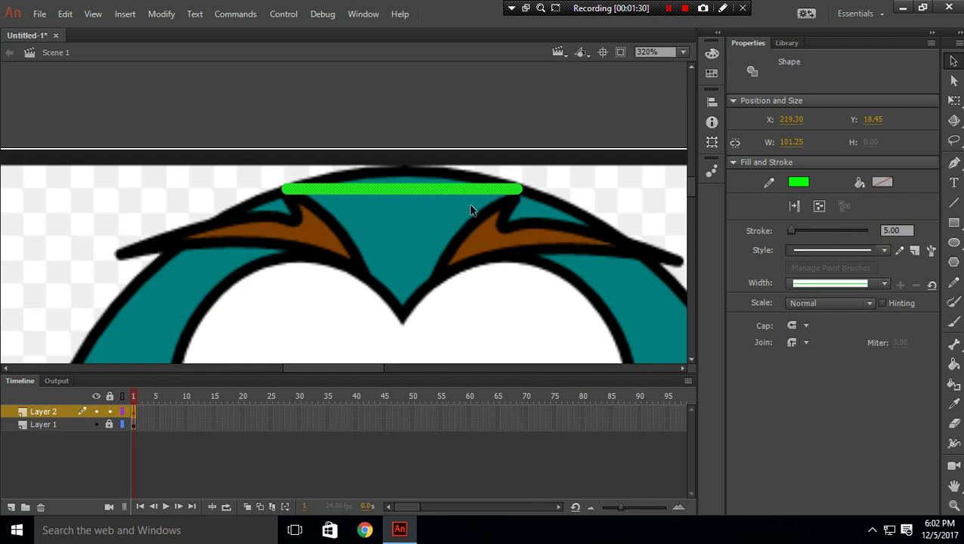
{"action": "left_click", "coordinate": [668, 169]}
Bend the green line upward so it follows the top of the owl's head outline.
{"action": "left_click", "coordinate": [491, 189]}
{"action": "left_click", "coordinate": [443, 147]}
{"action": "left_click_drag", "start_coordinate": [422, 189], "coordinate": [421, 173]}
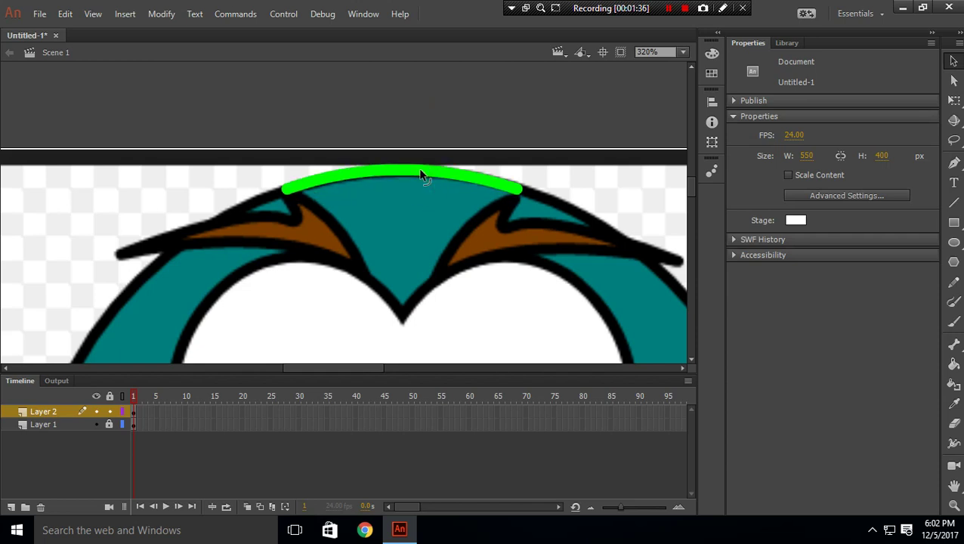
Draw a line from the arc's right end down the right side of the head and bend it onto the outline past the eyebrow.
{"action": "left_click_drag", "start_coordinate": [357, 366], "coordinate": [385, 365]}
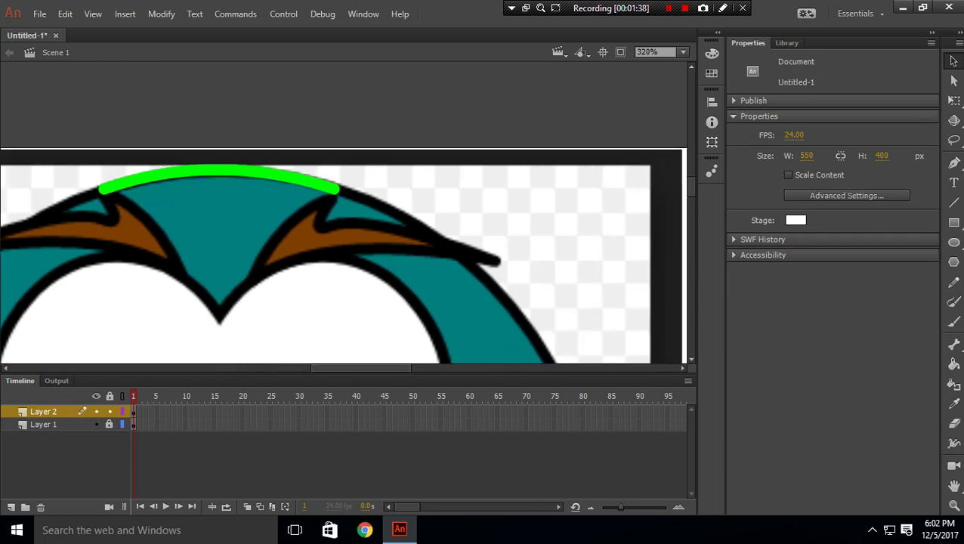
{"action": "scroll", "coordinate": [557, 219], "scroll_direction": "down", "scroll_amount": 3}
{"action": "left_click", "coordinate": [953, 204]}
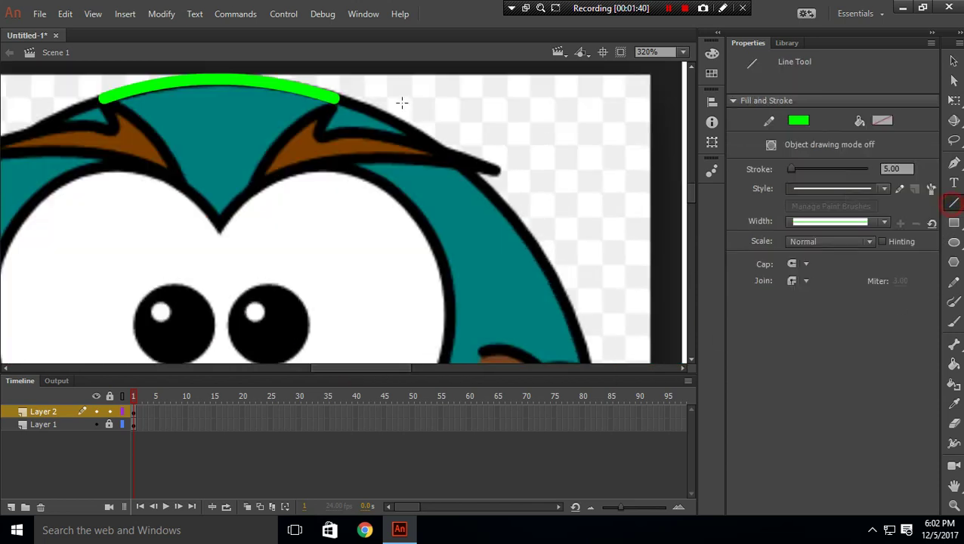
{"action": "left_click_drag", "start_coordinate": [330, 99], "coordinate": [542, 261]}
{"action": "key", "text": "v"}
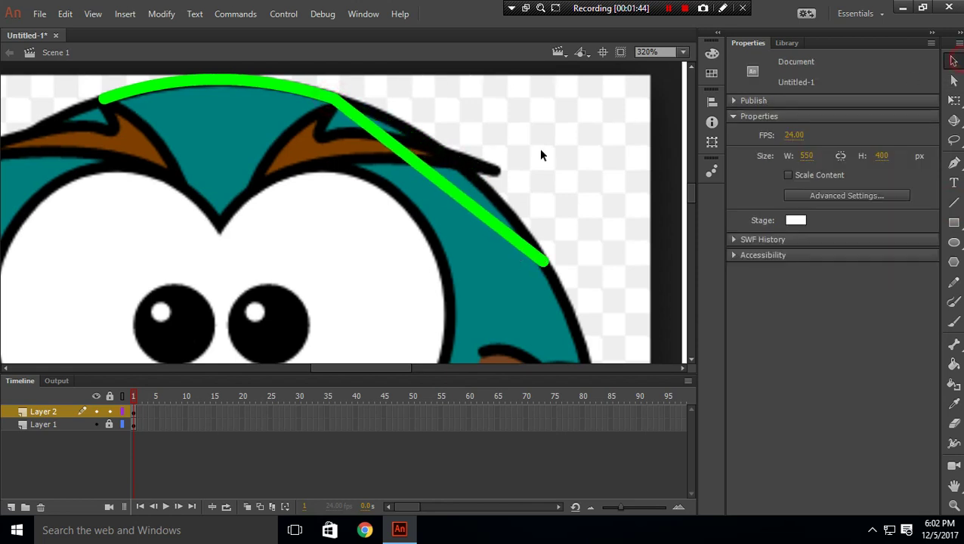
{"action": "left_click_drag", "start_coordinate": [426, 180], "coordinate": [452, 165]}
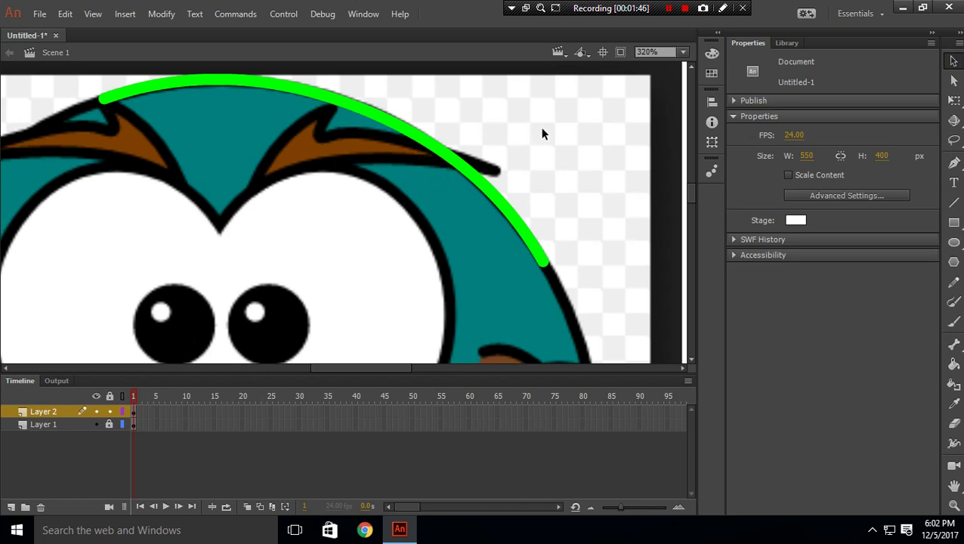
Continue the right head outline with a line down to the top of the right wing and curve it to match.
{"action": "scroll", "coordinate": [541, 134], "scroll_direction": "down", "scroll_amount": 3}
{"action": "scroll", "coordinate": [582, 164], "scroll_direction": "down", "scroll_amount": 3}
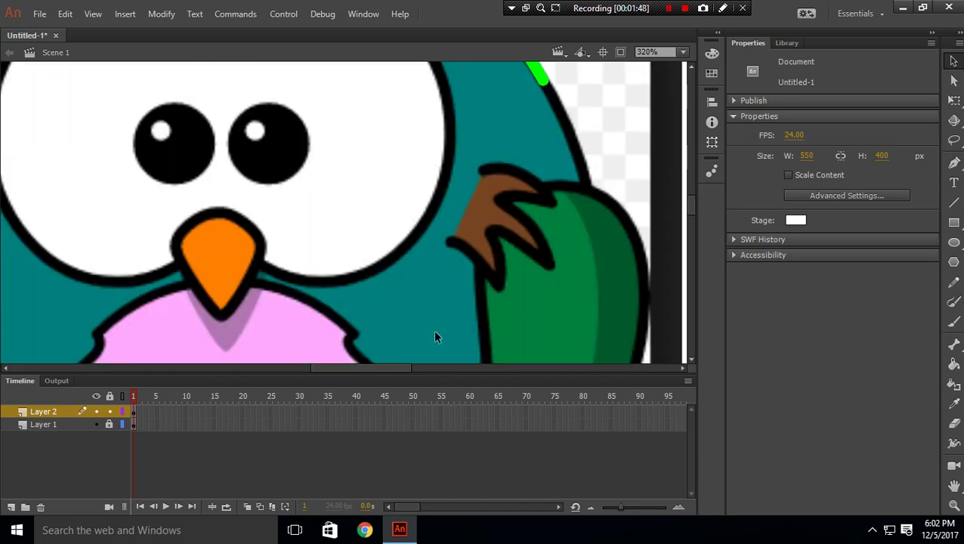
{"action": "left_click_drag", "start_coordinate": [406, 368], "coordinate": [417, 368]}
{"action": "scroll", "coordinate": [442, 221], "scroll_direction": "up", "scroll_amount": 3}
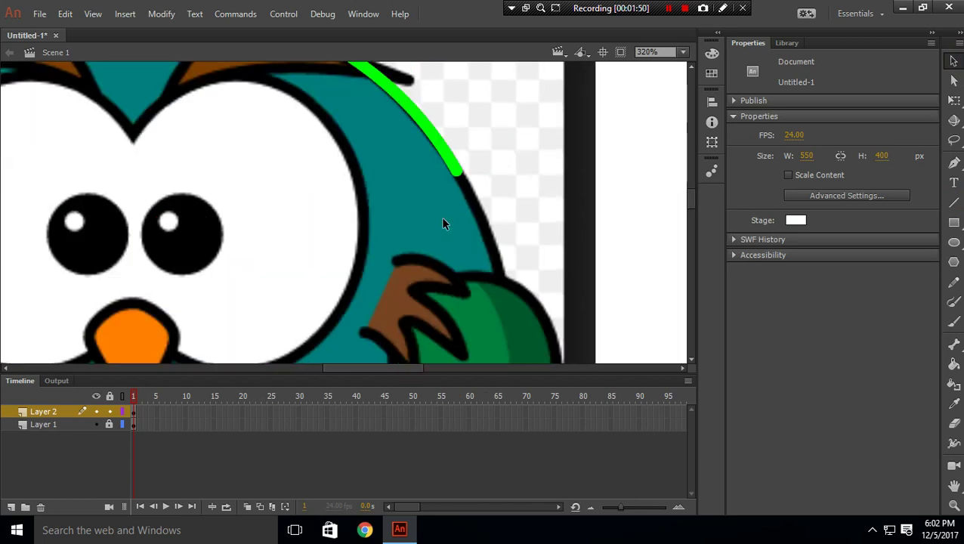
{"action": "left_click", "coordinate": [953, 202]}
{"action": "left_click_drag", "start_coordinate": [458, 173], "coordinate": [500, 281]}
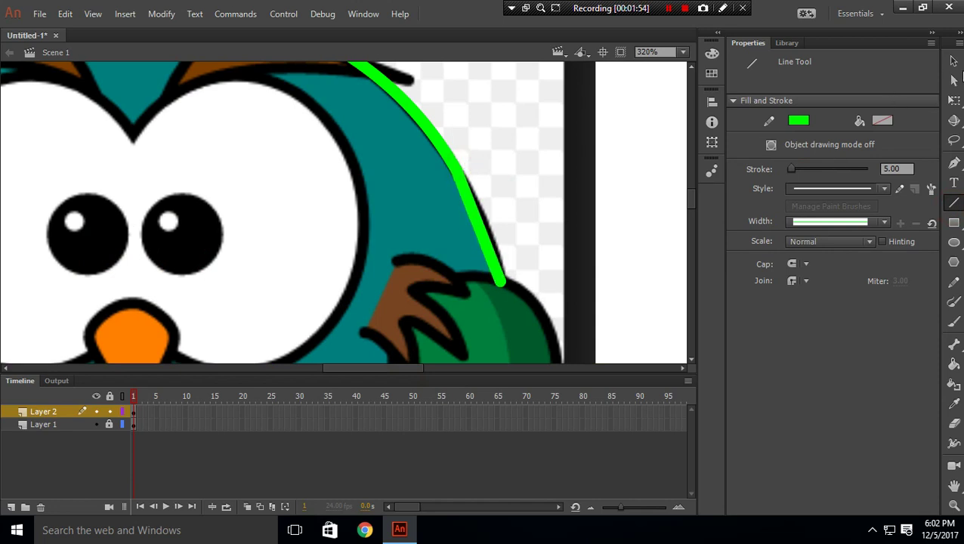
{"action": "left_click", "coordinate": [955, 62]}
{"action": "left_click_drag", "start_coordinate": [484, 240], "coordinate": [492, 242]}
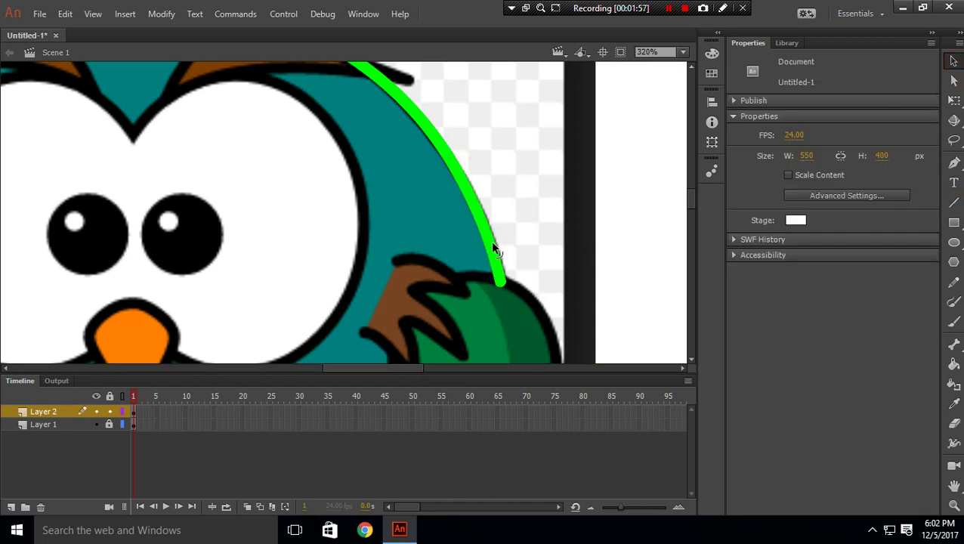
Draw a line from the arc's left end down the left side of the head and bend it onto the outline past the eyebrow.
{"action": "scroll", "coordinate": [387, 260], "scroll_direction": "up", "scroll_amount": 2}
{"action": "left_click_drag", "start_coordinate": [368, 373], "coordinate": [294, 372]}
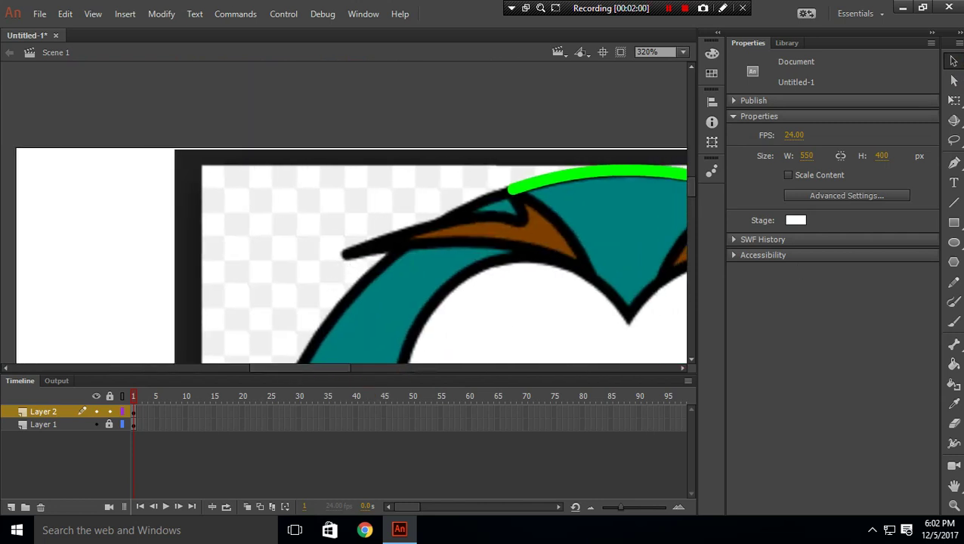
{"action": "left_click", "coordinate": [955, 203]}
{"action": "left_click_drag", "start_coordinate": [514, 189], "coordinate": [297, 364]}
{"action": "scroll", "coordinate": [302, 315], "scroll_direction": "down", "scroll_amount": 2}
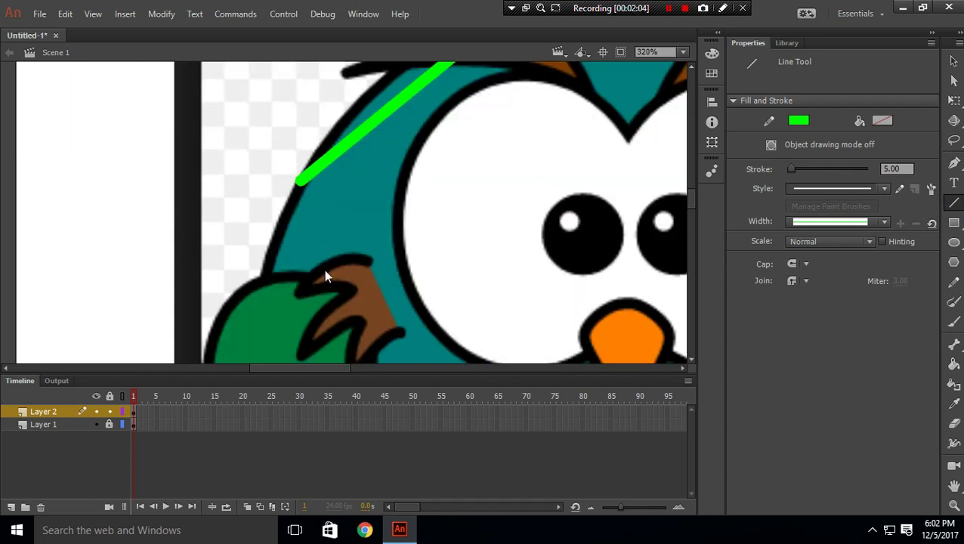
{"action": "scroll", "coordinate": [384, 169], "scroll_direction": "up", "scroll_amount": 1}
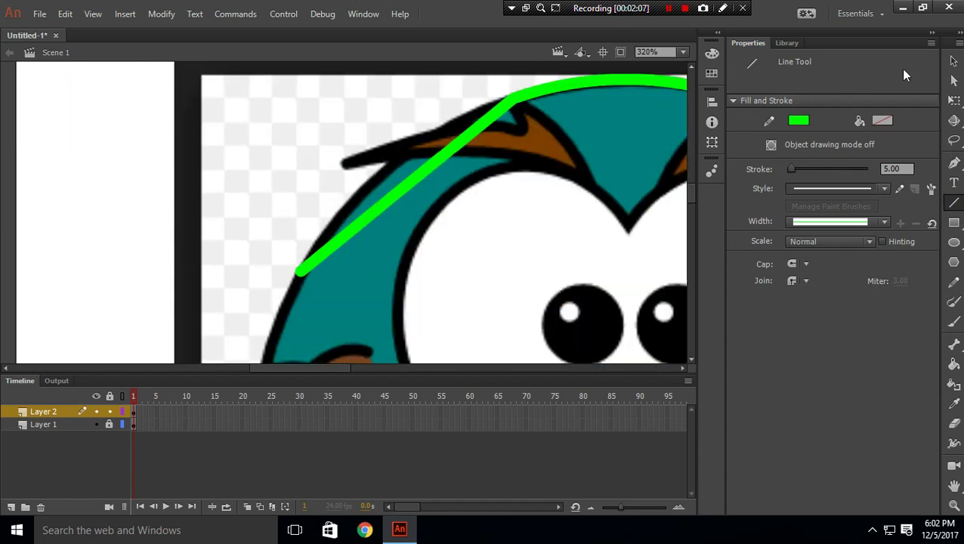
{"action": "left_click", "coordinate": [955, 61]}
{"action": "left_click_drag", "start_coordinate": [451, 154], "coordinate": [432, 124]}
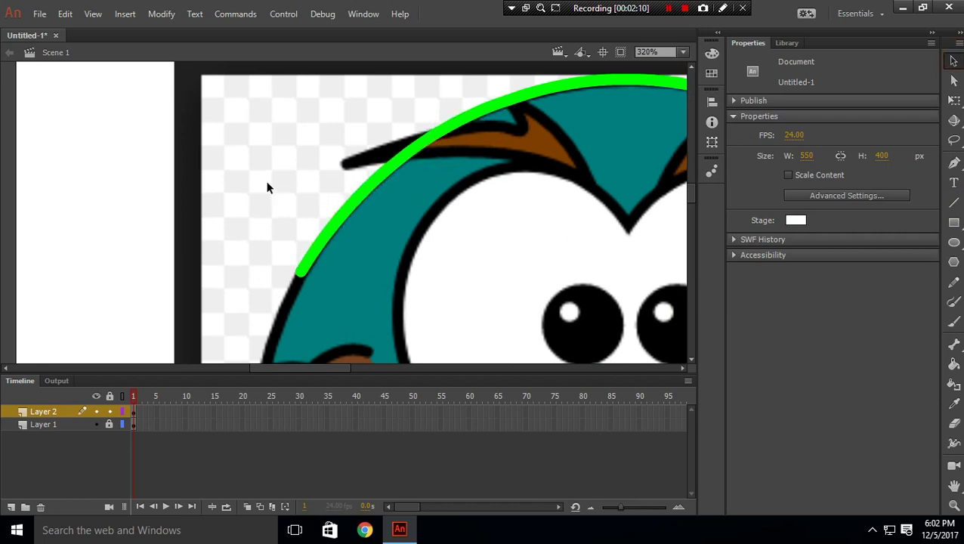
Extend the left head outline with a line down to the top of the left wing and curve it to match.
{"action": "scroll", "coordinate": [266, 187], "scroll_direction": "down", "scroll_amount": 1}
{"action": "left_click", "coordinate": [955, 202]}
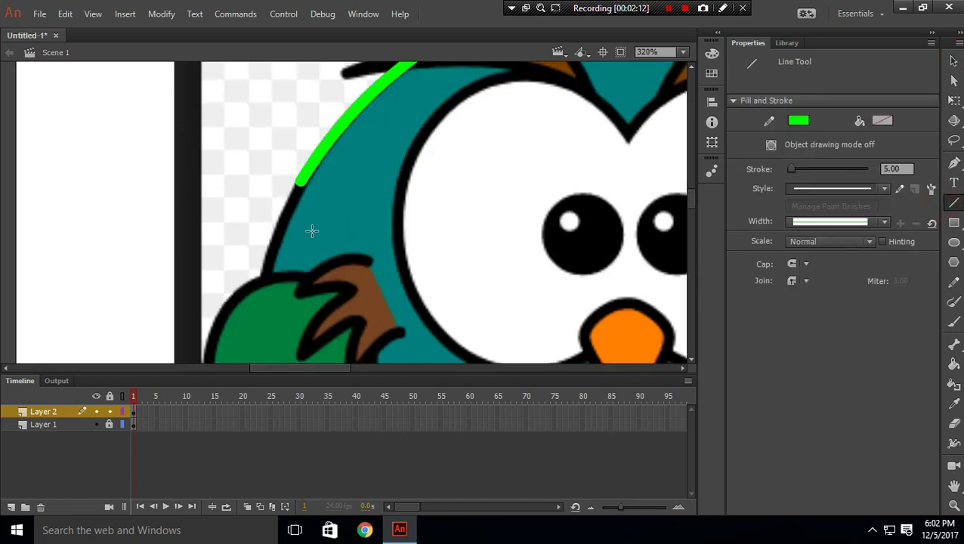
{"action": "left_click_drag", "start_coordinate": [301, 182], "coordinate": [268, 276]}
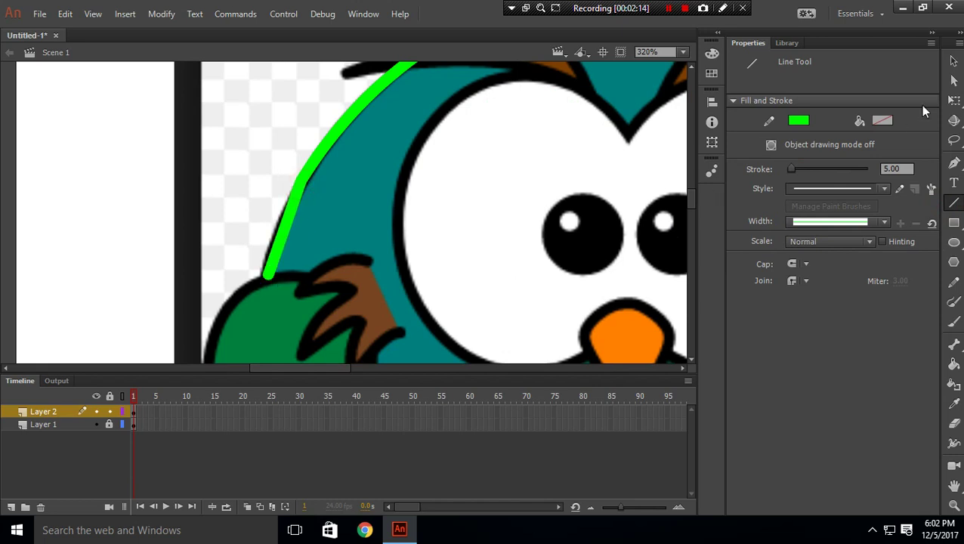
{"action": "left_click", "coordinate": [954, 61]}
{"action": "left_click_drag", "start_coordinate": [282, 236], "coordinate": [277, 236]}
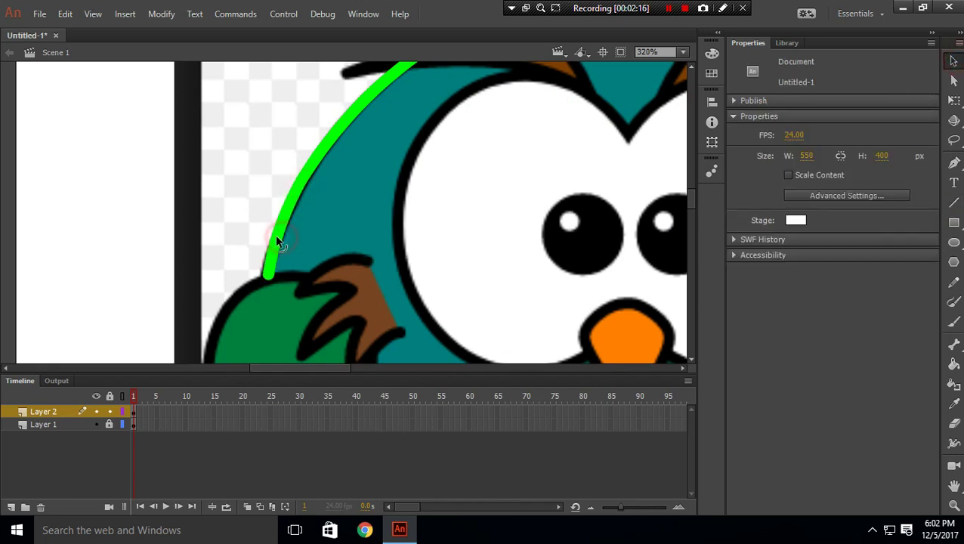
Draw a short slanted green line across the left eye and bend it slightly upward to resemble the left eyebrow's upper edge.
{"action": "scroll", "coordinate": [464, 192], "scroll_direction": "up", "scroll_amount": 3}
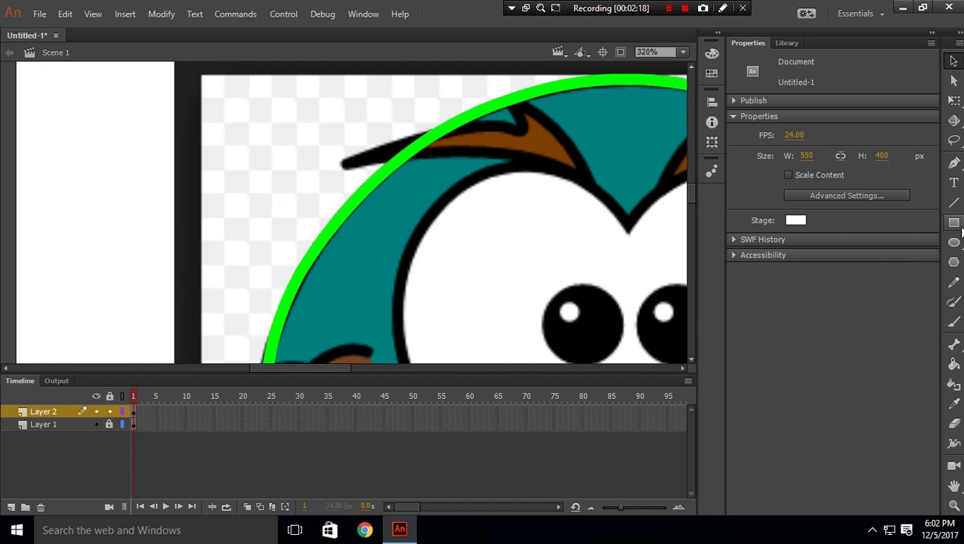
{"action": "left_click", "coordinate": [953, 203]}
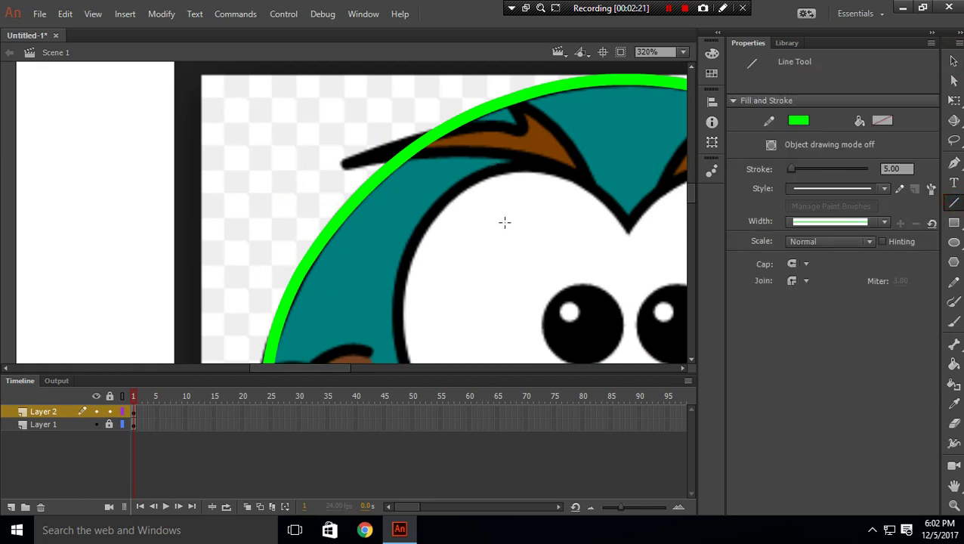
{"action": "mouse_move", "coordinate": [544, 231]}
{"action": "left_mouse_down"}
{"action": "mouse_move", "coordinate": [454, 227]}
{"action": "mouse_move", "coordinate": [387, 264]}
{"action": "left_mouse_up"}
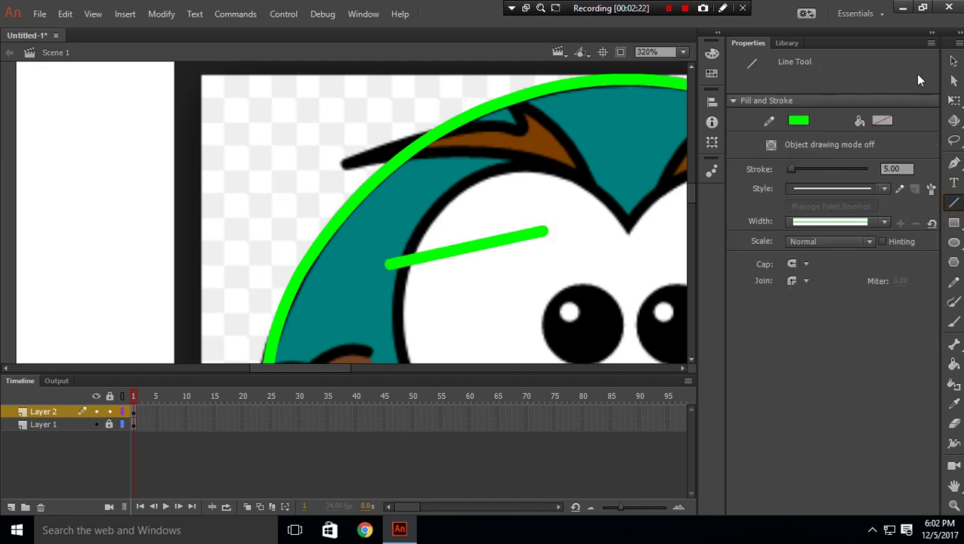
{"action": "key", "text": "v"}
{"action": "left_click_drag", "start_coordinate": [469, 257], "coordinate": [467, 248]}
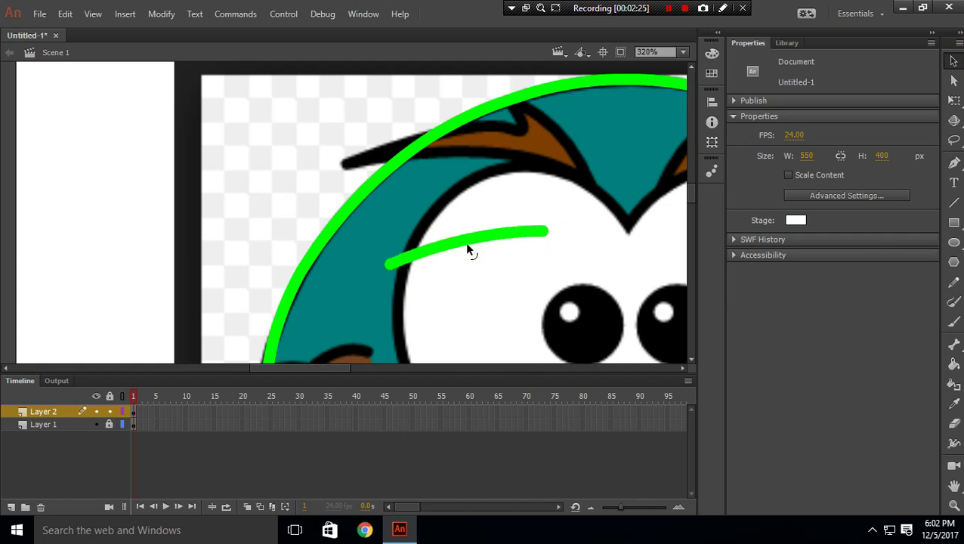
Move the bent line onto the left eyebrow's upper edge and extend its inner end to the eyebrow's notch.
{"action": "left_click", "coordinate": [474, 238]}
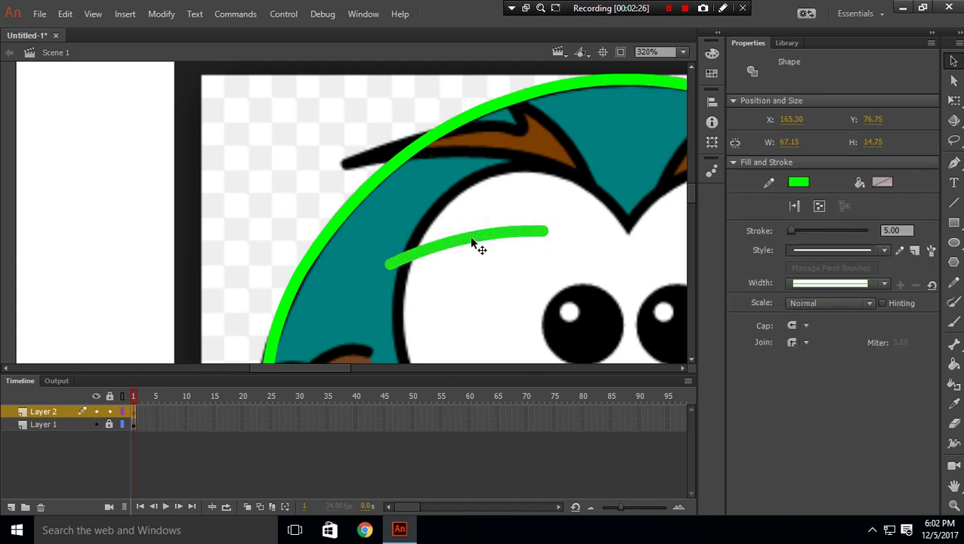
{"action": "left_click", "coordinate": [266, 155]}
{"action": "mouse_move", "coordinate": [469, 215]}
{"action": "left_mouse_down"}
{"action": "mouse_move", "coordinate": [442, 155]}
{"action": "mouse_move", "coordinate": [470, 235]}
{"action": "mouse_move", "coordinate": [432, 137]}
{"action": "left_mouse_up"}
{"action": "left_click", "coordinate": [470, 235]}
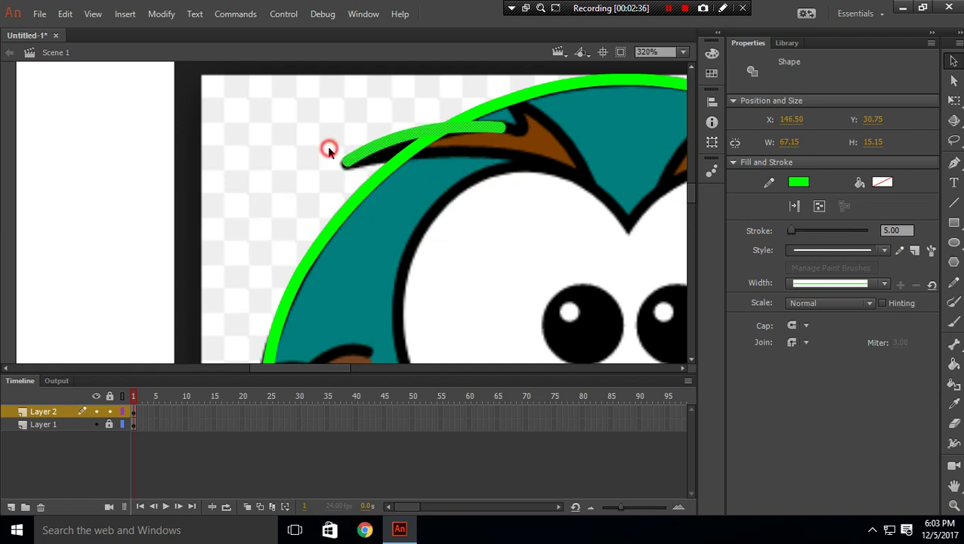
{"action": "left_click", "coordinate": [330, 148]}
{"action": "left_click_drag", "start_coordinate": [503, 129], "coordinate": [524, 137]}
Draw a line from the left eyebrow's outer tip to its inner corner and bend it along the lower edge.
{"action": "left_click", "coordinate": [954, 204]}
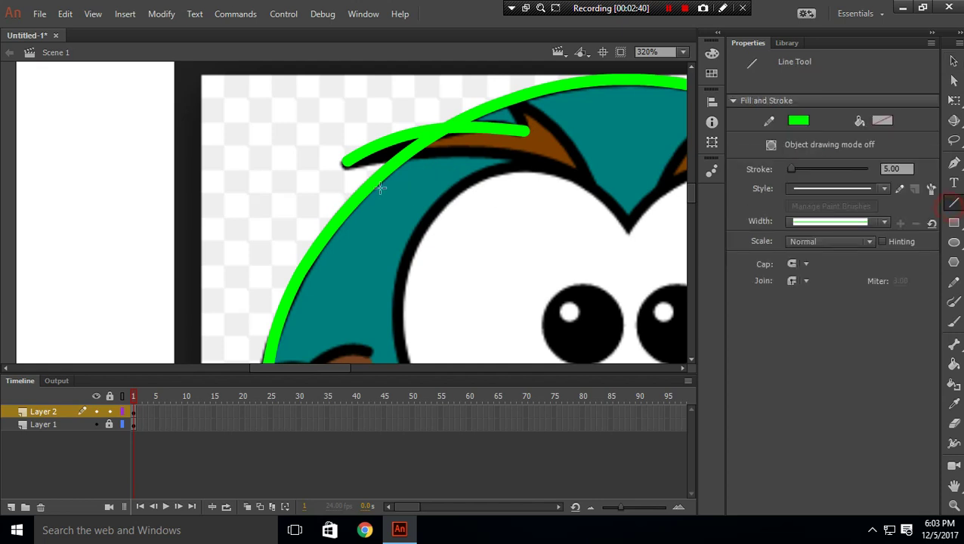
{"action": "mouse_move", "coordinate": [349, 164]}
{"action": "left_mouse_down"}
{"action": "mouse_move", "coordinate": [407, 143]}
{"action": "mouse_move", "coordinate": [408, 155]}
{"action": "mouse_move", "coordinate": [593, 188]}
{"action": "left_mouse_up"}
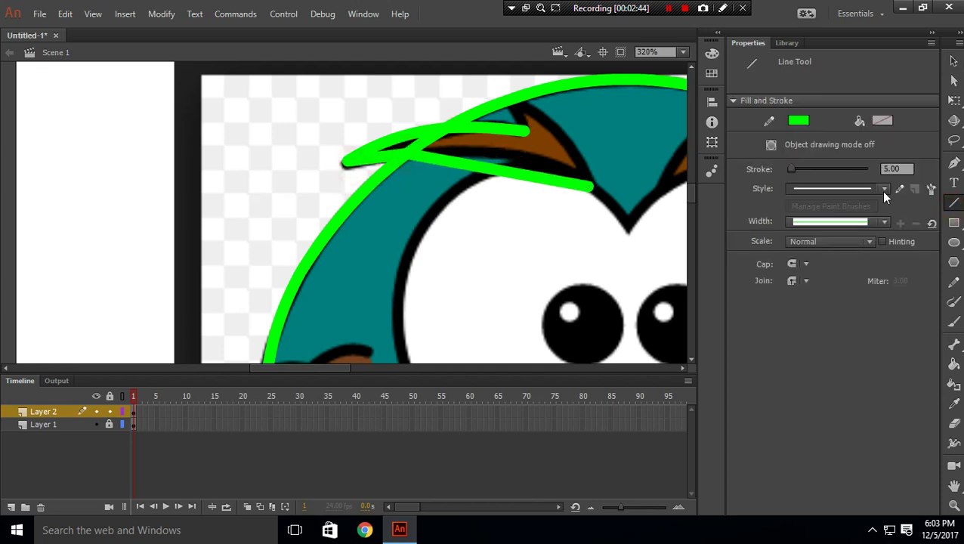
{"action": "left_click", "coordinate": [954, 61]}
{"action": "left_click_drag", "start_coordinate": [492, 171], "coordinate": [508, 161]}
Close the left eyebrow with lines from the notch to the upper spike and on to the inner corner, curving the inner edge outward.
{"action": "scroll", "coordinate": [582, 219], "scroll_direction": "up", "scroll_amount": 3}
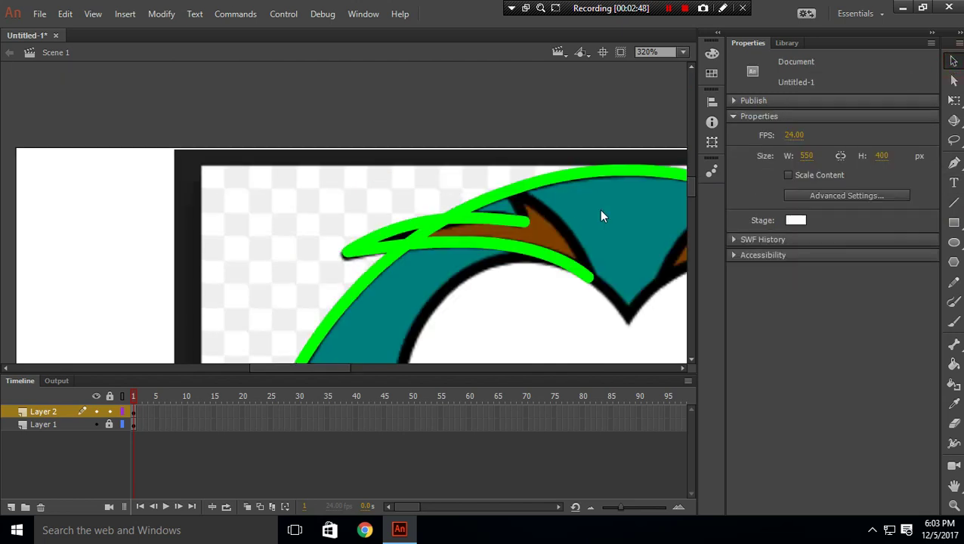
{"action": "left_click", "coordinate": [955, 203]}
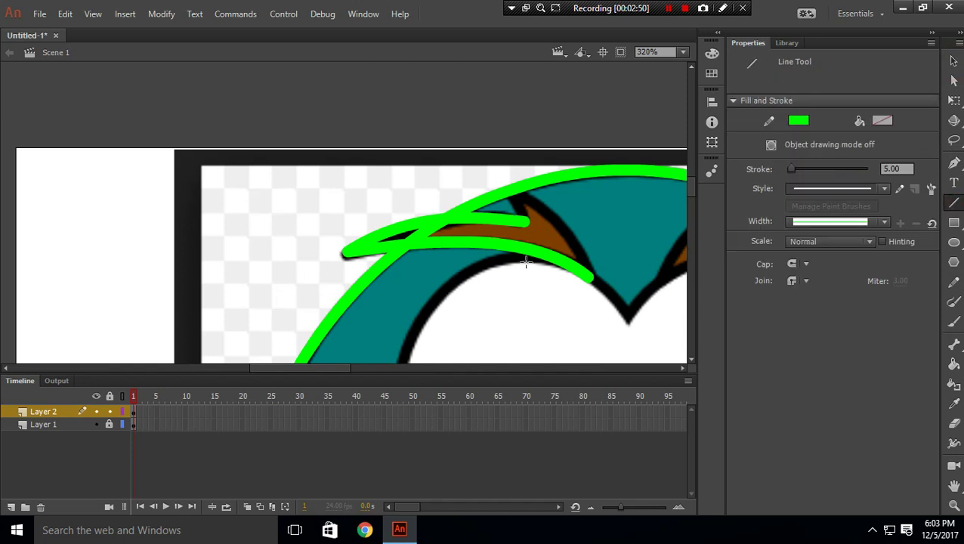
{"action": "mouse_move", "coordinate": [525, 221]}
{"action": "left_mouse_down"}
{"action": "mouse_move", "coordinate": [495, 182]}
{"action": "mouse_move", "coordinate": [586, 256]}
{"action": "mouse_move", "coordinate": [590, 278]}
{"action": "left_mouse_up"}
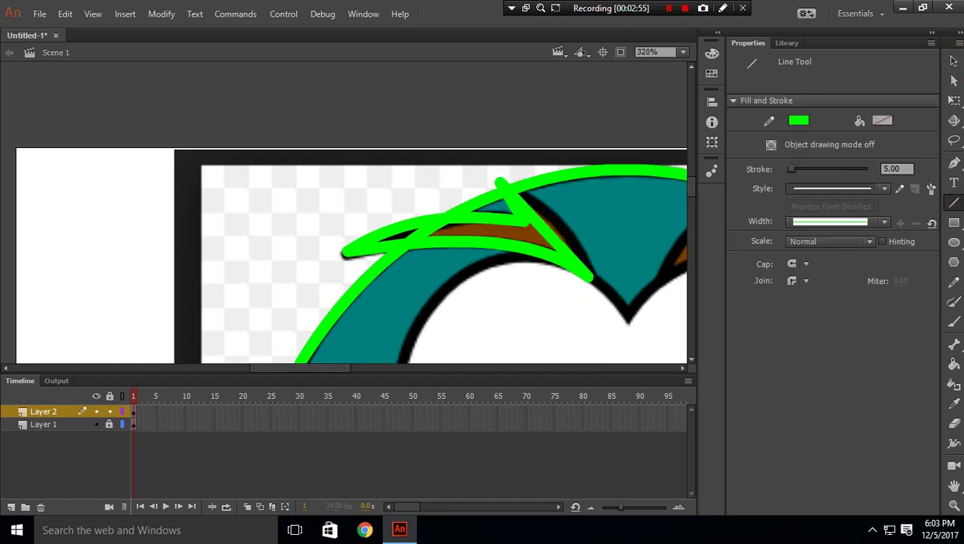
{"action": "left_click", "coordinate": [954, 61]}
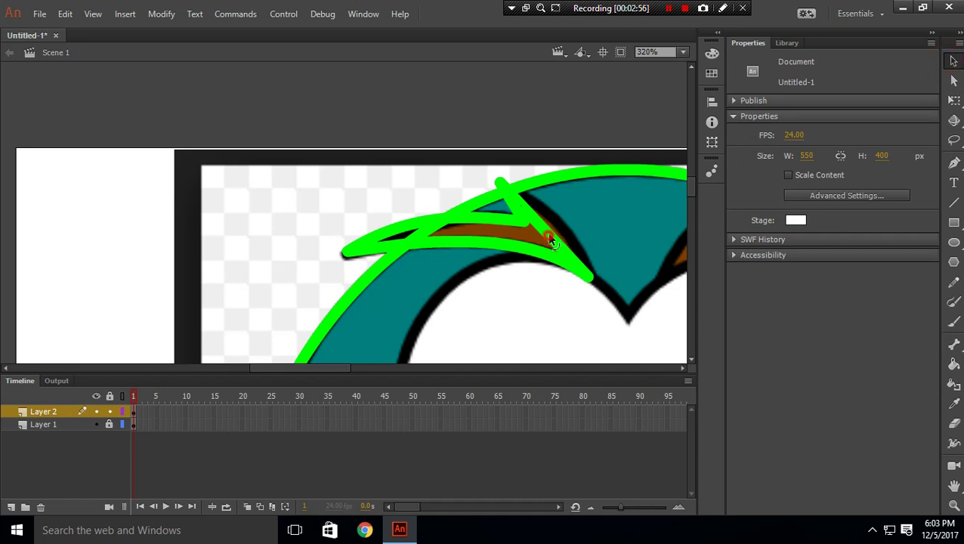
{"action": "left_click_drag", "start_coordinate": [547, 232], "coordinate": [574, 229]}
Select all line segments of the left eyebrow without the head outline and copy them.
{"action": "scroll", "coordinate": [517, 294], "scroll_direction": "down", "scroll_amount": 3}
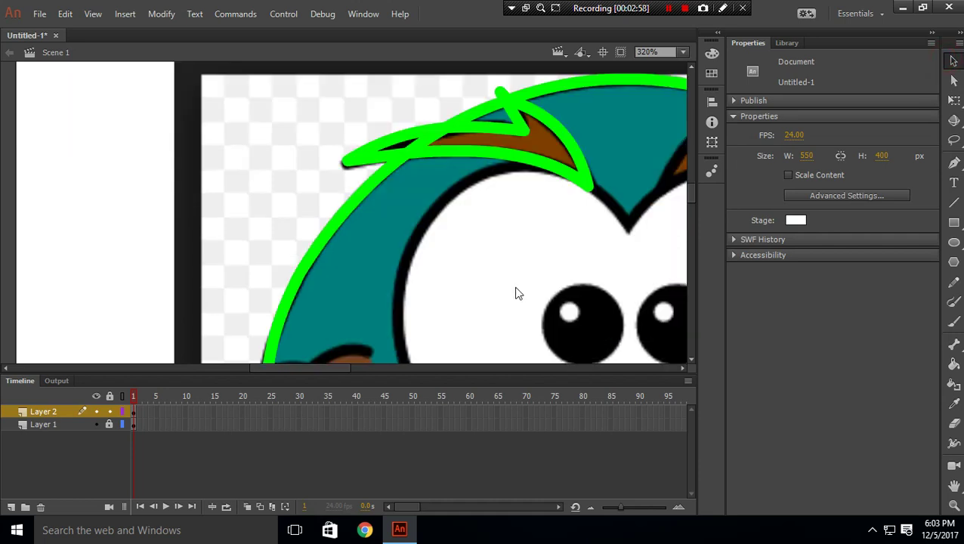
{"action": "left_click_drag", "start_coordinate": [340, 368], "coordinate": [386, 369]}
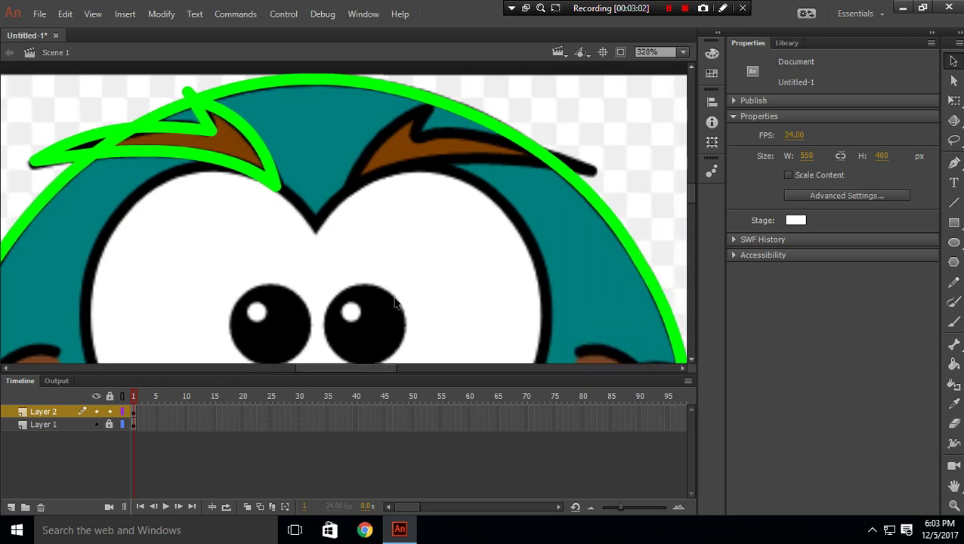
{"action": "left_click", "coordinate": [267, 161]}
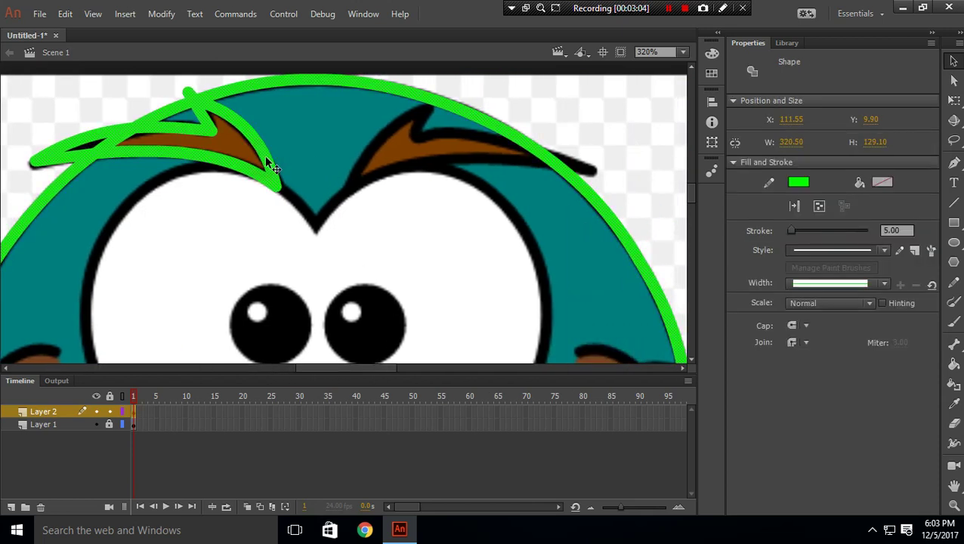
{"action": "scroll", "coordinate": [284, 136], "scroll_direction": "up", "scroll_amount": 3}
{"action": "left_click", "coordinate": [304, 103]}
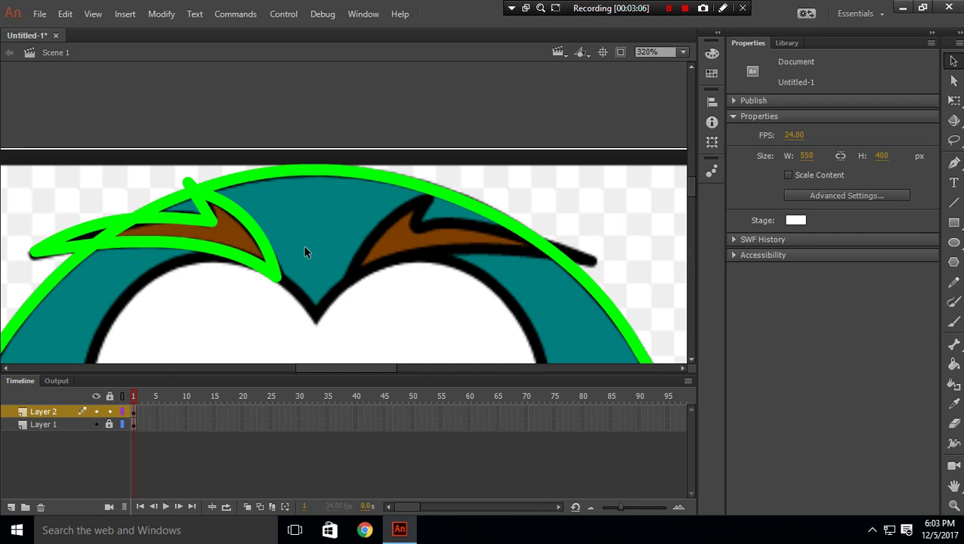
{"action": "left_click", "coordinate": [260, 239]}
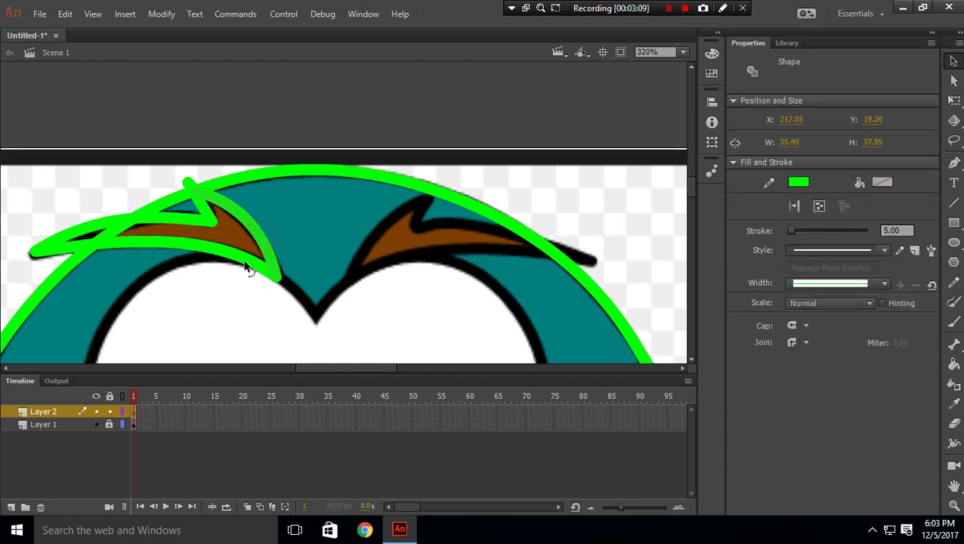
{"action": "left_click", "coordinate": [187, 224]}
{"action": "left_click", "coordinate": [205, 208]}
{"action": "left_click", "coordinate": [226, 204], "text": "shift"}
{"action": "left_click", "coordinate": [215, 250], "text": "shift"}
{"action": "left_click", "coordinate": [176, 219], "text": "shift"}
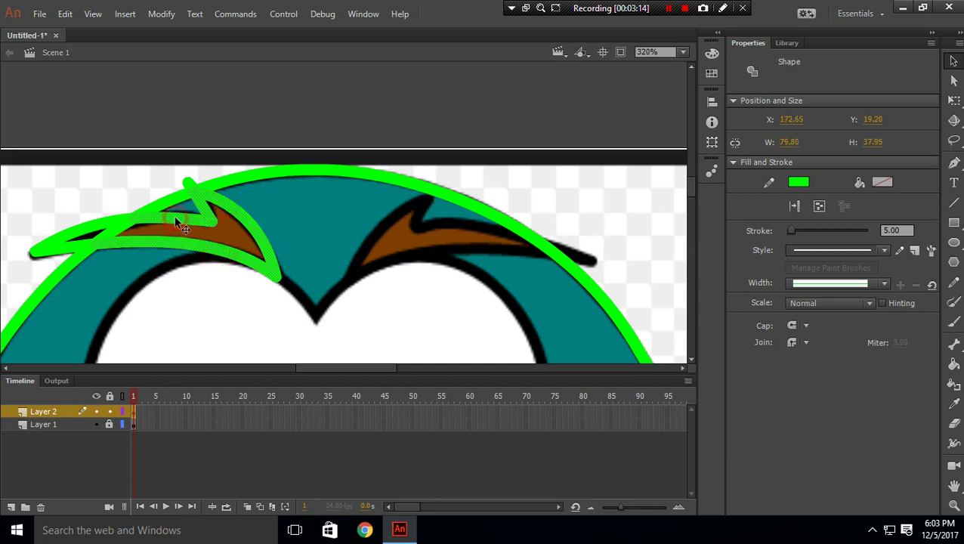
{"action": "left_click", "coordinate": [79, 231], "text": "shift"}
{"action": "right_click", "coordinate": [69, 249]}
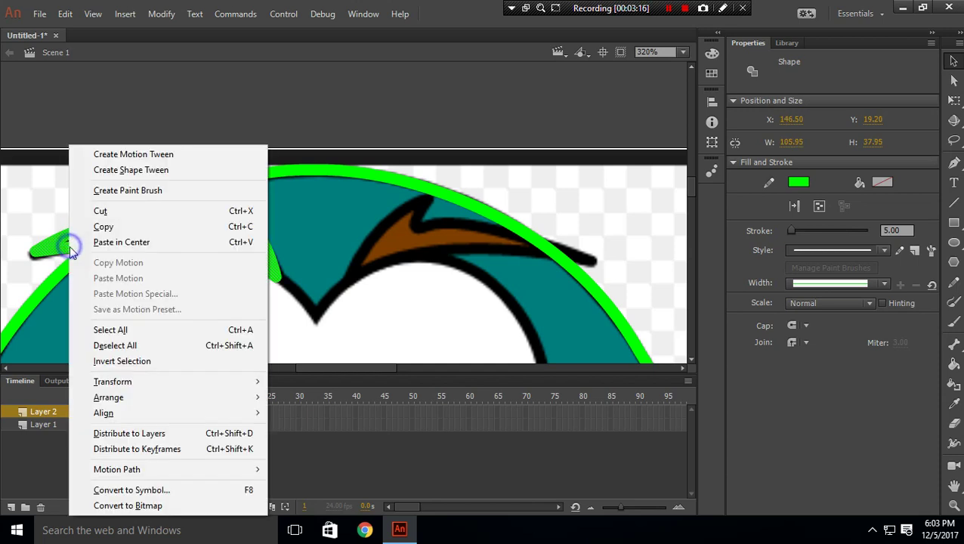
{"action": "left_click", "coordinate": [121, 227]}
Paste the copied eyebrow in place and move the duplicate into the empty area above the owl's head.
{"action": "right_click", "coordinate": [396, 70]}
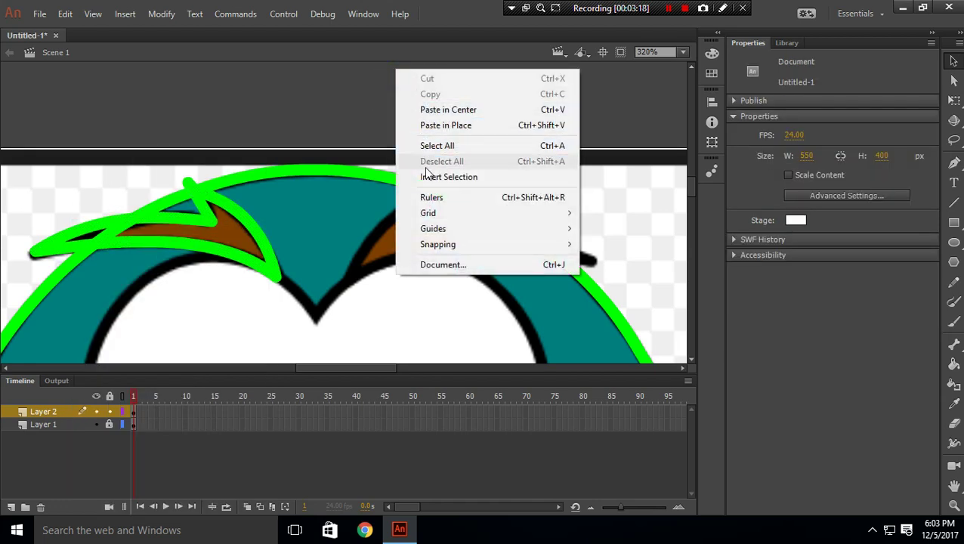
{"action": "left_click", "coordinate": [446, 125]}
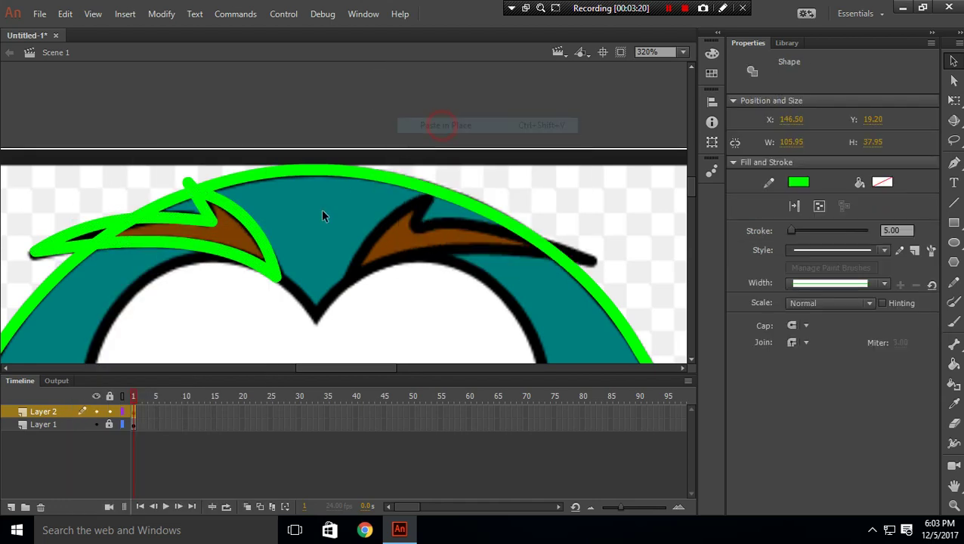
{"action": "mouse_move", "coordinate": [266, 247]}
{"action": "left_mouse_down"}
{"action": "mouse_move", "coordinate": [600, 162]}
{"action": "mouse_move", "coordinate": [528, 145]}
{"action": "left_mouse_up"}
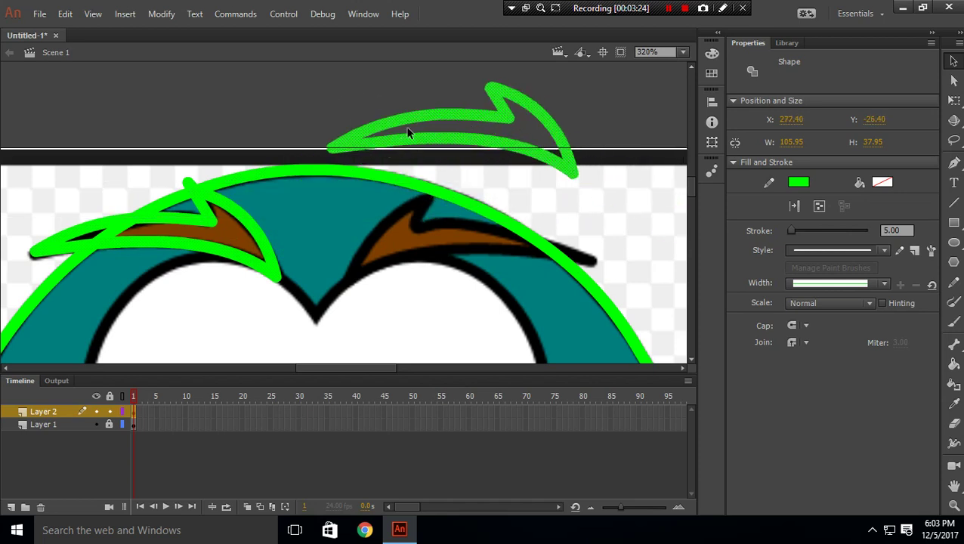
{"action": "left_click_drag", "start_coordinate": [409, 117], "coordinate": [355, 107]}
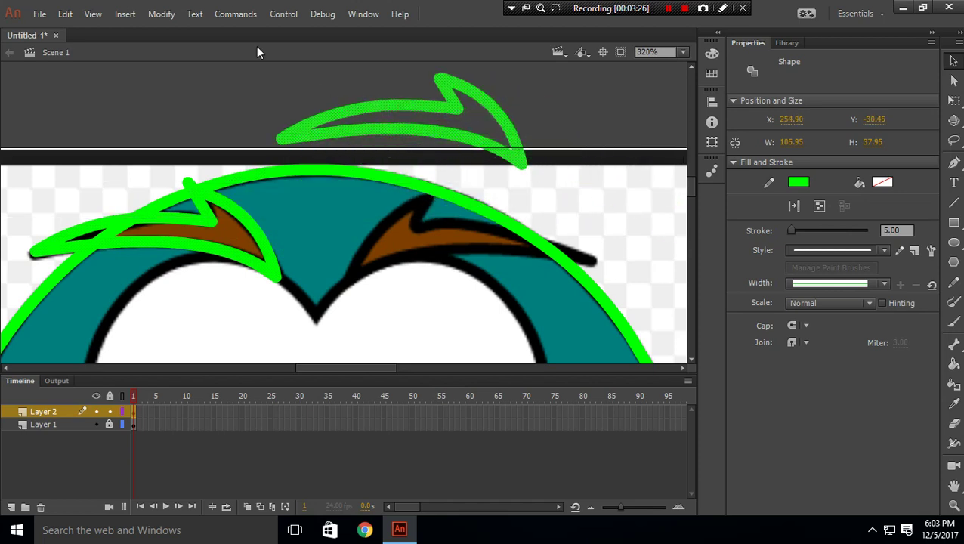
Flip the duplicated eyebrow horizontally and position it over the owl's right eyebrow.
{"action": "left_click", "coordinate": [174, 15]}
{"action": "mouse_move", "coordinate": [183, 190]}
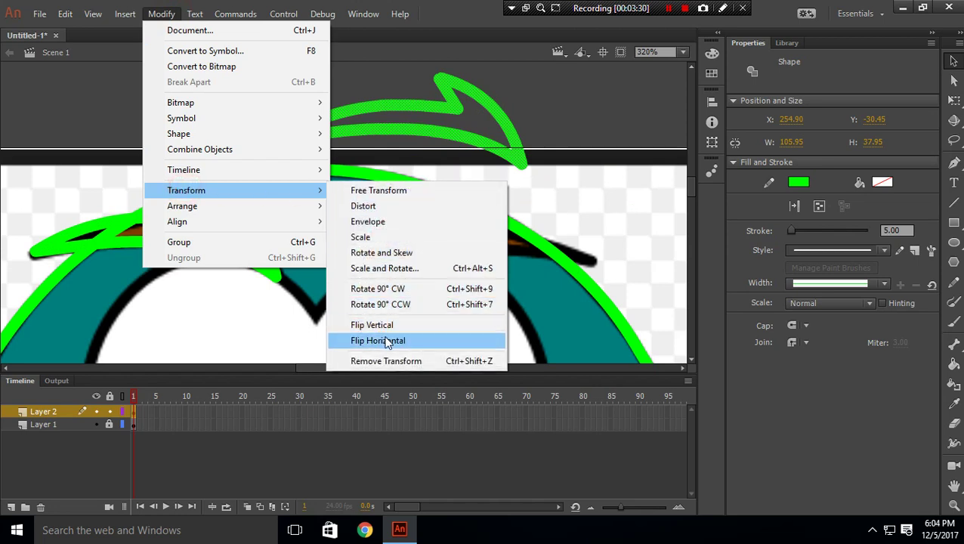
{"action": "left_click", "coordinate": [387, 341]}
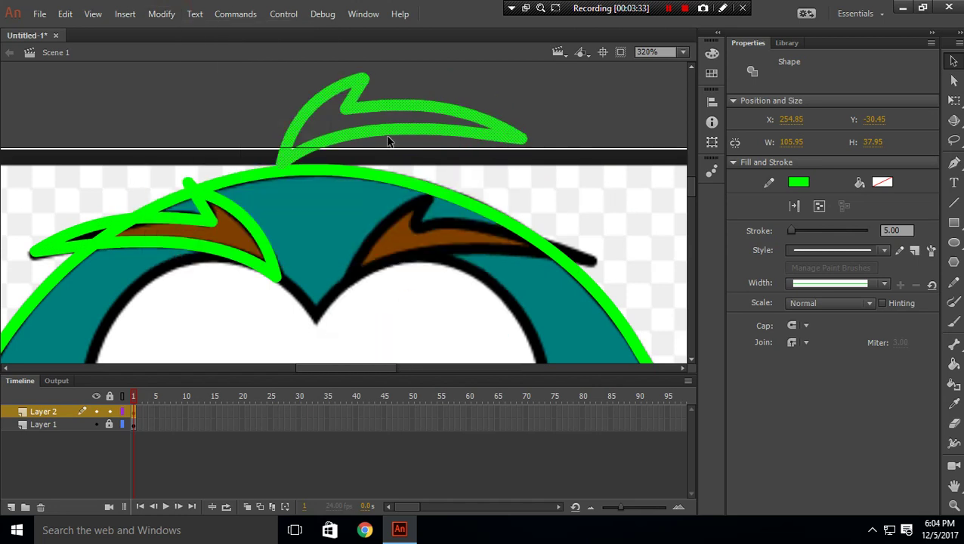
{"action": "mouse_move", "coordinate": [381, 139]}
{"action": "left_mouse_down"}
{"action": "mouse_move", "coordinate": [457, 267]}
{"action": "mouse_move", "coordinate": [451, 257]}
{"action": "left_mouse_up"}
Connect the eyebrows' inner corners with a V-shaped pair of lines meeting between the eyes and curve both to the eye outlines.
{"action": "scroll", "coordinate": [408, 172], "scroll_direction": "down", "scroll_amount": 2}
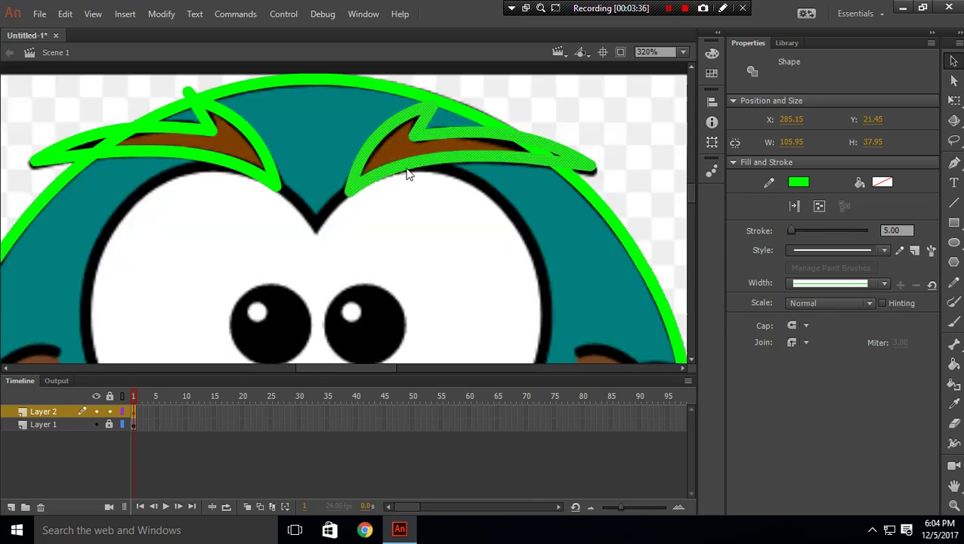
{"action": "scroll", "coordinate": [418, 186], "scroll_direction": "up", "scroll_amount": 1}
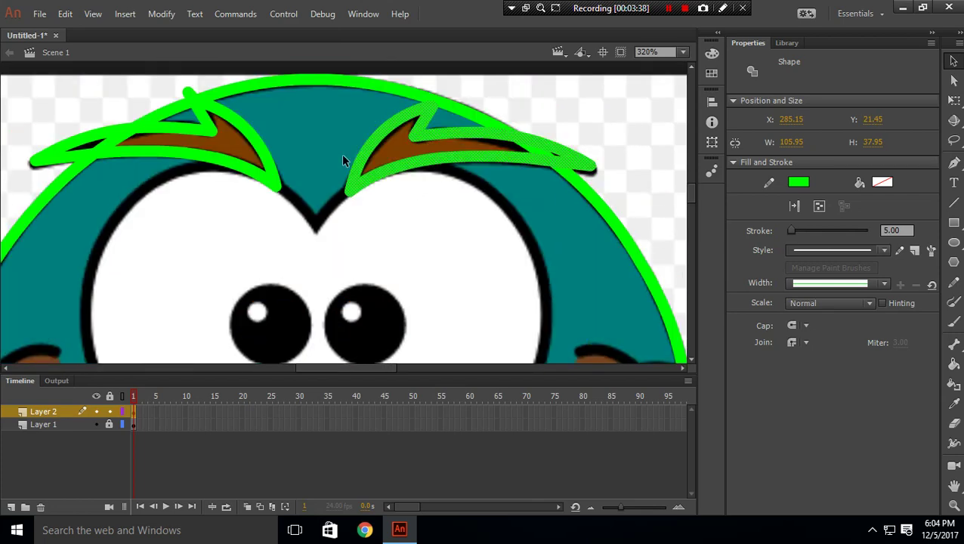
{"action": "left_click", "coordinate": [954, 204]}
{"action": "mouse_move", "coordinate": [277, 187]}
{"action": "left_mouse_down"}
{"action": "mouse_move", "coordinate": [312, 236]}
{"action": "mouse_move", "coordinate": [352, 189]}
{"action": "left_mouse_up"}
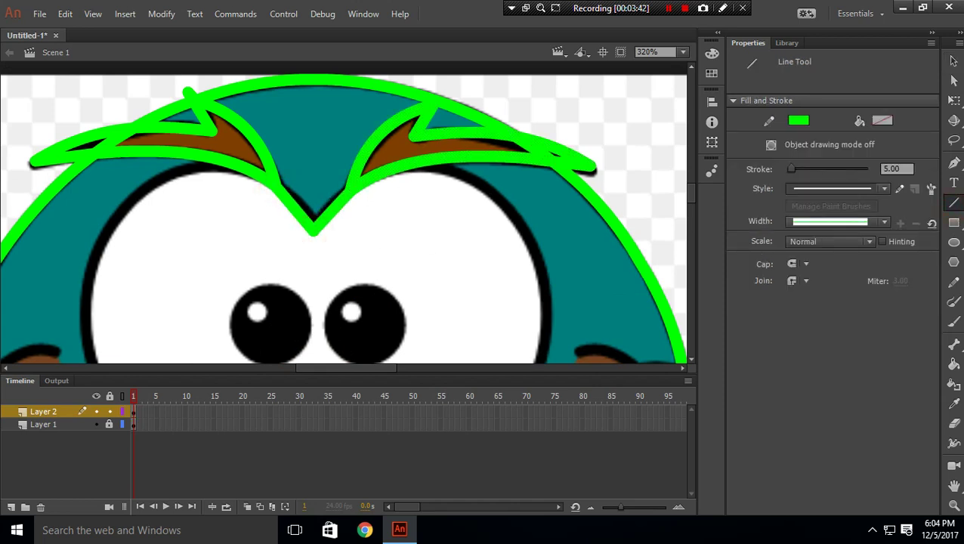
{"action": "left_click", "coordinate": [954, 60]}
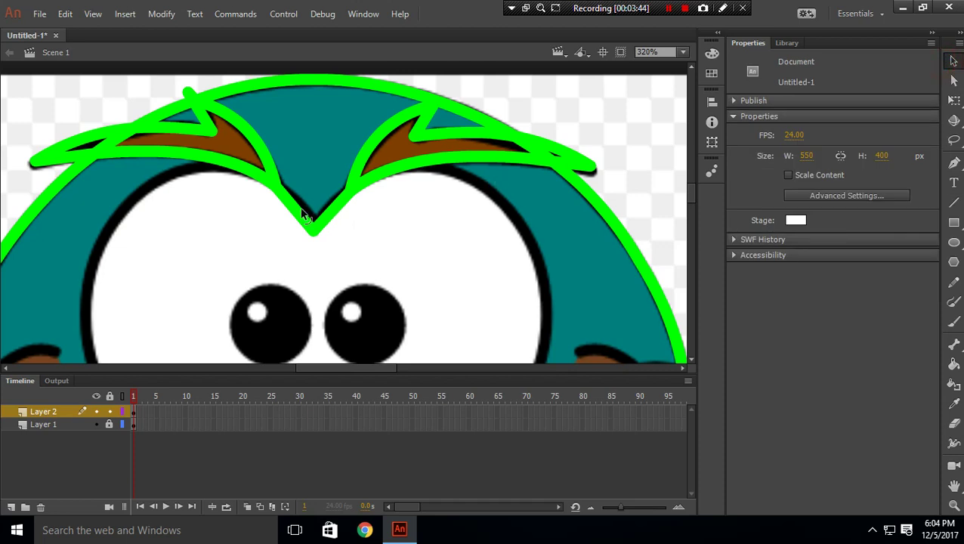
{"action": "left_click_drag", "start_coordinate": [300, 213], "coordinate": [304, 209]}
Fill the head area between the eyebrows and the right eyebrow with the teal sampled from the owl image using the Paint Bucket.
{"action": "scroll", "coordinate": [366, 180], "scroll_direction": "up", "scroll_amount": 3}
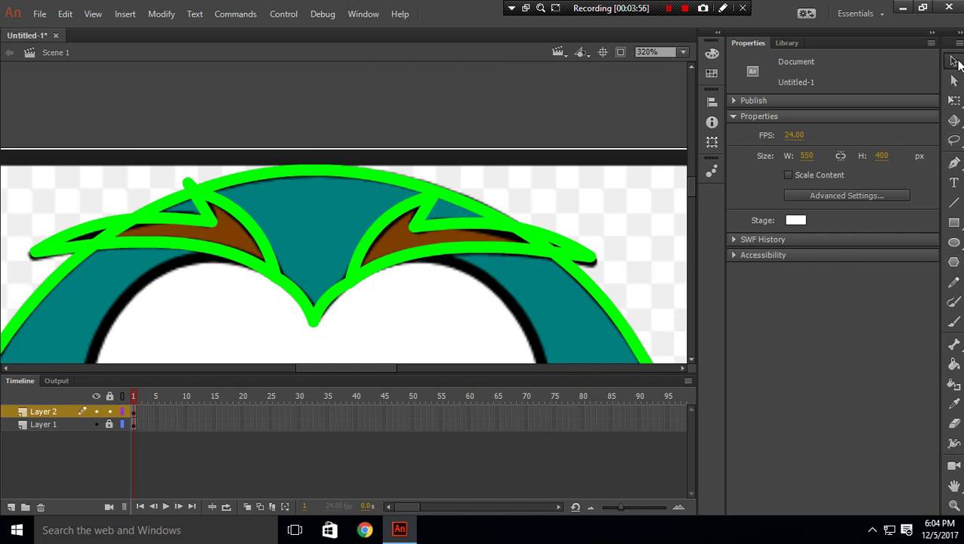
{"action": "left_click", "coordinate": [788, 43]}
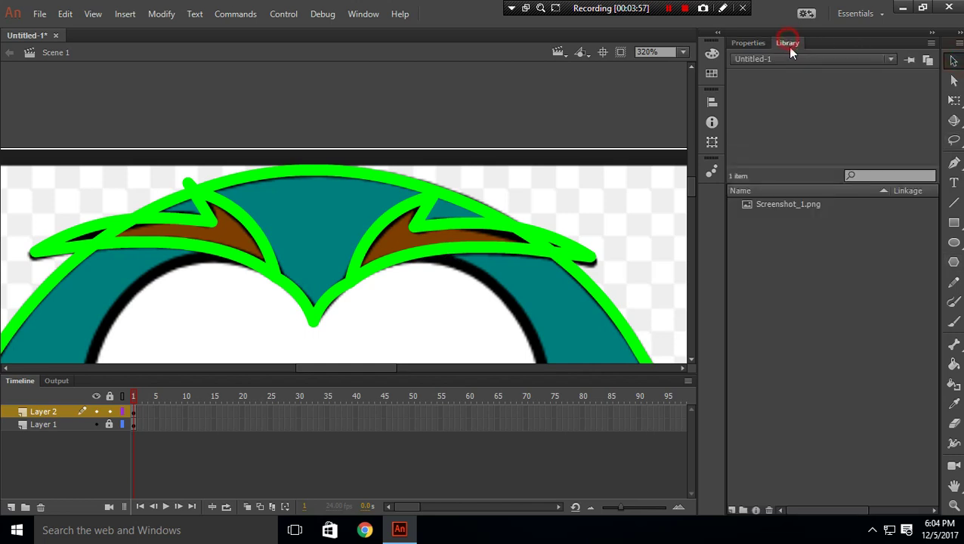
{"action": "left_click", "coordinate": [749, 43]}
{"action": "left_click", "coordinate": [954, 365]}
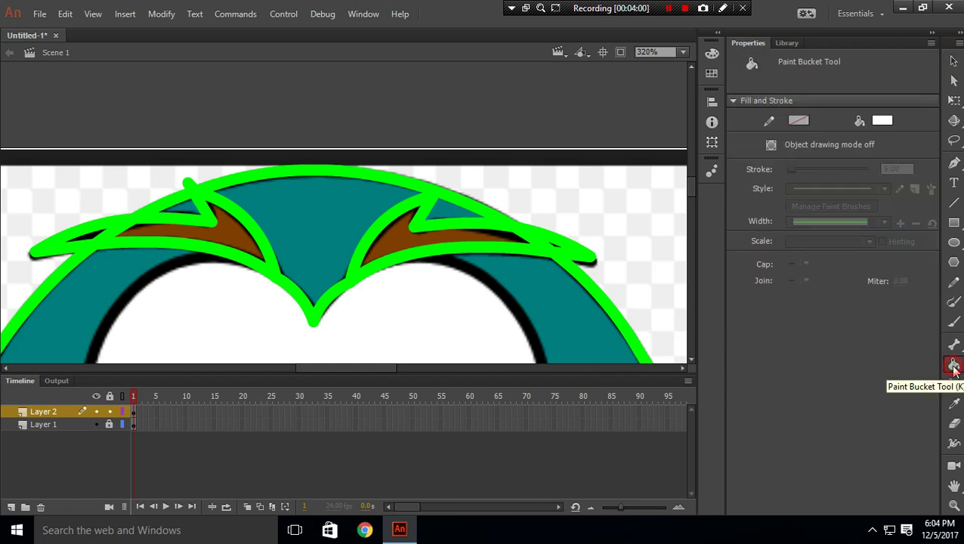
{"action": "left_click", "coordinate": [884, 121]}
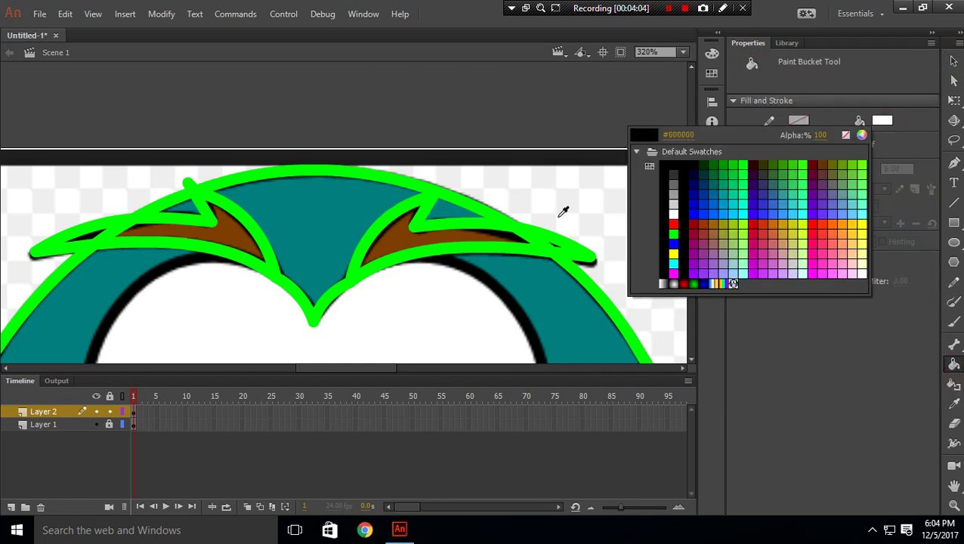
{"action": "left_click", "coordinate": [341, 217]}
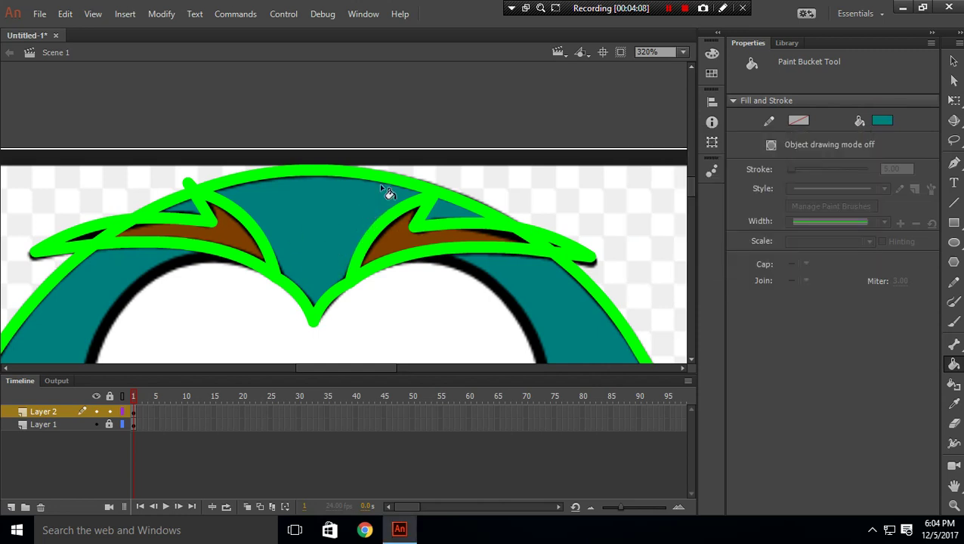
{"action": "left_click", "coordinate": [310, 230]}
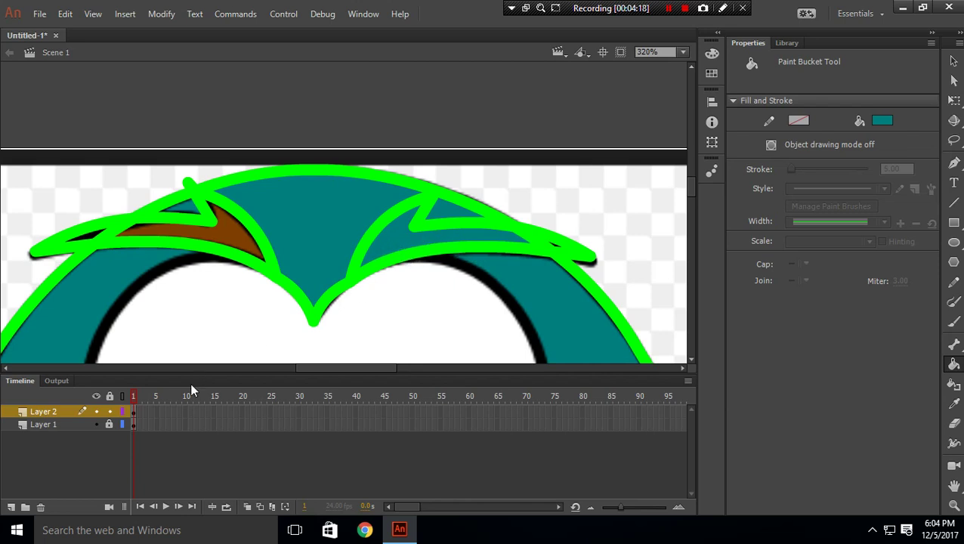
Close the small gap at the upper corner of the owl's right eyebrow while viewing the layer as outlines, and restore the normal display.
{"action": "left_click", "coordinate": [122, 397]}
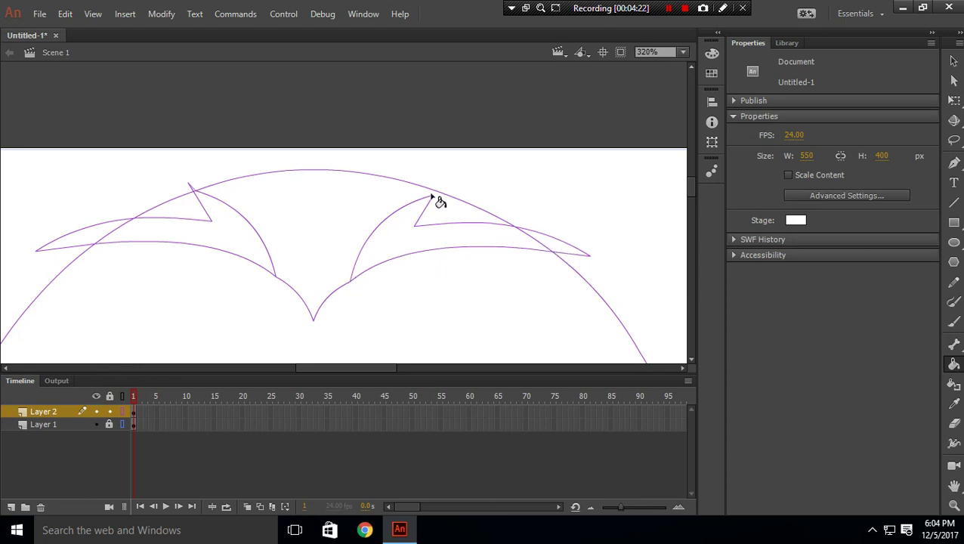
{"action": "left_click", "coordinate": [953, 62]}
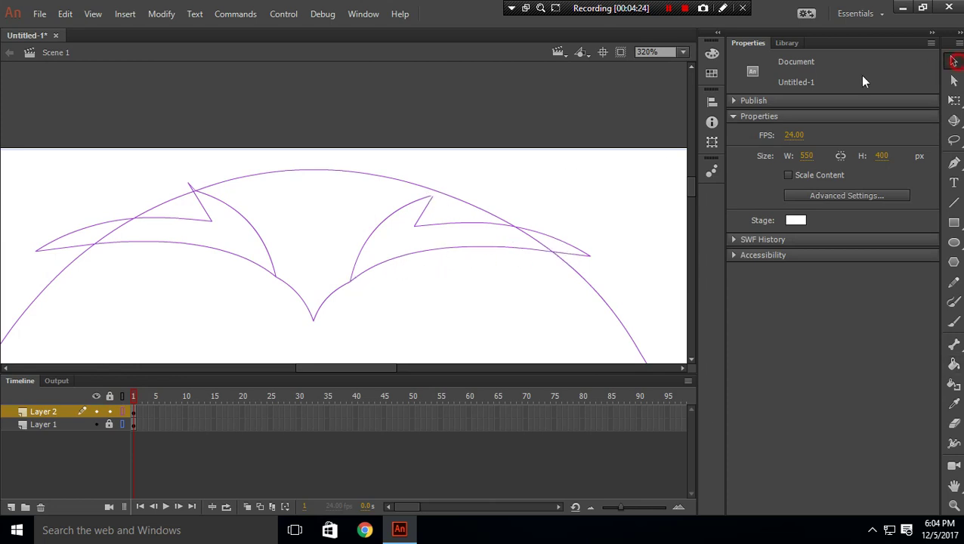
{"action": "left_click_drag", "start_coordinate": [430, 195], "coordinate": [436, 195]}
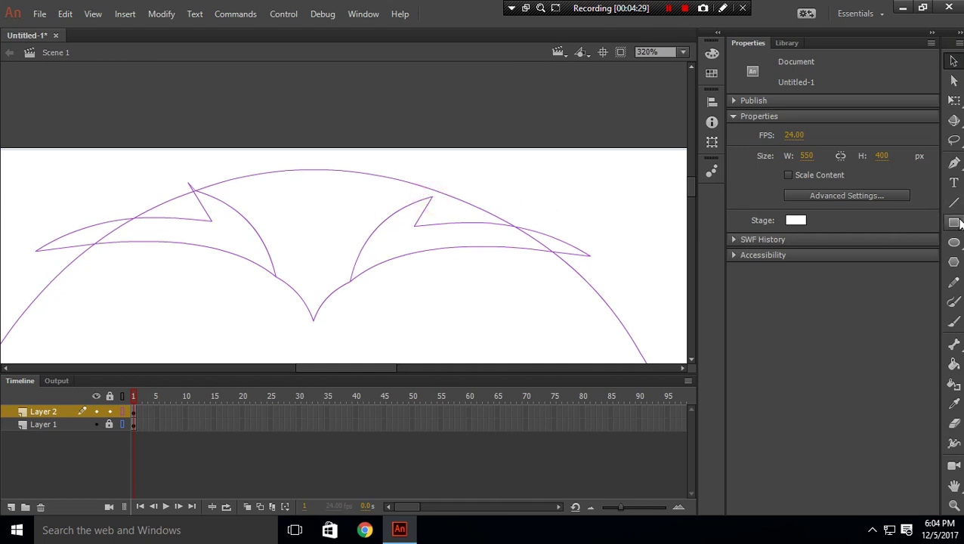
{"action": "left_click", "coordinate": [123, 395]}
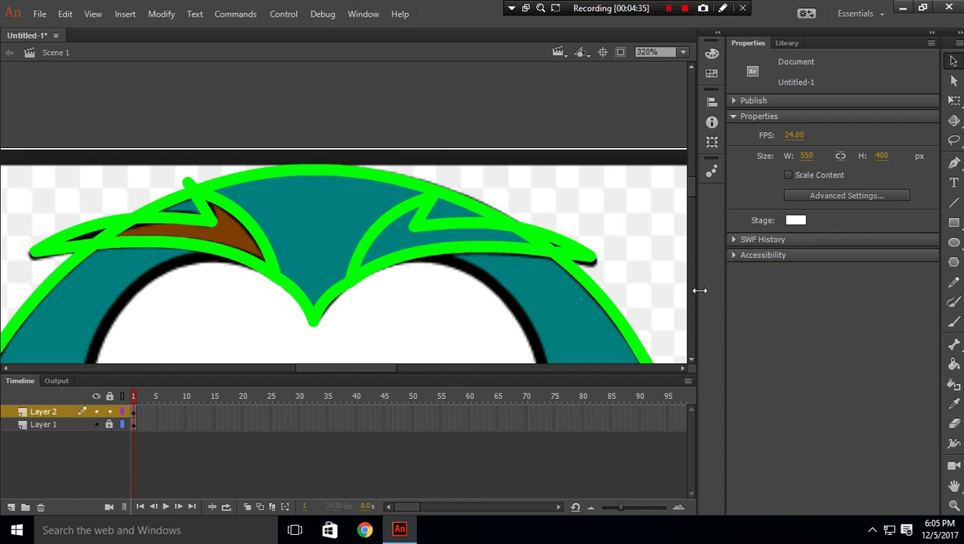
Fill the right eyebrow and the outer tips of both eyebrows with the brown sampled from the left eyebrow using the Paint Bucket.
{"action": "left_click", "coordinate": [954, 363]}
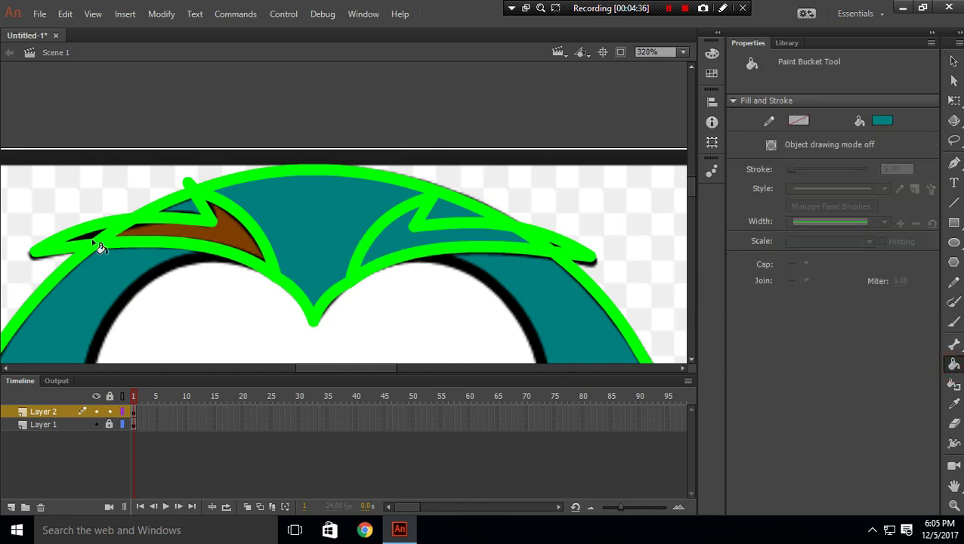
{"action": "left_click", "coordinate": [881, 123]}
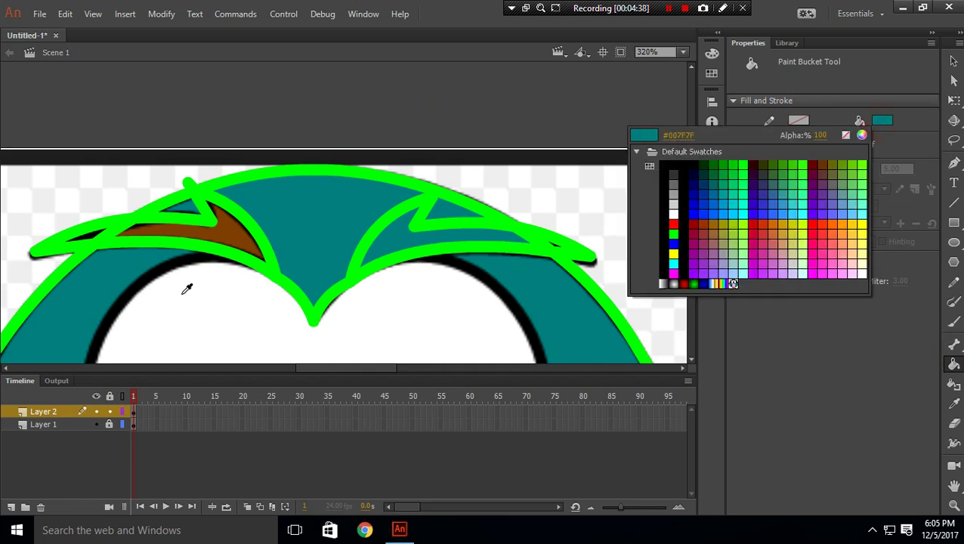
{"action": "left_click", "coordinate": [232, 243]}
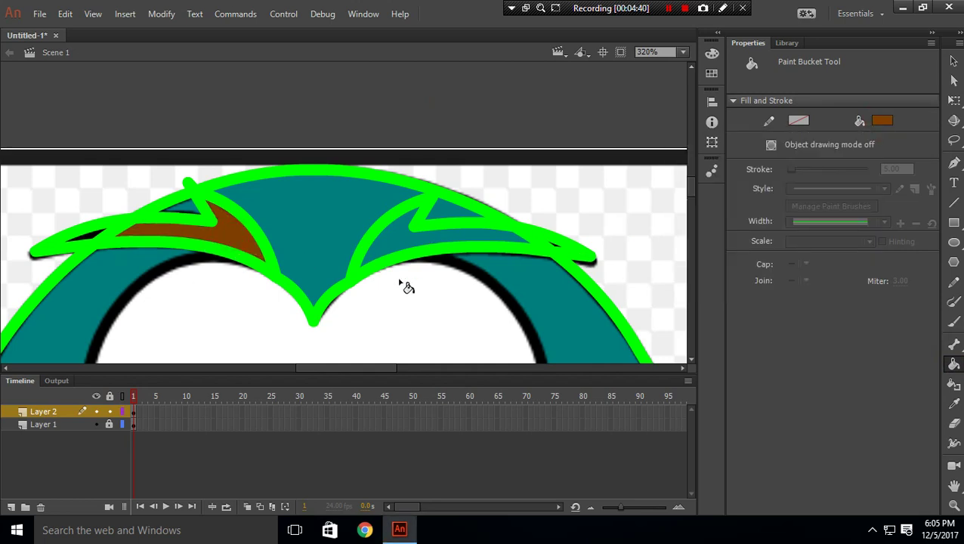
{"action": "left_click", "coordinate": [426, 248]}
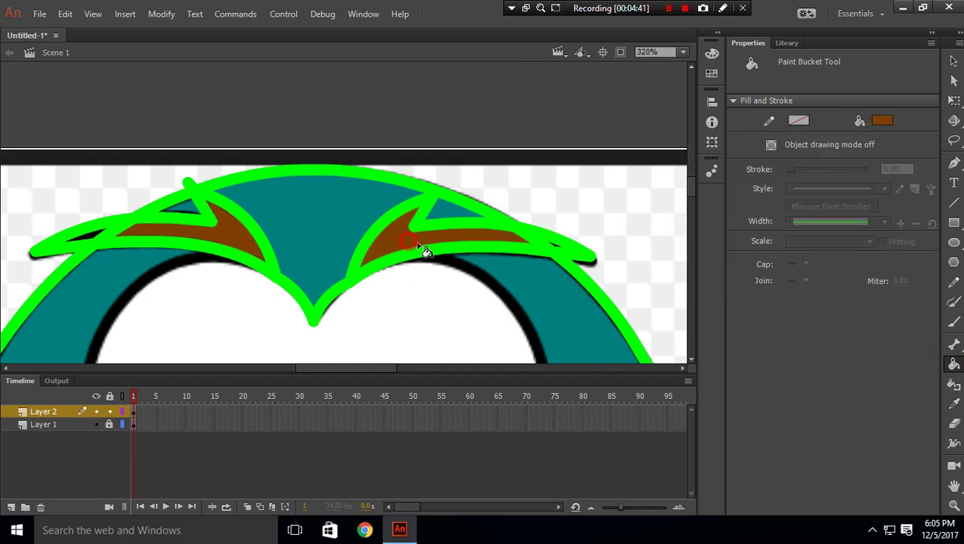
{"action": "left_click", "coordinate": [555, 245]}
{"action": "left_click", "coordinate": [90, 236]}
Delete the head outline segments that cross the outer ends of both eyebrows.
{"action": "left_click", "coordinate": [954, 62]}
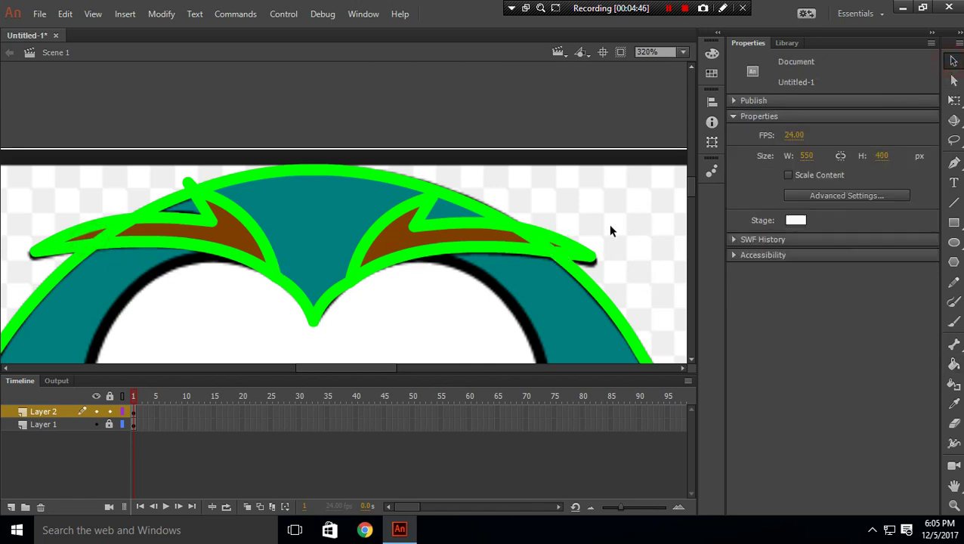
{"action": "left_click", "coordinate": [545, 243]}
{"action": "key", "text": "Delete"}
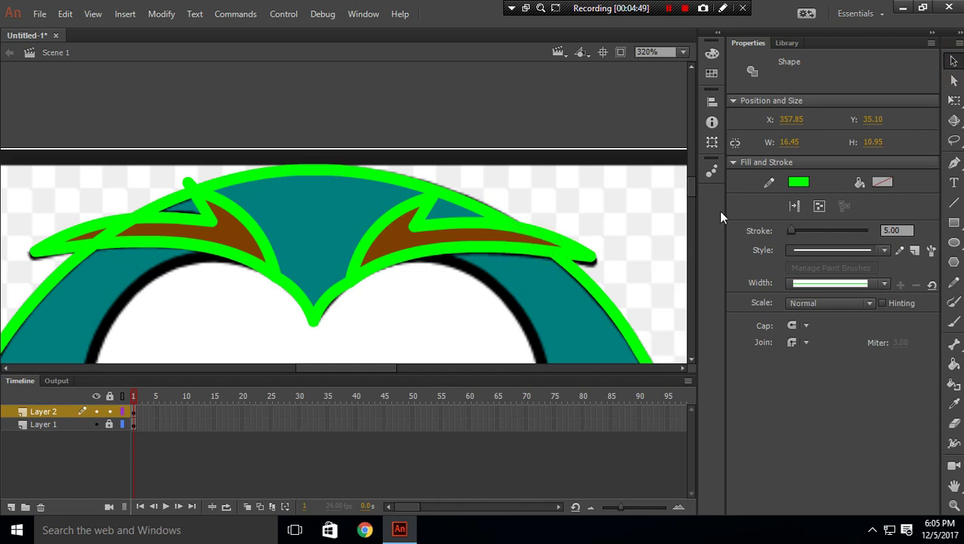
{"action": "left_click", "coordinate": [110, 230]}
{"action": "key", "text": "Delete"}
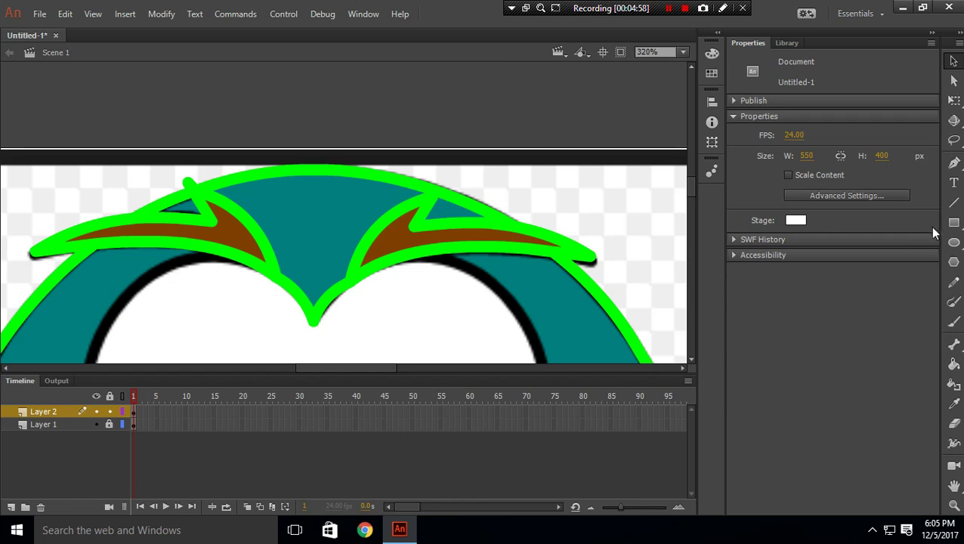
Fill the small head area above the left eyebrow with teal sampled from the owl image.
{"action": "left_click", "coordinate": [954, 364]}
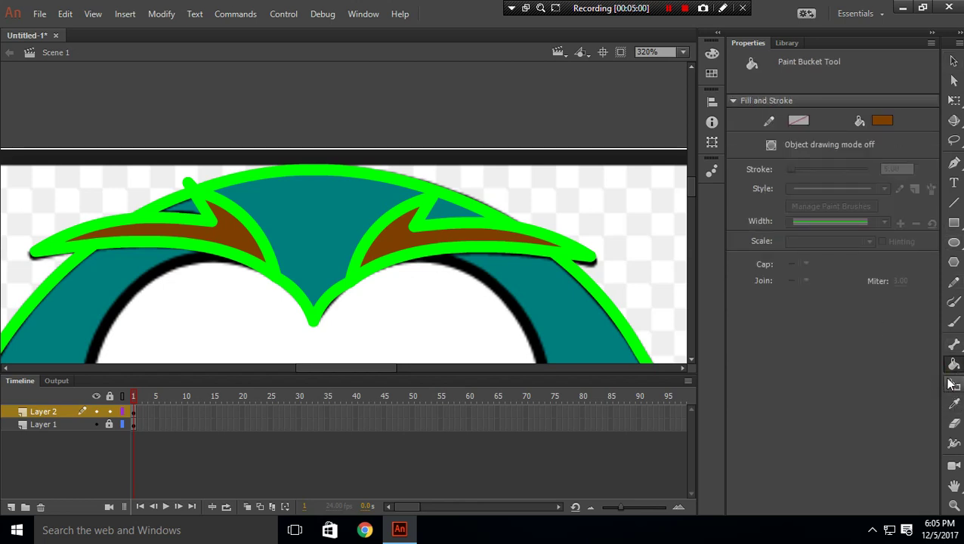
{"action": "left_click", "coordinate": [883, 121]}
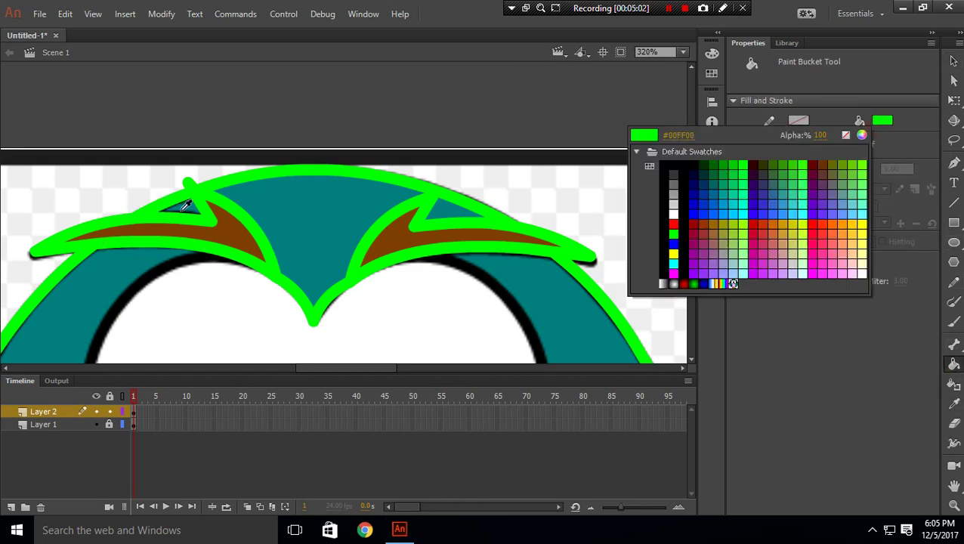
{"action": "left_click", "coordinate": [192, 214]}
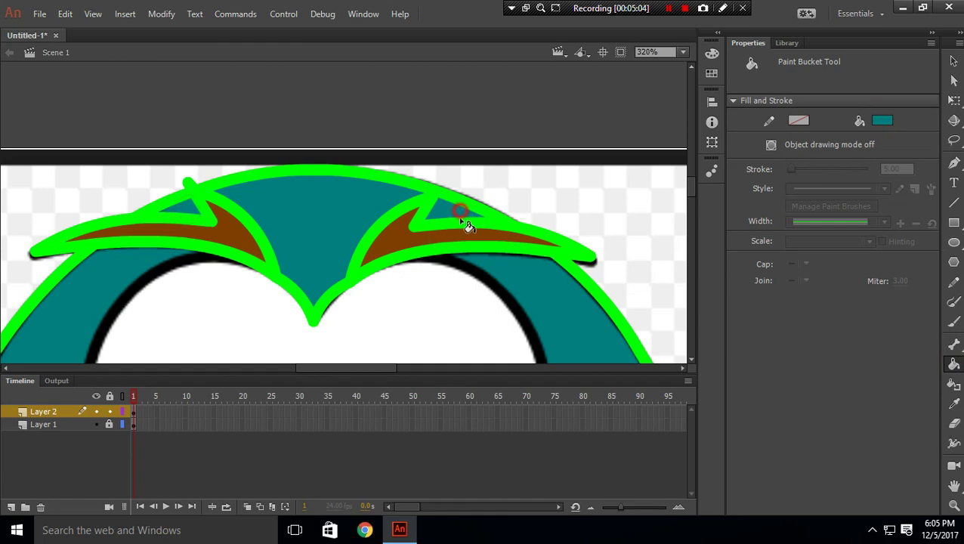
Draw a green circle outline about 30.6 px across with no fill near the owl's left pupil using the Oval tool.
{"action": "scroll", "coordinate": [214, 239], "scroll_direction": "down", "scroll_amount": 3}
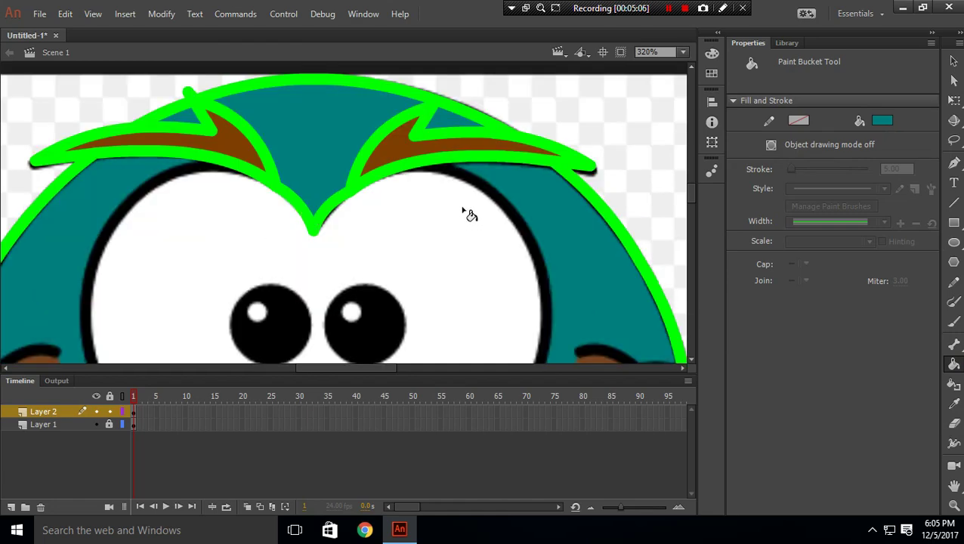
{"action": "scroll", "coordinate": [463, 212], "scroll_direction": "down", "scroll_amount": 3}
{"action": "scroll", "coordinate": [463, 211], "scroll_direction": "up", "scroll_amount": 6}
{"action": "scroll", "coordinate": [498, 198], "scroll_direction": "down", "scroll_amount": 3}
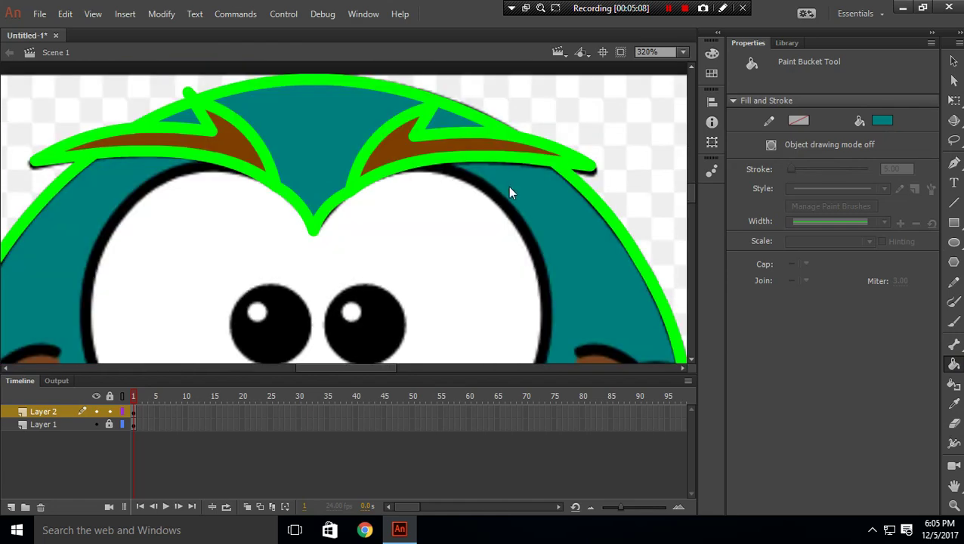
{"action": "scroll", "coordinate": [454, 191], "scroll_direction": "down", "scroll_amount": 3}
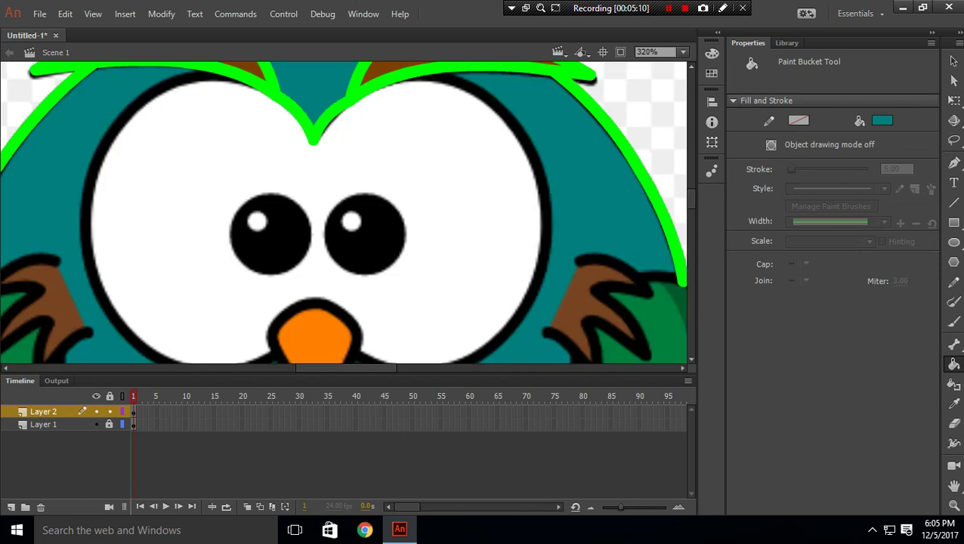
{"action": "left_click", "coordinate": [954, 242]}
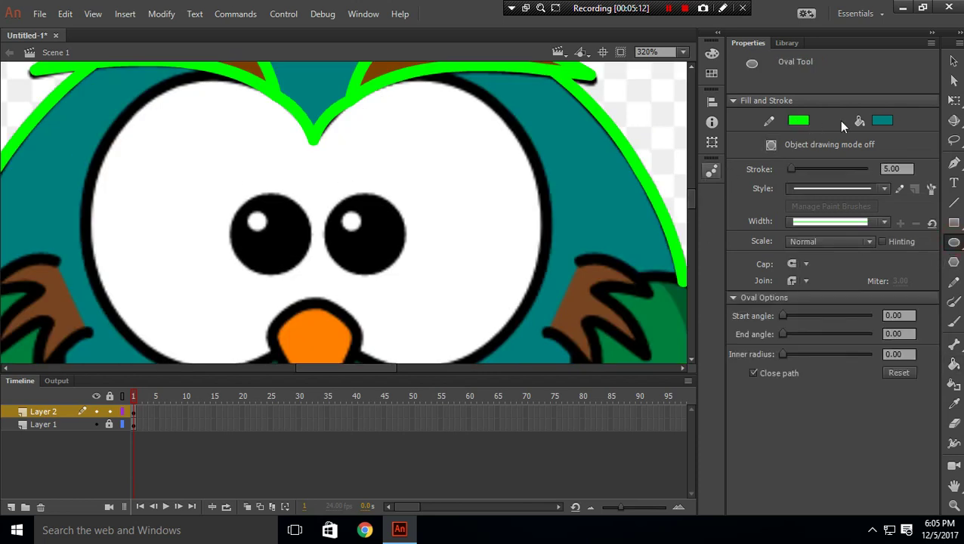
{"action": "left_click", "coordinate": [877, 121]}
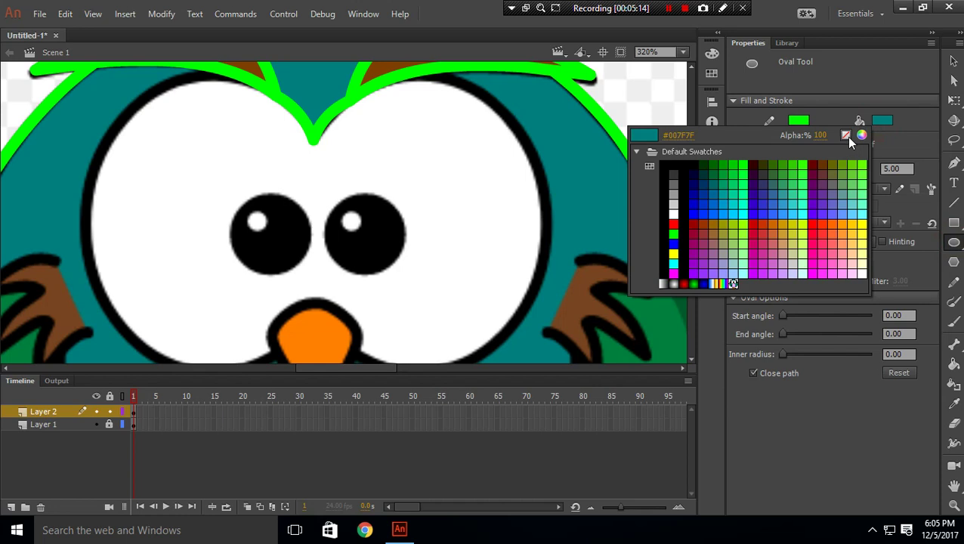
{"action": "left_click", "coordinate": [845, 136]}
{"action": "left_click", "coordinate": [883, 121]}
{"action": "left_click", "coordinate": [846, 136]}
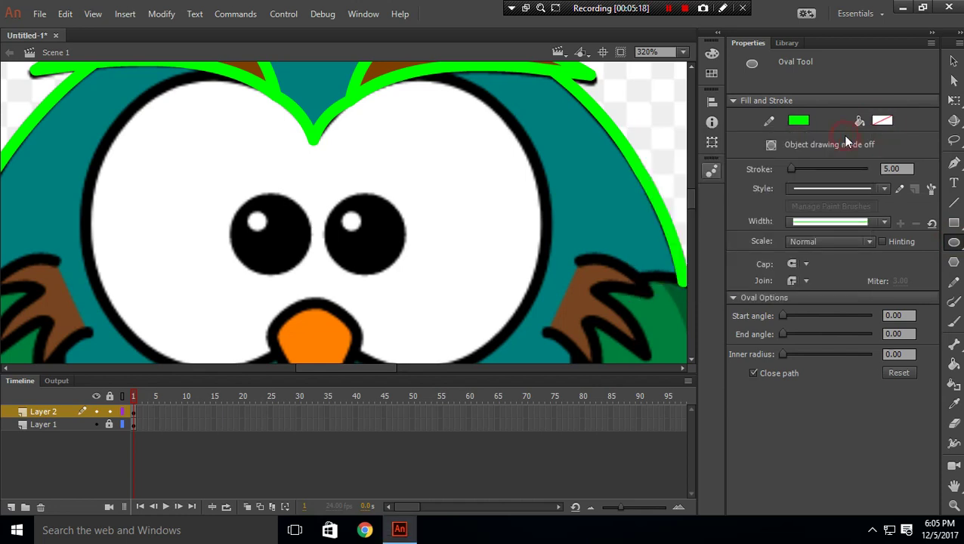
{"action": "mouse_move", "coordinate": [212, 169]}
{"action": "left_mouse_down"}
{"action": "mouse_move", "coordinate": [228, 200]}
{"action": "mouse_move", "coordinate": [291, 247]}
{"action": "left_mouse_up"}
Undo the accidental bend of the circle and move the circle onto the owl's left pupil.
{"action": "left_click", "coordinate": [953, 61]}
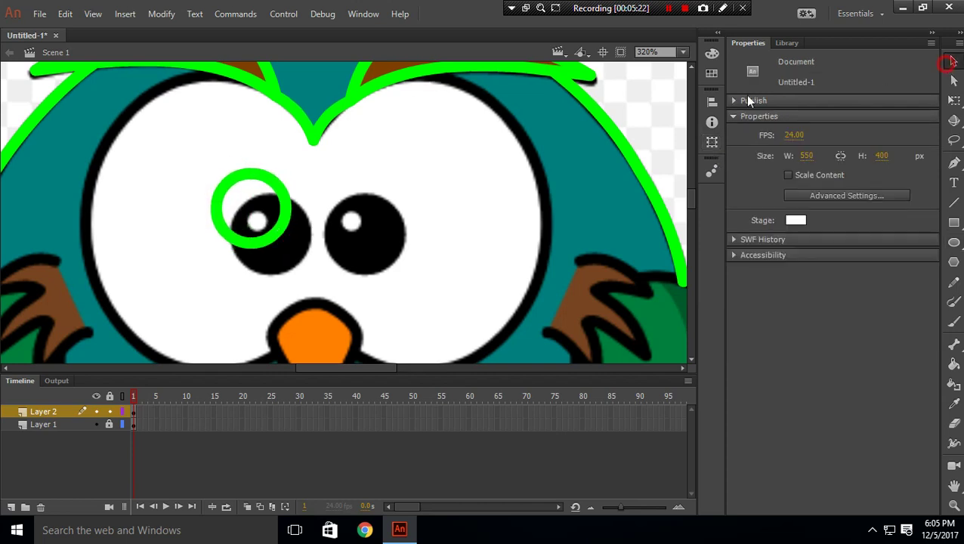
{"action": "left_click_drag", "start_coordinate": [279, 184], "coordinate": [291, 198]}
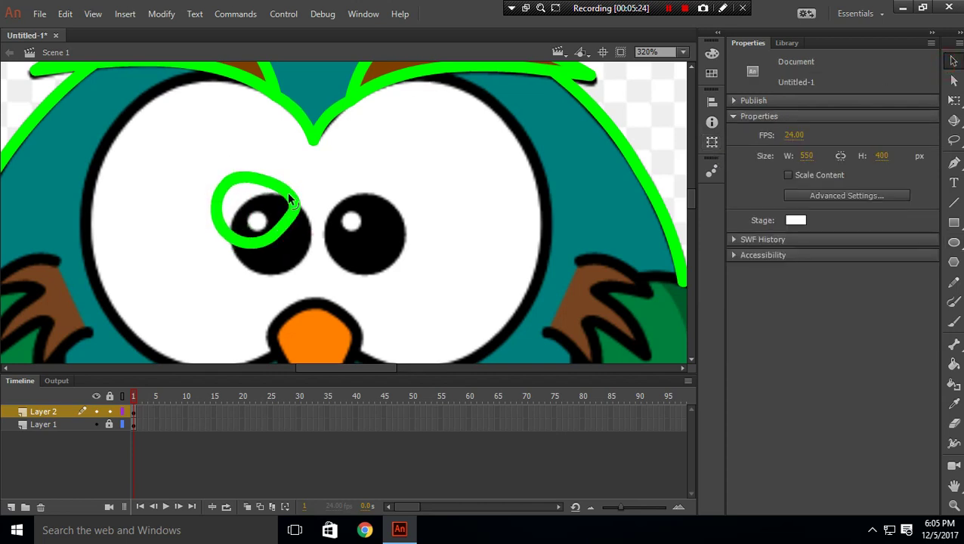
{"action": "key", "text": "ctrl+z"}
{"action": "left_click", "coordinate": [282, 195]}
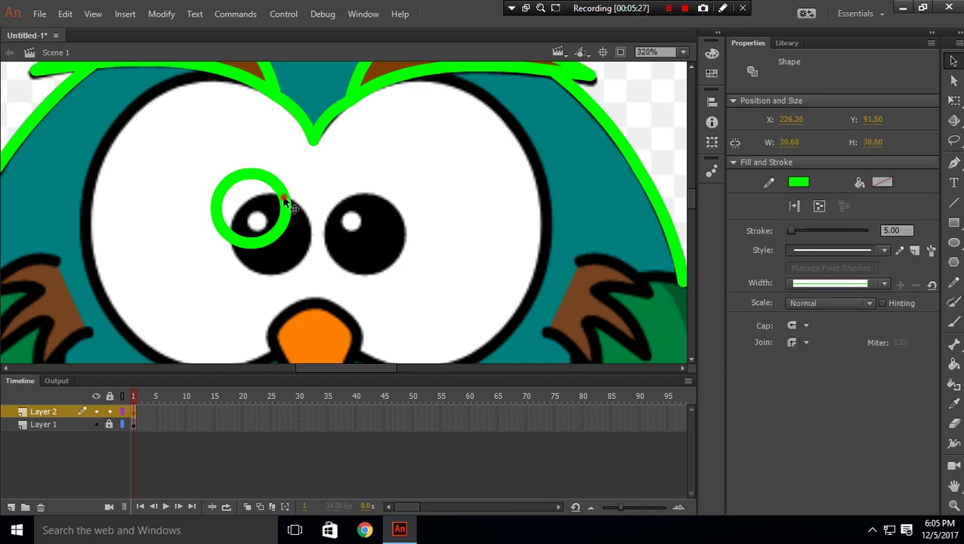
{"action": "left_click_drag", "start_coordinate": [282, 194], "coordinate": [309, 230]}
Copy the pupil circle, paste it in the center and position the duplicate over the owl's right pupil.
{"action": "right_click", "coordinate": [309, 229]}
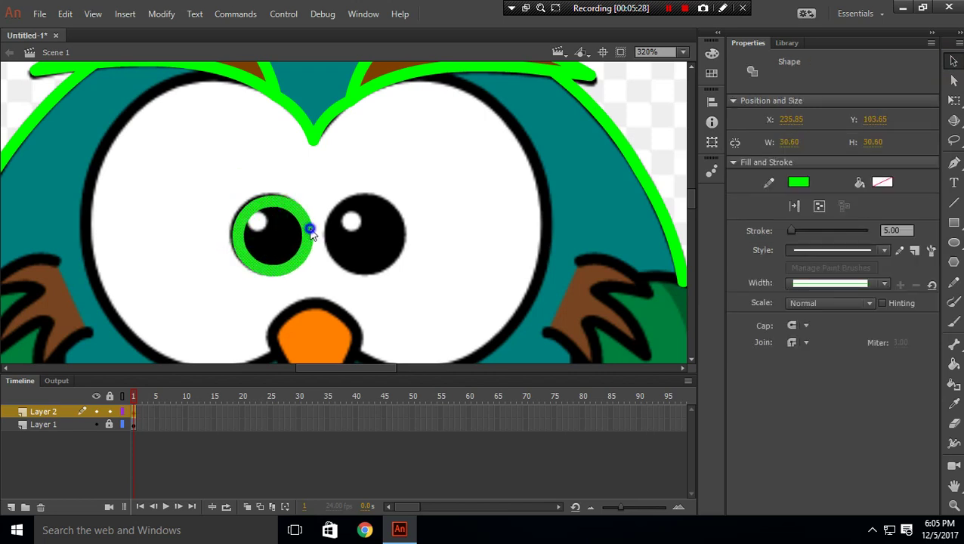
{"action": "left_click", "coordinate": [362, 225]}
{"action": "right_click", "coordinate": [392, 177]}
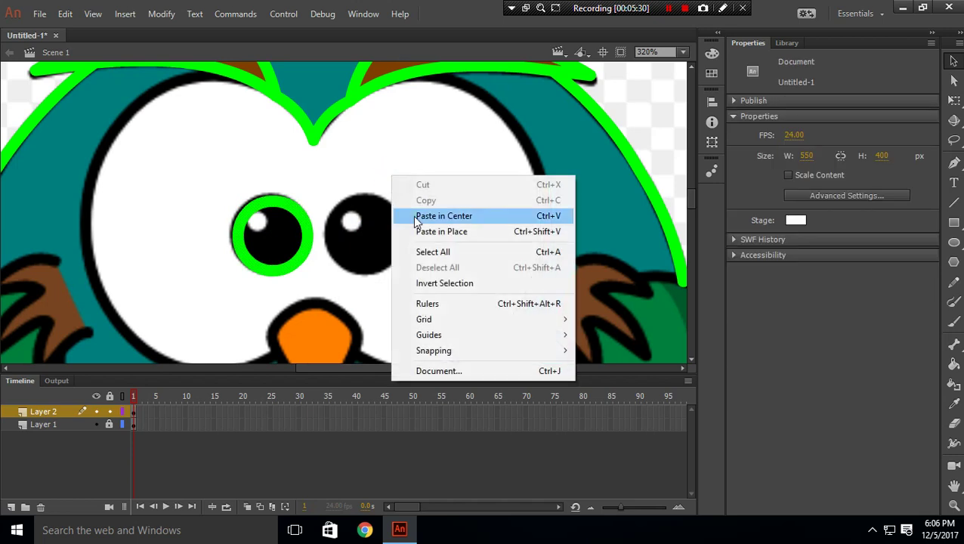
{"action": "left_click", "coordinate": [415, 216]}
{"action": "left_click_drag", "start_coordinate": [319, 235], "coordinate": [334, 253]}
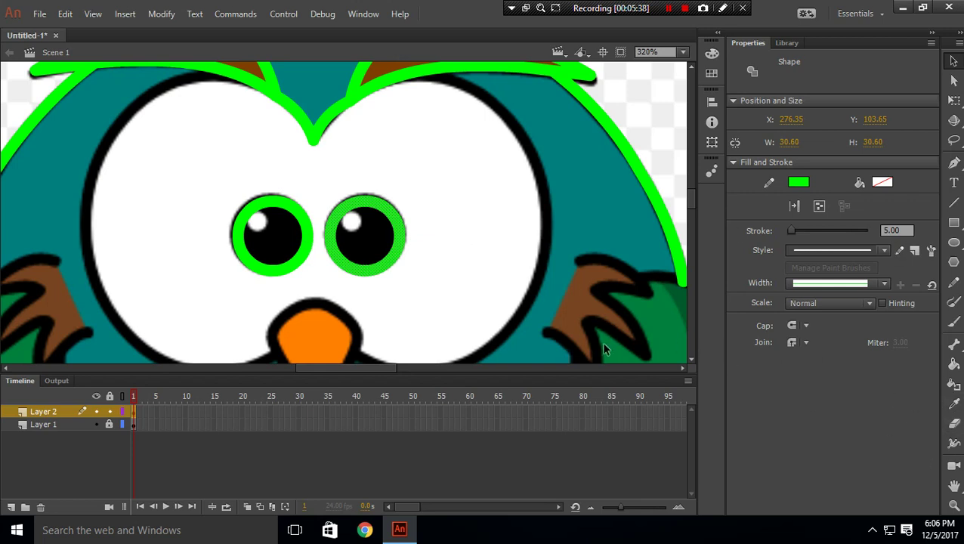
Draw a small teal-filled circle in the white area beside the right pupil and delete its green outline.
{"action": "left_click", "coordinate": [957, 323]}
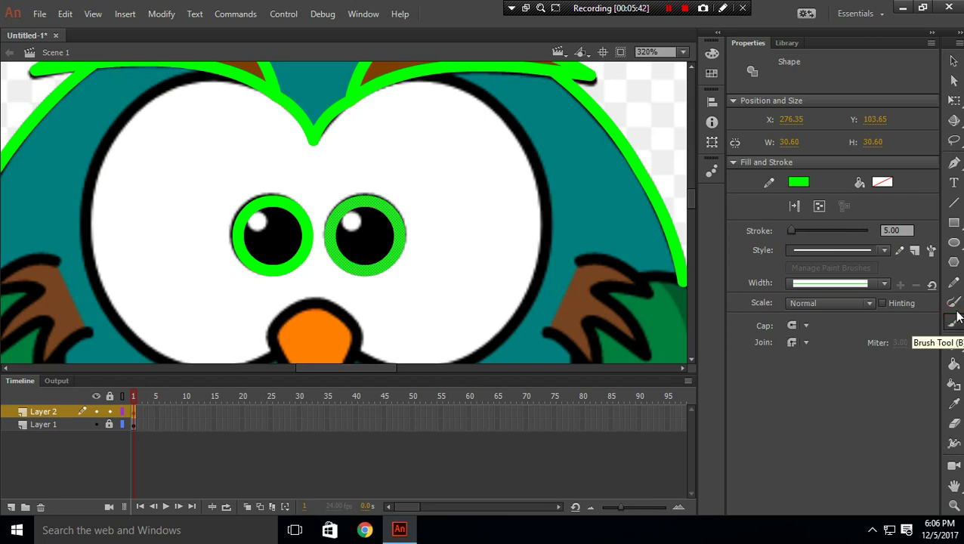
{"action": "left_click", "coordinate": [954, 243]}
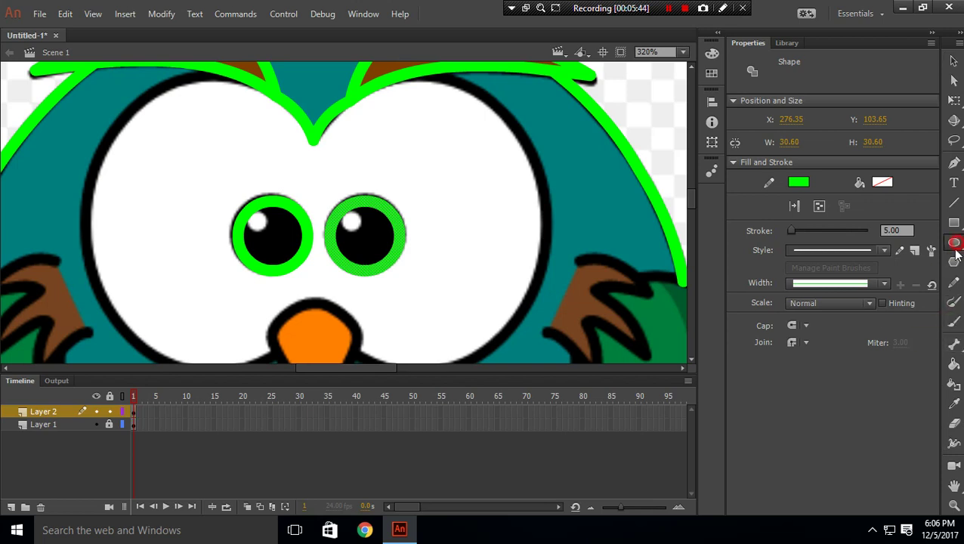
{"action": "left_click_drag", "start_coordinate": [453, 184], "coordinate": [486, 219]}
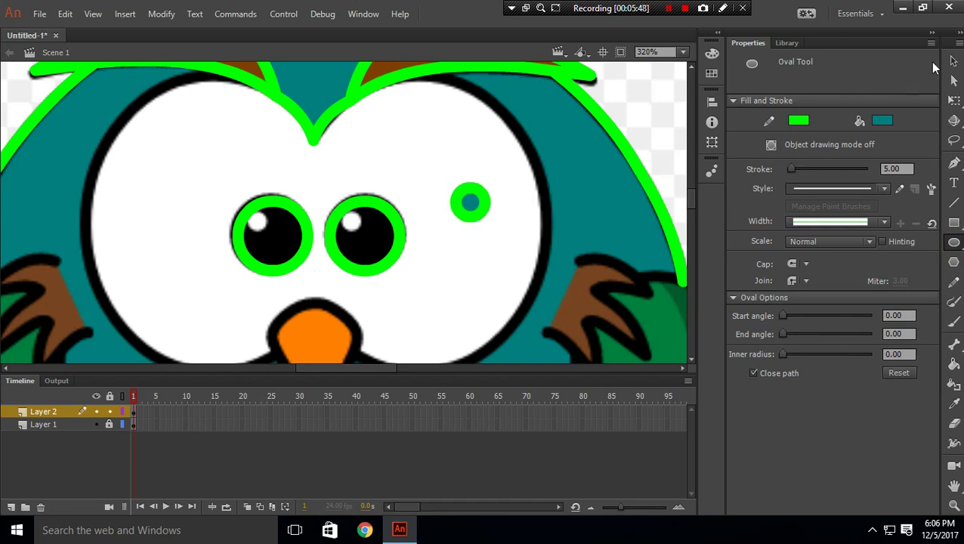
{"action": "left_click", "coordinate": [954, 61]}
{"action": "left_click", "coordinate": [485, 196]}
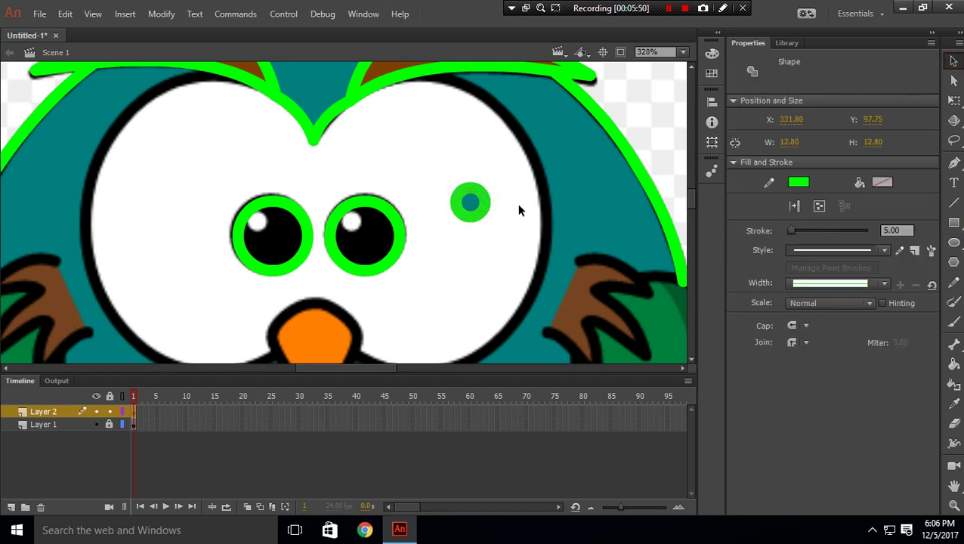
{"action": "key", "text": "Delete"}
Scale the small teal circle down to about 8.4 px across with Free Transform and set its fill to white.
{"action": "left_click", "coordinate": [478, 209]}
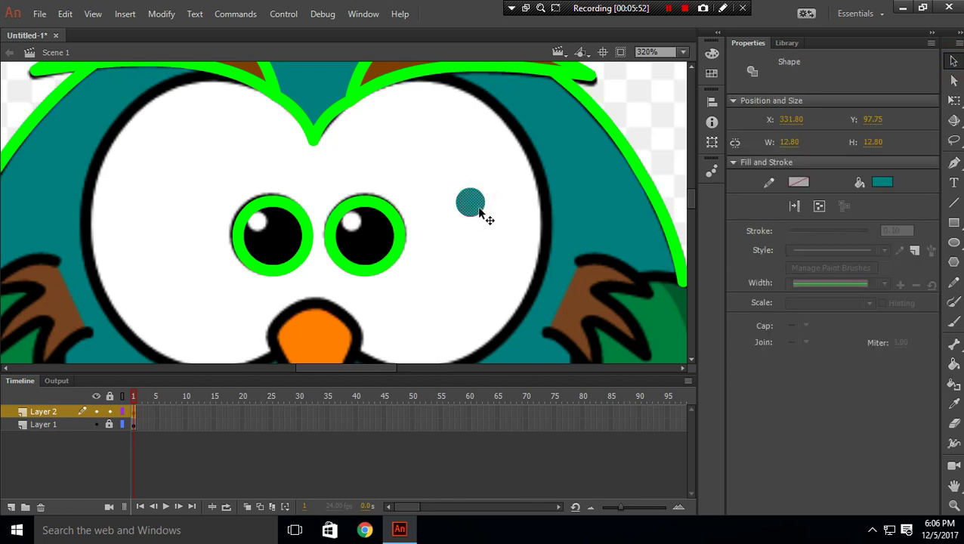
{"action": "left_click", "coordinate": [953, 101]}
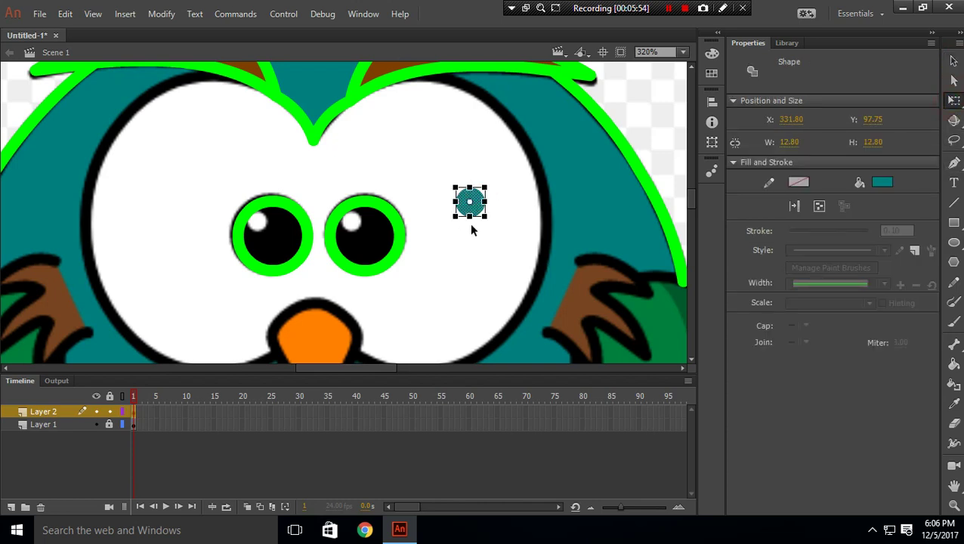
{"action": "left_click_drag", "start_coordinate": [484, 216], "coordinate": [480, 214]}
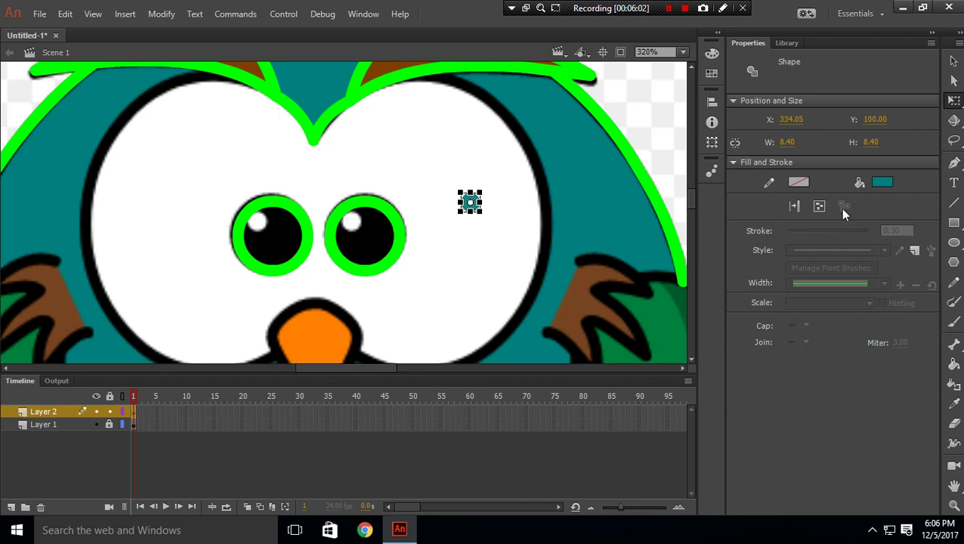
{"action": "left_click", "coordinate": [884, 184]}
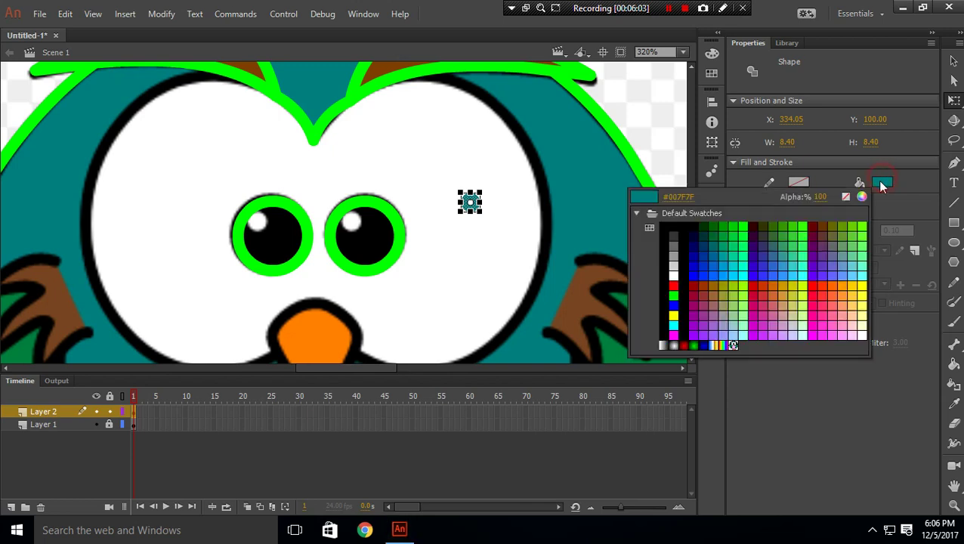
{"action": "left_click", "coordinate": [675, 280]}
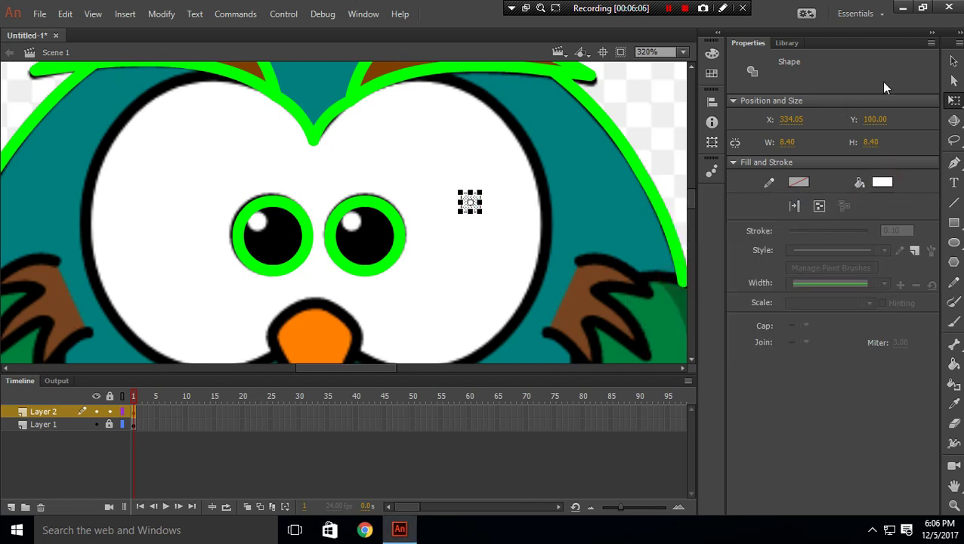
Move the small white circle onto the right pupil's highlight, then paste a copy in place and move it onto the left pupil's highlight.
{"action": "left_click", "coordinate": [955, 62]}
{"action": "left_click_drag", "start_coordinate": [473, 203], "coordinate": [354, 222]}
{"action": "right_click", "coordinate": [354, 222]}
{"action": "left_click", "coordinate": [413, 221]}
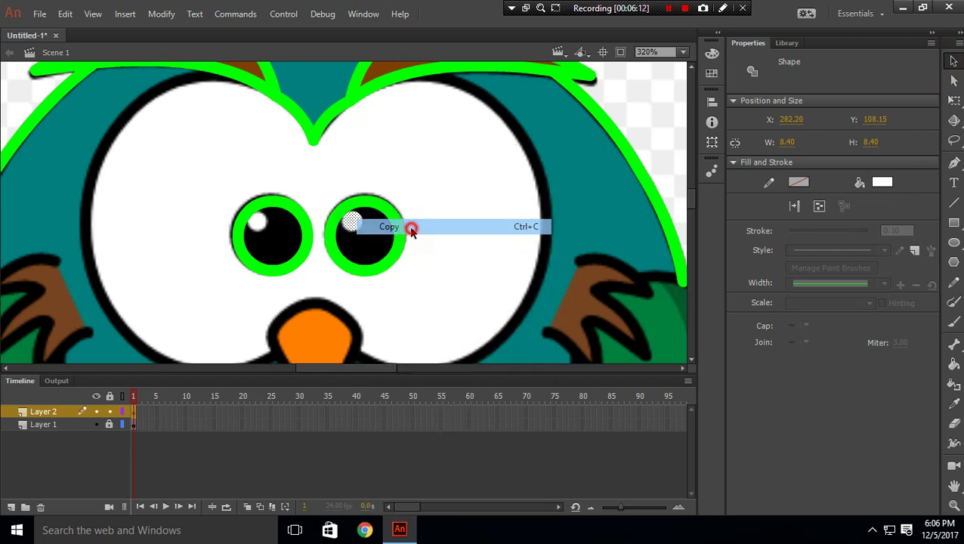
{"action": "right_click", "coordinate": [420, 196]}
{"action": "left_click", "coordinate": [446, 253]}
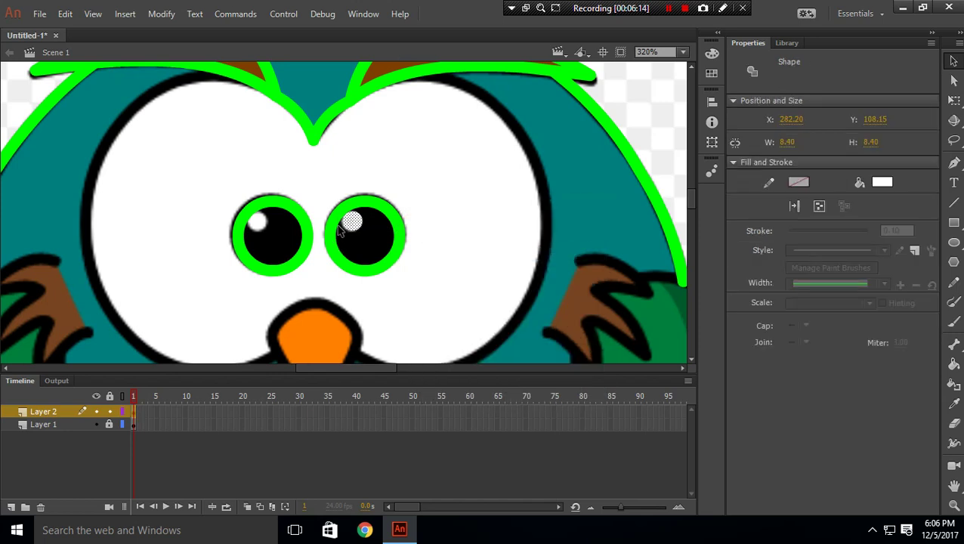
{"action": "left_click_drag", "start_coordinate": [350, 224], "coordinate": [257, 225]}
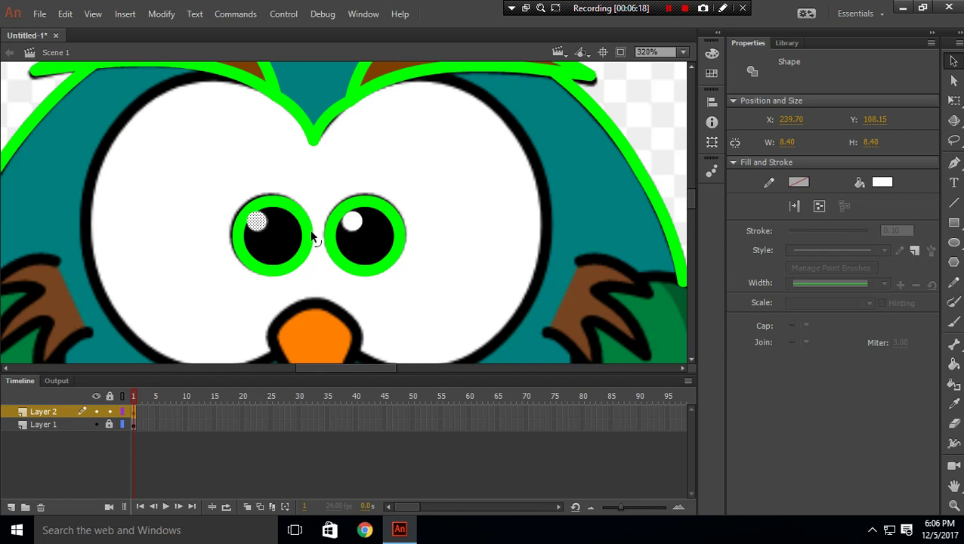
Fill the right and left pupil circles with black using the Paint Bucket tool.
{"action": "left_click", "coordinate": [954, 364]}
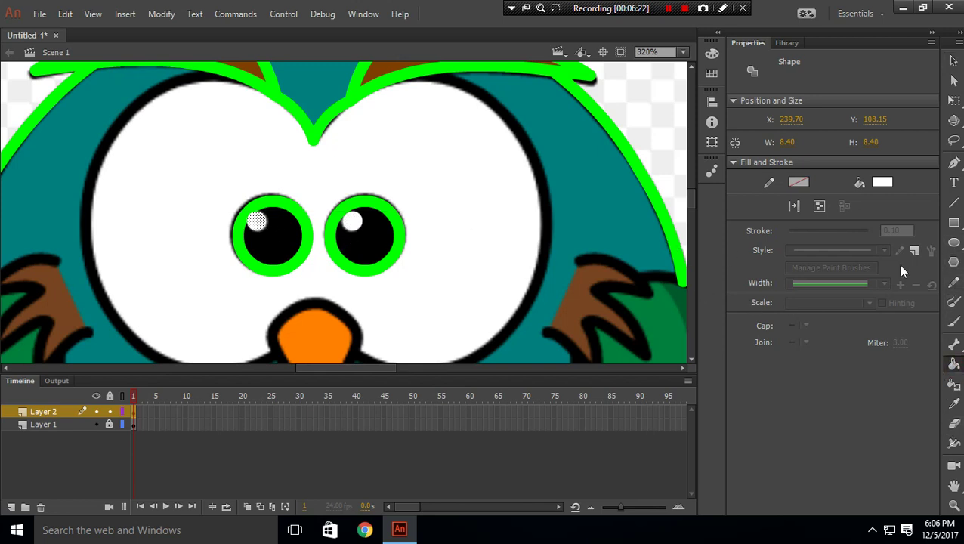
{"action": "left_click", "coordinate": [879, 183]}
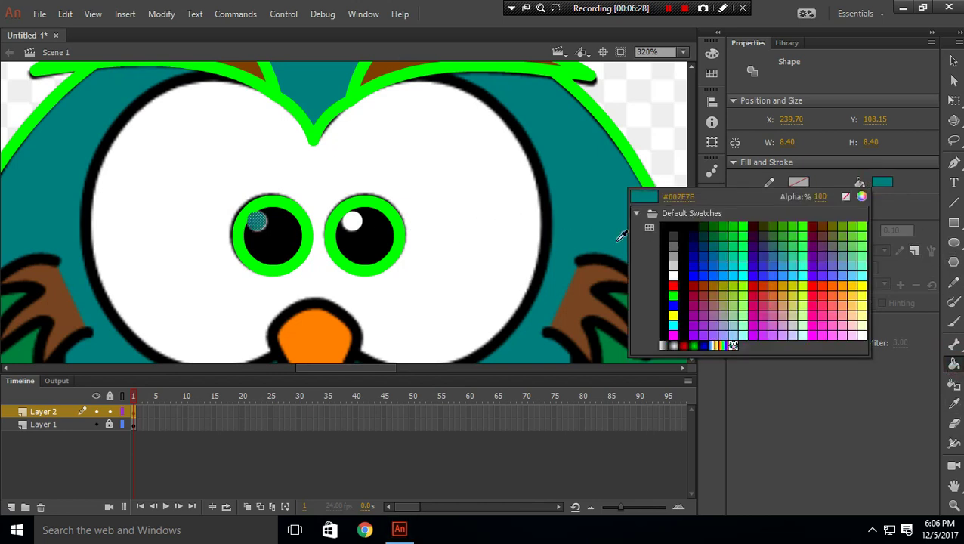
{"action": "left_click", "coordinate": [682, 237]}
{"action": "left_click", "coordinate": [378, 244]}
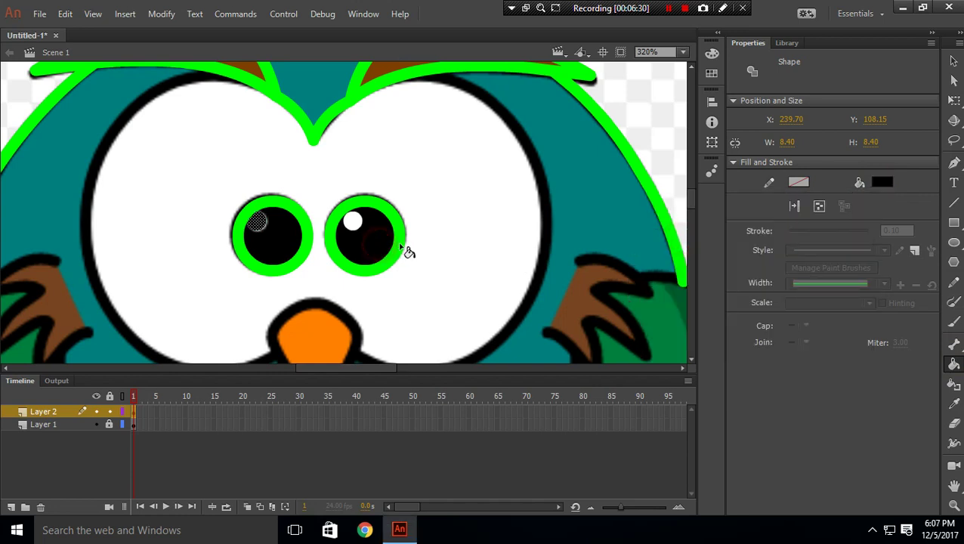
{"action": "left_click", "coordinate": [278, 240]}
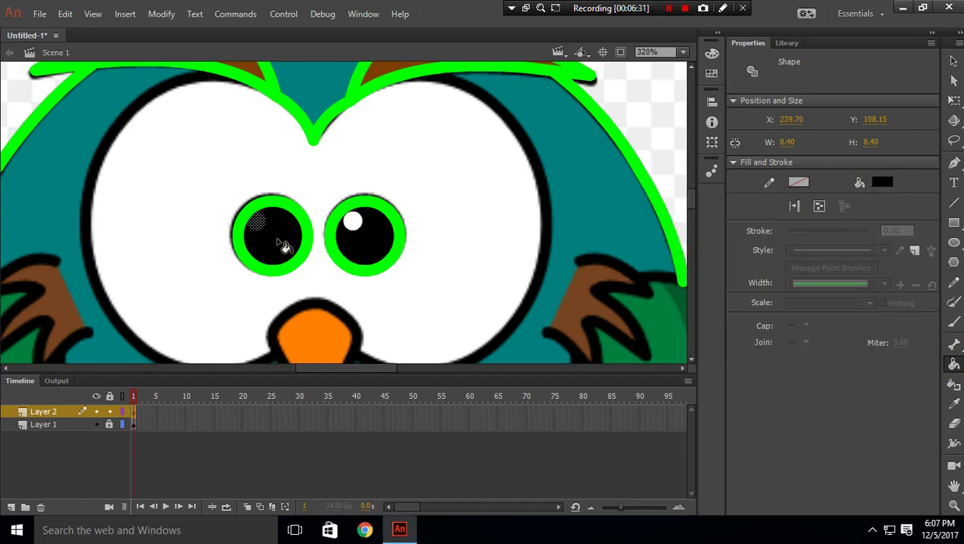
Undo back to the selection of the left pupil's small highlight circle, set its fill to white and deselect it.
{"action": "left_click", "coordinate": [952, 64]}
{"action": "left_click", "coordinate": [249, 176]}
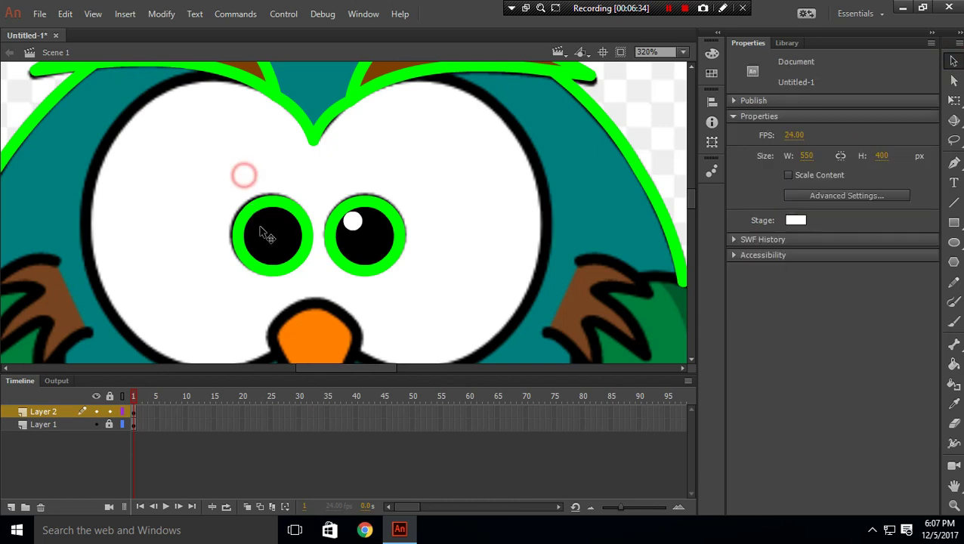
{"action": "left_click", "coordinate": [266, 234]}
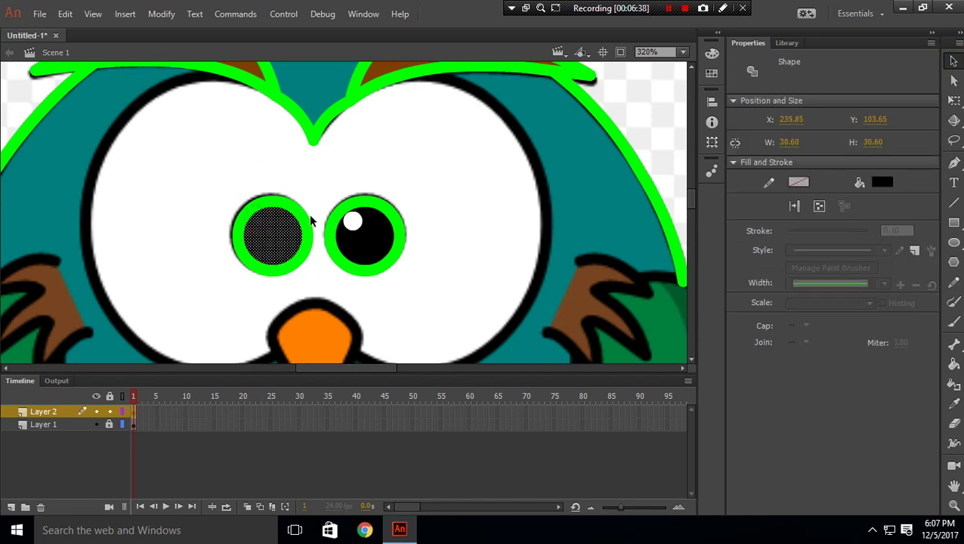
{"action": "key", "text": "ctrl+z"}
{"action": "key", "text": "ctrl+z"}
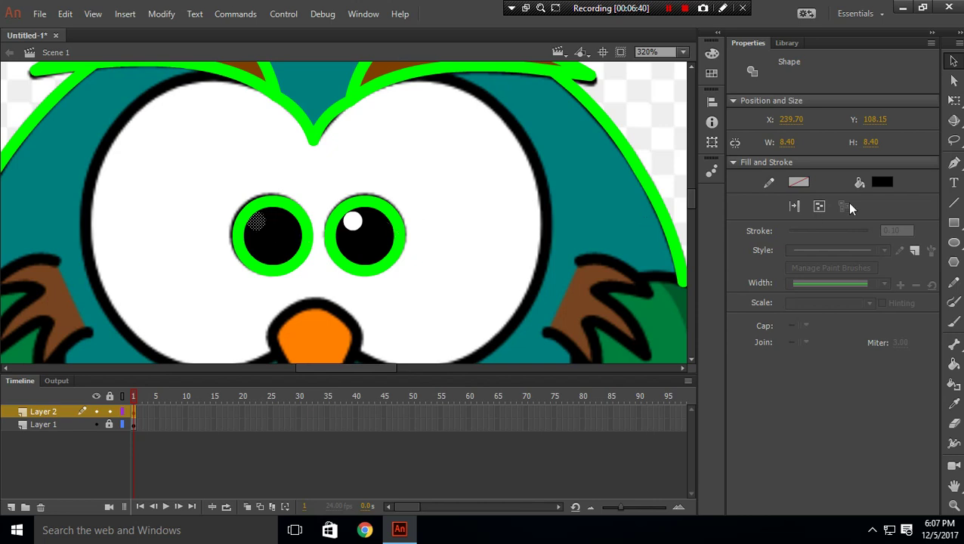
{"action": "left_click", "coordinate": [883, 182]}
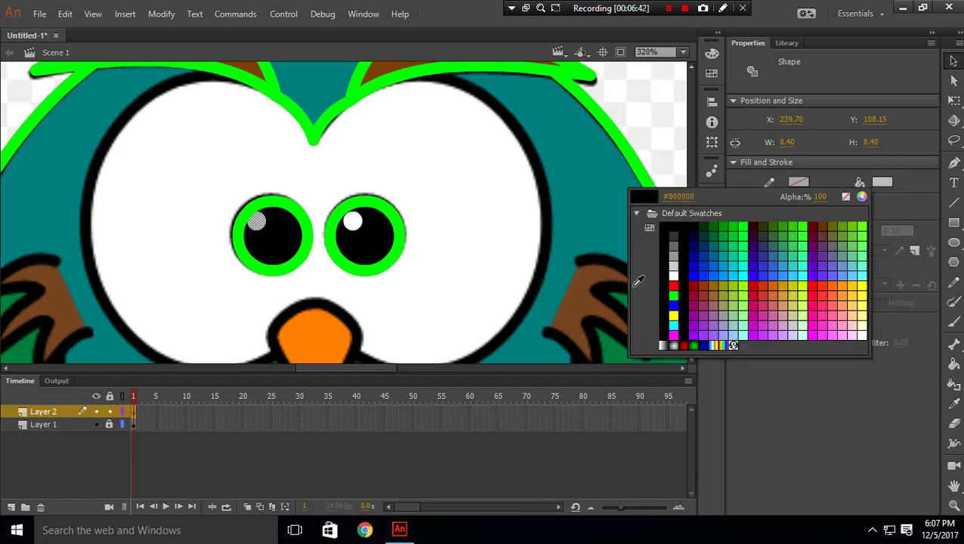
{"action": "left_click", "coordinate": [636, 279]}
{"action": "left_click", "coordinate": [467, 190]}
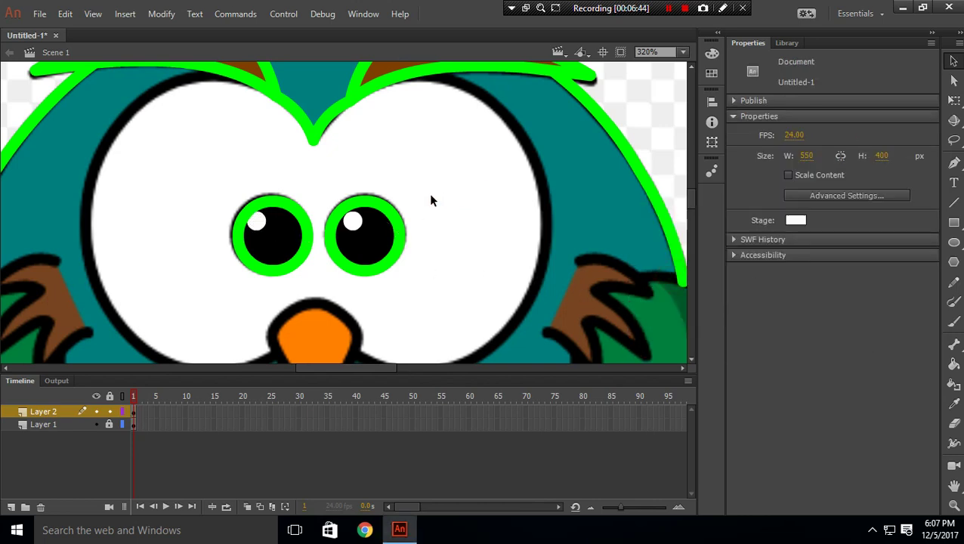
Draw two connected straight green lines from the left brow out to the left eye's outer edge and back to the beak.
{"action": "scroll", "coordinate": [315, 183], "scroll_direction": "up", "scroll_amount": 1}
{"action": "scroll", "coordinate": [310, 187], "scroll_direction": "down", "scroll_amount": 2}
{"action": "scroll", "coordinate": [304, 185], "scroll_direction": "up", "scroll_amount": 2}
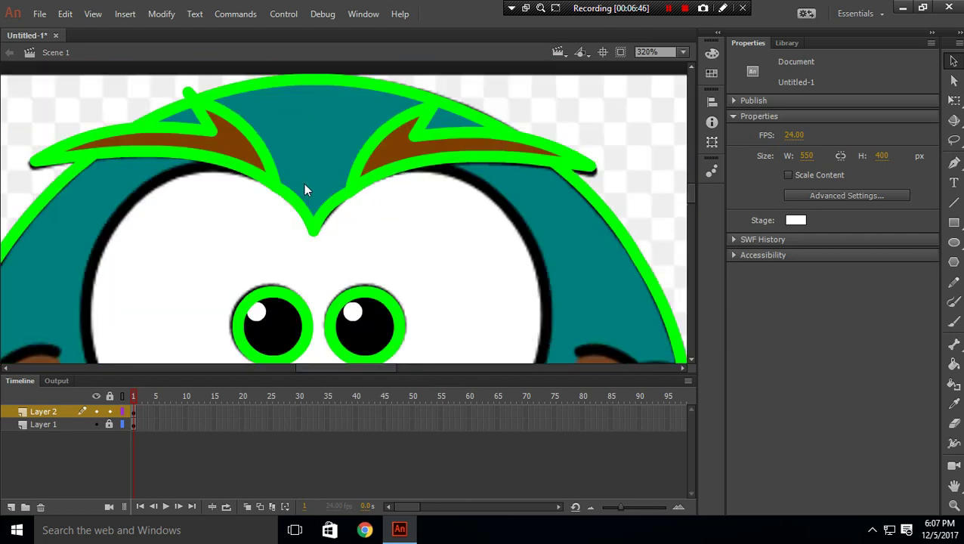
{"action": "left_click_drag", "start_coordinate": [337, 368], "coordinate": [315, 320]}
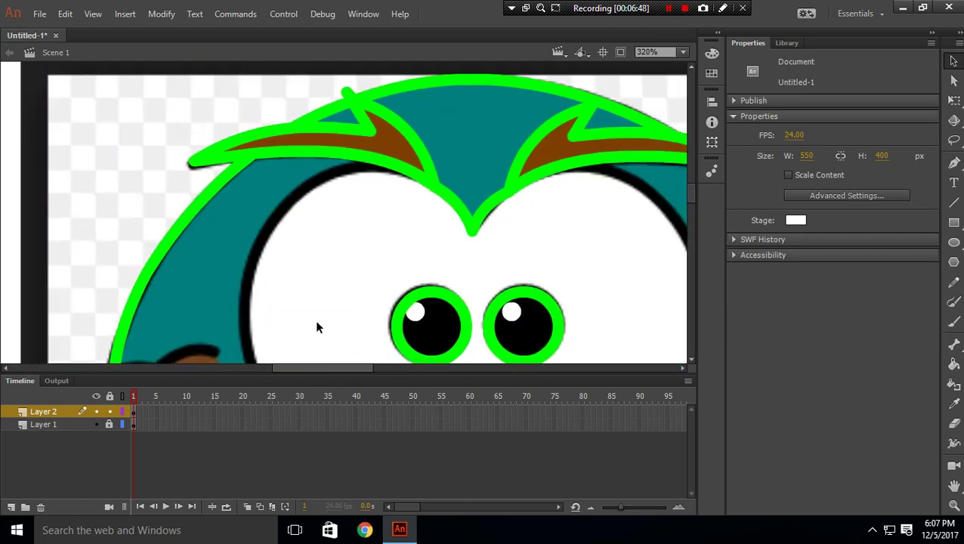
{"action": "scroll", "coordinate": [319, 212], "scroll_direction": "down", "scroll_amount": 1}
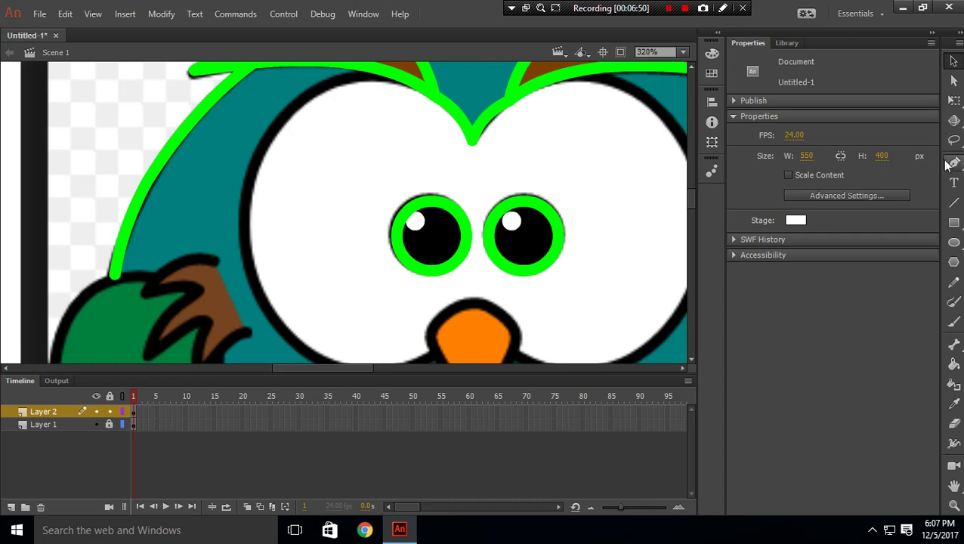
{"action": "left_click", "coordinate": [953, 203]}
{"action": "mouse_move", "coordinate": [425, 89]}
{"action": "left_mouse_down"}
{"action": "mouse_move", "coordinate": [318, 137]}
{"action": "mouse_move", "coordinate": [237, 237]}
{"action": "mouse_move", "coordinate": [435, 355]}
{"action": "mouse_move", "coordinate": [430, 347]}
{"action": "left_mouse_up"}
{"action": "scroll", "coordinate": [400, 236], "scroll_direction": "down", "scroll_amount": 2}
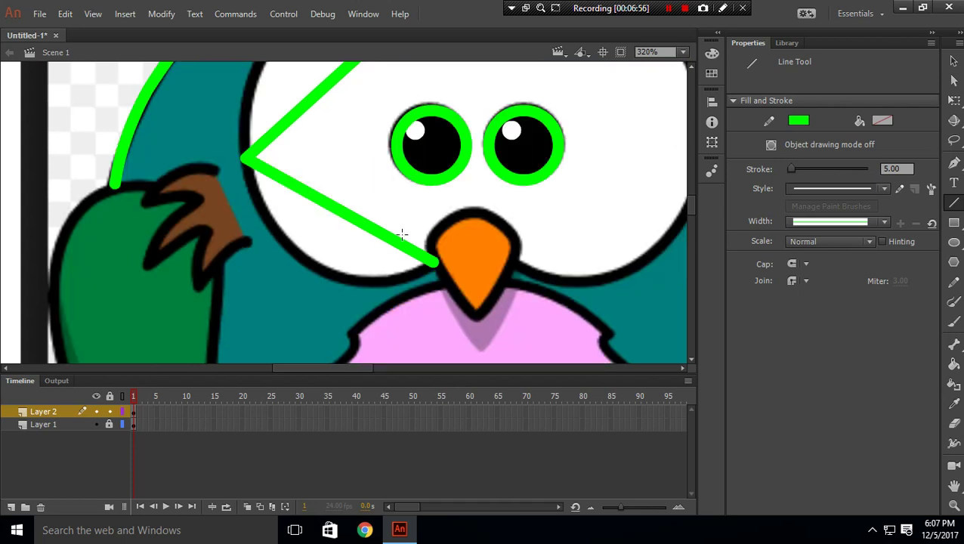
Draw two connected straight green lines from the right brow out to the right eye's outer edge and back to the beak.
{"action": "scroll", "coordinate": [397, 238], "scroll_direction": "up", "scroll_amount": 2}
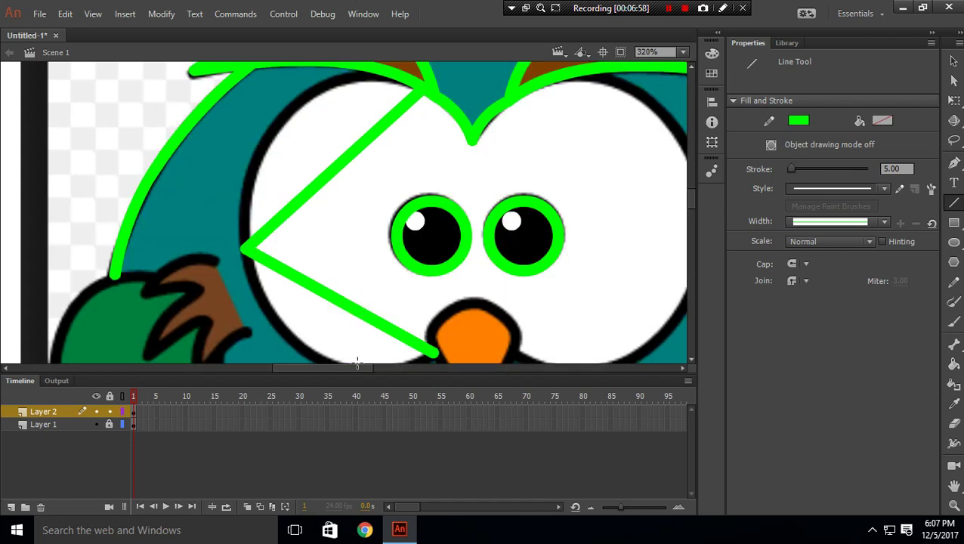
{"action": "left_click_drag", "start_coordinate": [357, 363], "coordinate": [367, 369]}
{"action": "left_click_drag", "start_coordinate": [457, 90], "coordinate": [461, 356]}
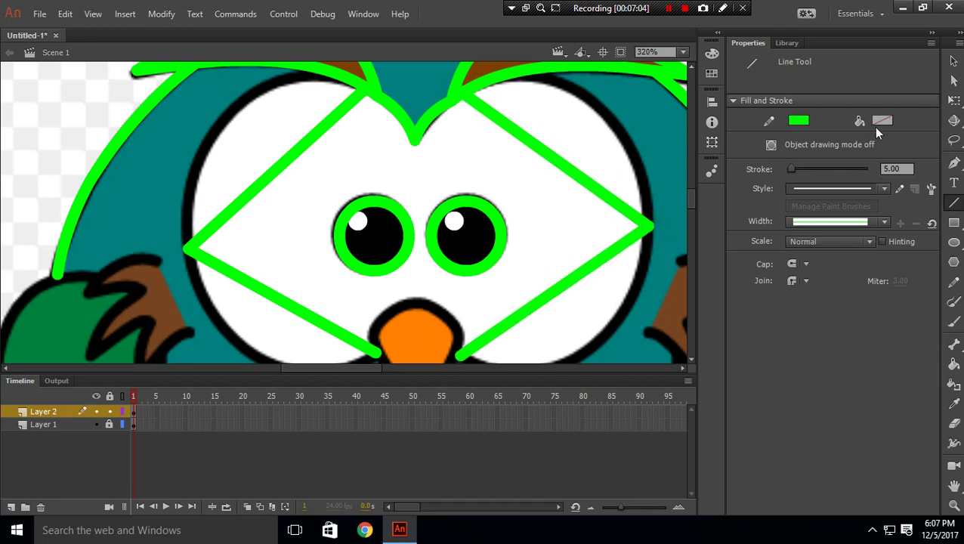
Bend the left eye's two green lines along the black eye outline and adjust the corner where they meet.
{"action": "left_click", "coordinate": [954, 61]}
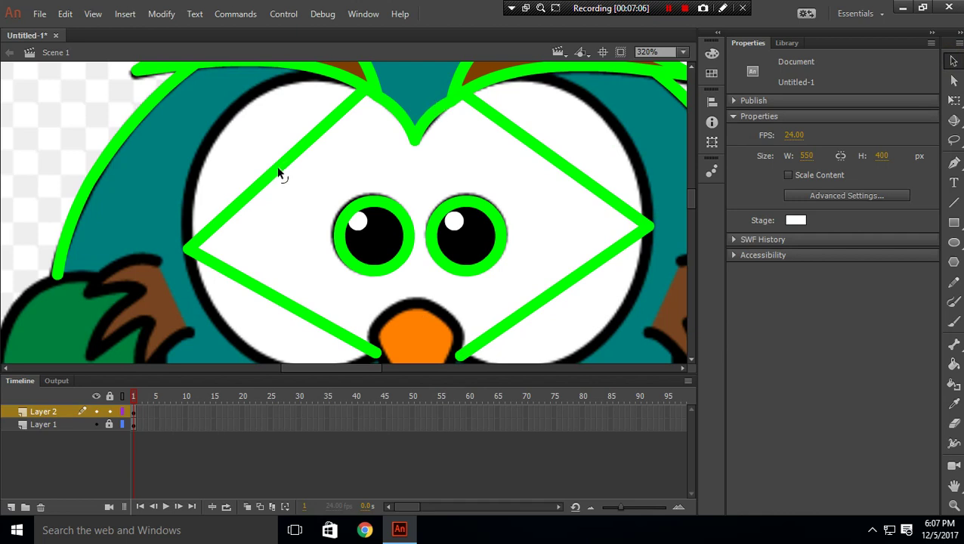
{"action": "left_click_drag", "start_coordinate": [279, 163], "coordinate": [240, 100]}
{"action": "scroll", "coordinate": [254, 178], "scroll_direction": "down", "scroll_amount": 3}
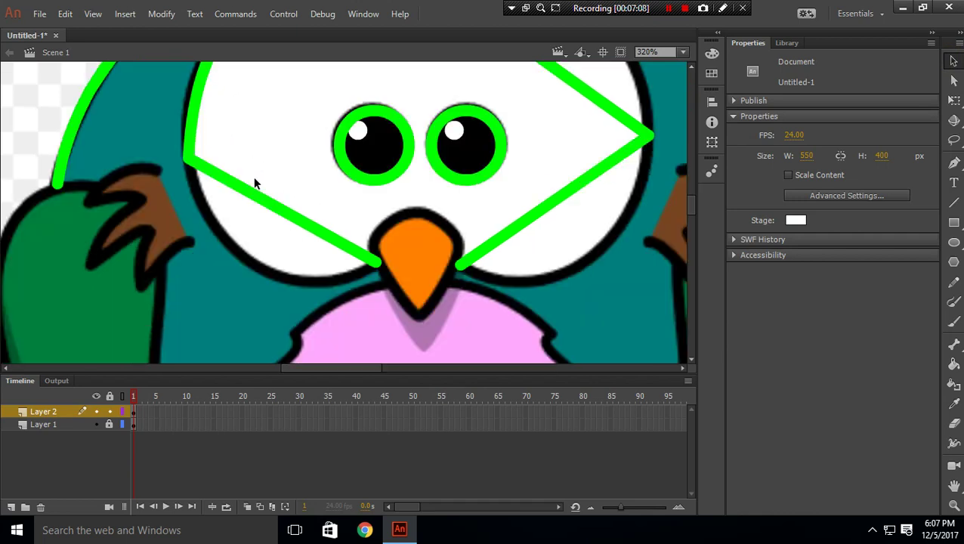
{"action": "left_click_drag", "start_coordinate": [269, 205], "coordinate": [233, 234]}
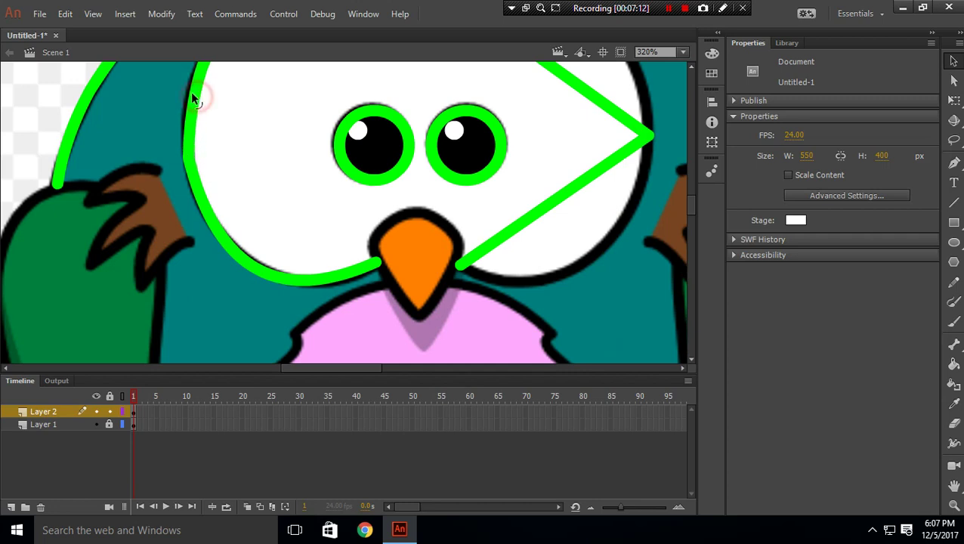
{"action": "left_click_drag", "start_coordinate": [192, 93], "coordinate": [187, 100]}
{"action": "left_click_drag", "start_coordinate": [188, 165], "coordinate": [188, 167]}
{"action": "scroll", "coordinate": [239, 155], "scroll_direction": "up", "scroll_amount": 3}
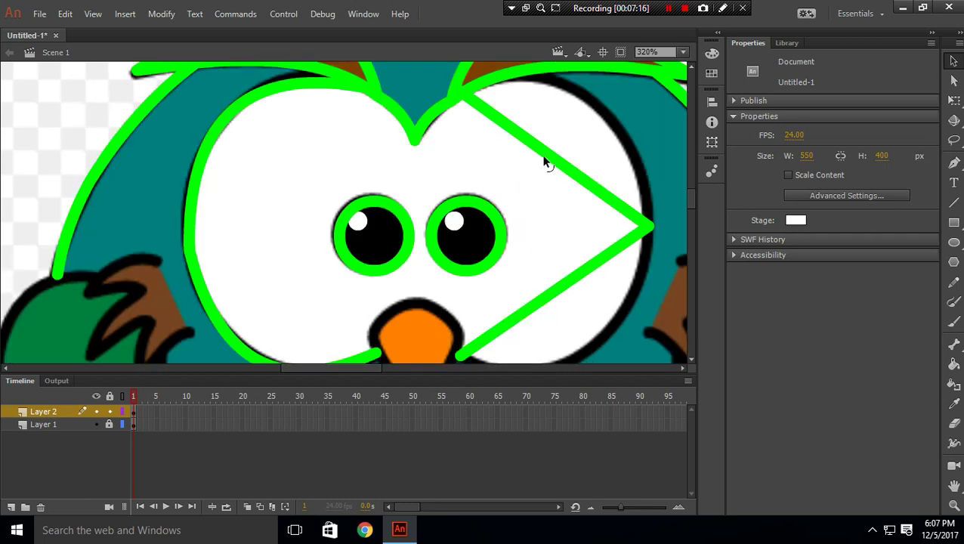
Bend the right eye's two green lines along the black eye outline and adjust the corner where they meet.
{"action": "left_click_drag", "start_coordinate": [545, 162], "coordinate": [581, 90]}
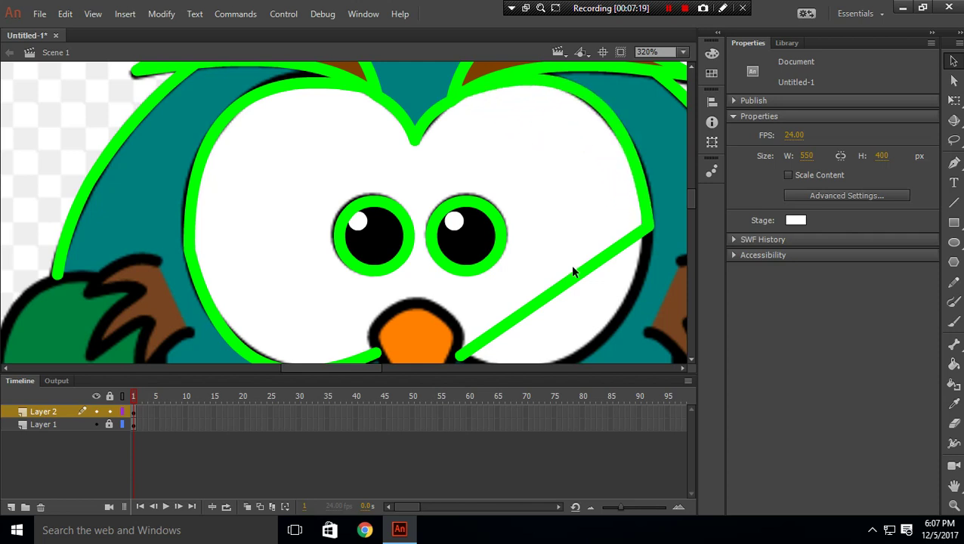
{"action": "scroll", "coordinate": [572, 272], "scroll_direction": "down", "scroll_amount": 3}
{"action": "mouse_move", "coordinate": [568, 198]}
{"action": "left_mouse_down"}
{"action": "mouse_move", "coordinate": [599, 257]}
{"action": "mouse_move", "coordinate": [607, 254]}
{"action": "left_mouse_up"}
{"action": "left_click_drag", "start_coordinate": [650, 136], "coordinate": [649, 136]}
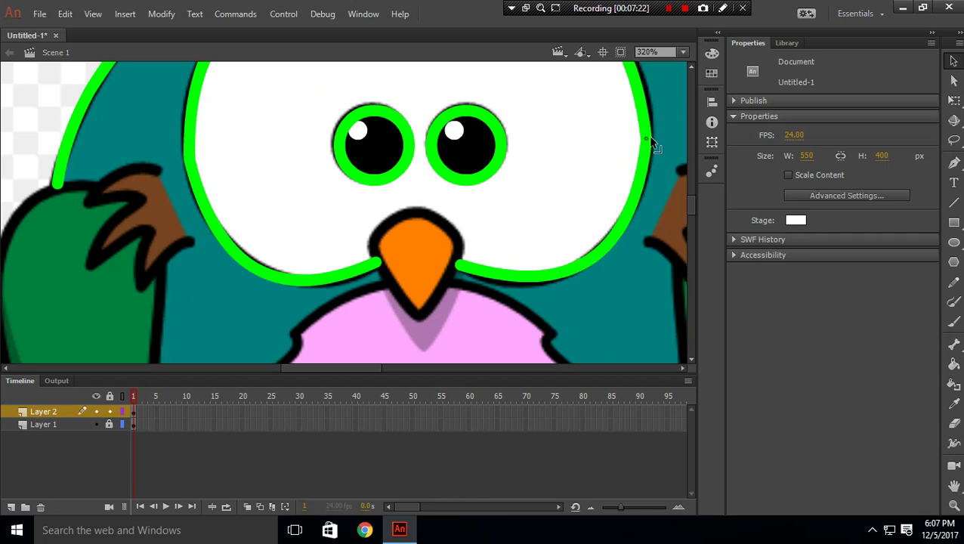
{"action": "scroll", "coordinate": [418, 183], "scroll_direction": "up", "scroll_amount": 3}
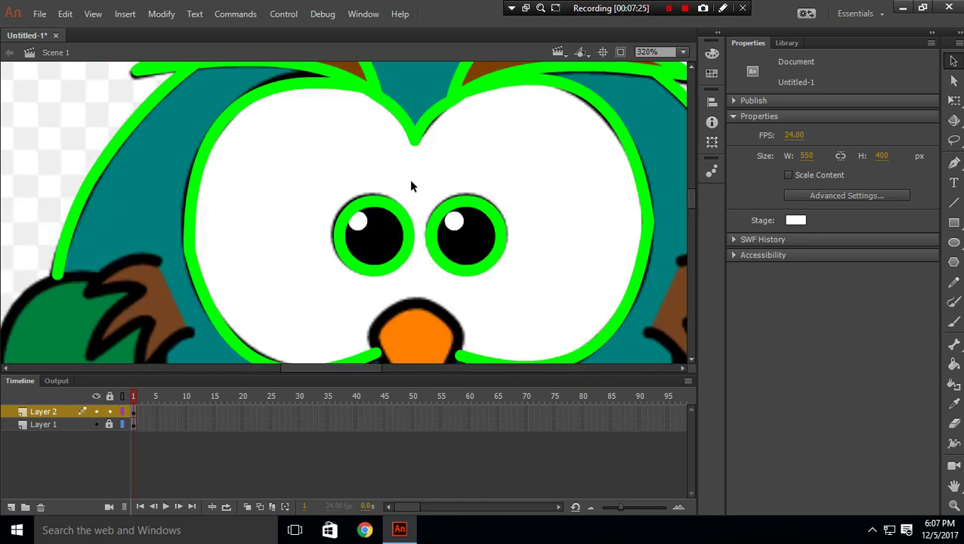
Trace the orange beak with connected green lines, curving the upper edge and bringing the lower edges to a point.
{"action": "scroll", "coordinate": [409, 185], "scroll_direction": "down", "scroll_amount": 3}
{"action": "left_click", "coordinate": [954, 202]}
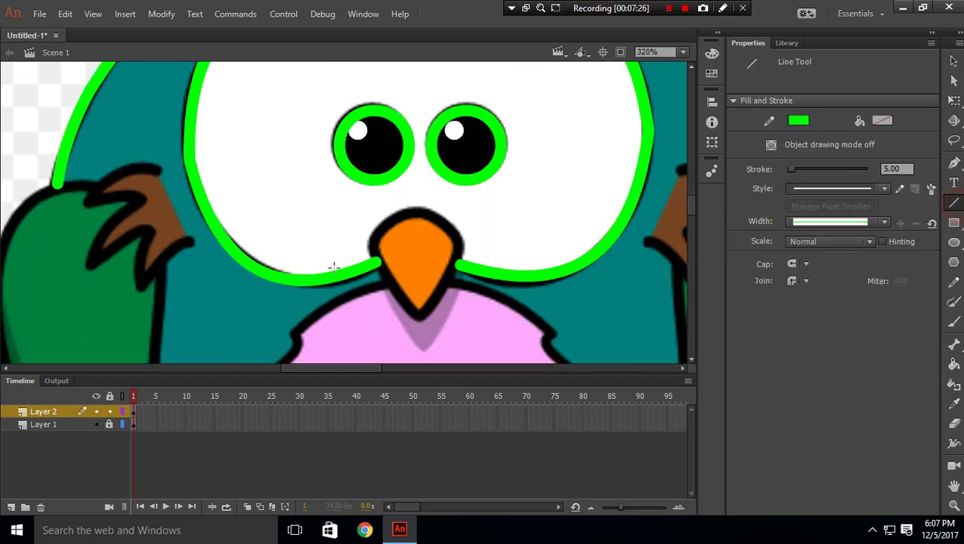
{"action": "mouse_move", "coordinate": [372, 247]}
{"action": "left_mouse_down"}
{"action": "mouse_move", "coordinate": [421, 324]}
{"action": "mouse_move", "coordinate": [463, 247]}
{"action": "mouse_move", "coordinate": [460, 255]}
{"action": "mouse_move", "coordinate": [370, 247]}
{"action": "mouse_move", "coordinate": [419, 212]}
{"action": "mouse_move", "coordinate": [382, 224]}
{"action": "left_mouse_up"}
{"action": "left_click", "coordinate": [954, 60]}
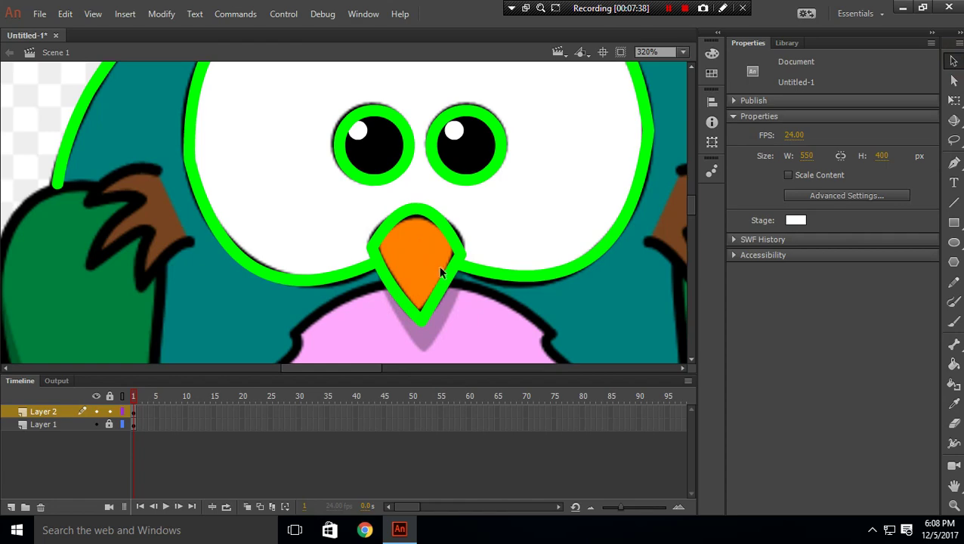
Draw three separate straight green lines along the upper edges of the brown feather tips on the owl's right-hand wing.
{"action": "scroll", "coordinate": [482, 206], "scroll_direction": "down", "scroll_amount": 2}
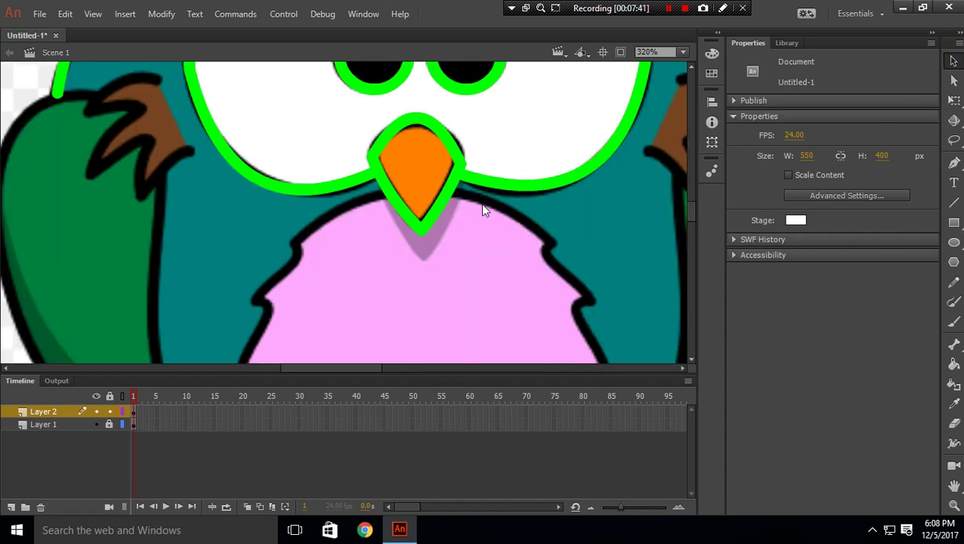
{"action": "scroll", "coordinate": [478, 205], "scroll_direction": "up", "scroll_amount": 2}
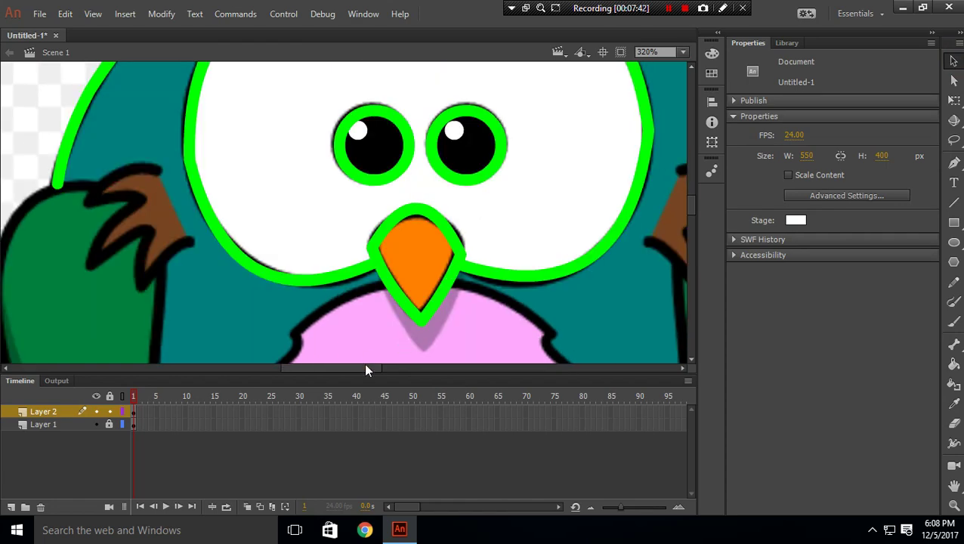
{"action": "left_click_drag", "start_coordinate": [365, 371], "coordinate": [414, 378]}
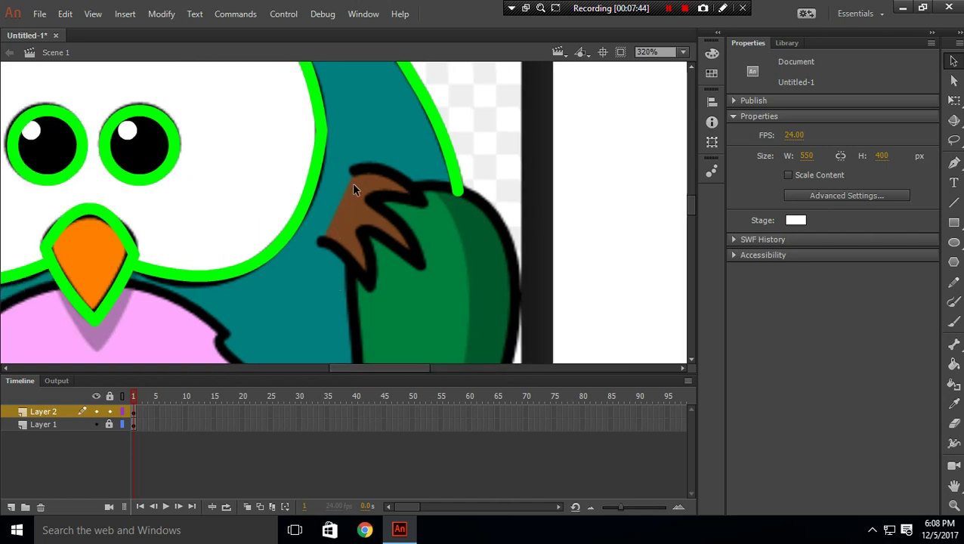
{"action": "left_click", "coordinate": [950, 204]}
{"action": "mouse_move", "coordinate": [355, 173]}
{"action": "left_mouse_down"}
{"action": "mouse_move", "coordinate": [417, 199]}
{"action": "mouse_move", "coordinate": [411, 261]}
{"action": "mouse_move", "coordinate": [420, 263]}
{"action": "left_mouse_up"}
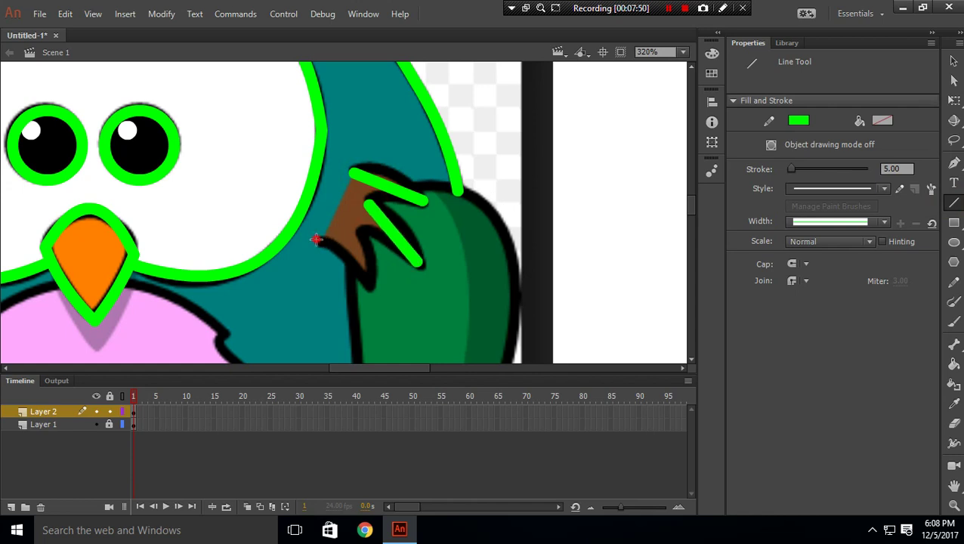
{"action": "left_click_drag", "start_coordinate": [315, 240], "coordinate": [366, 284]}
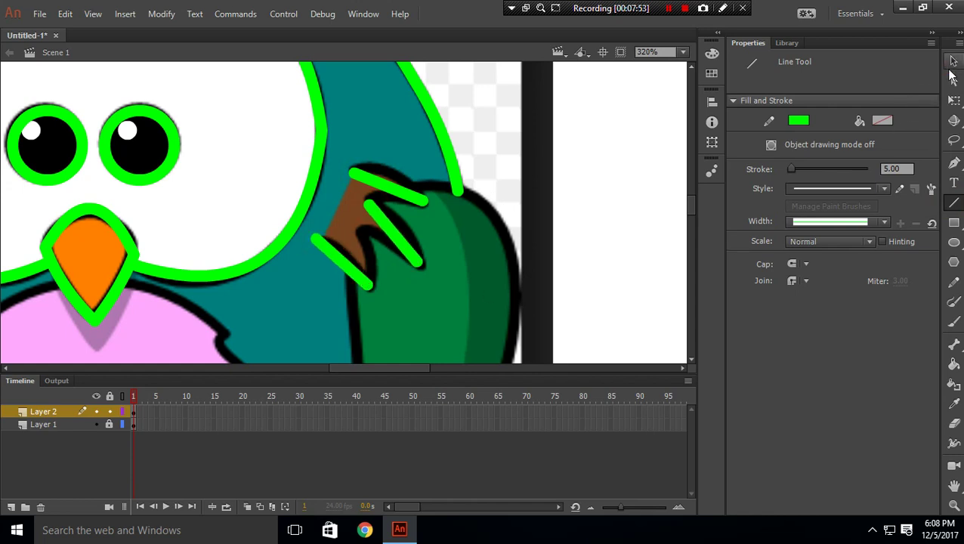
Bend the three green feather lines outward to follow the curved upper edges of the brown feather tips.
{"action": "left_click", "coordinate": [954, 62]}
{"action": "left_click_drag", "start_coordinate": [388, 198], "coordinate": [391, 173]}
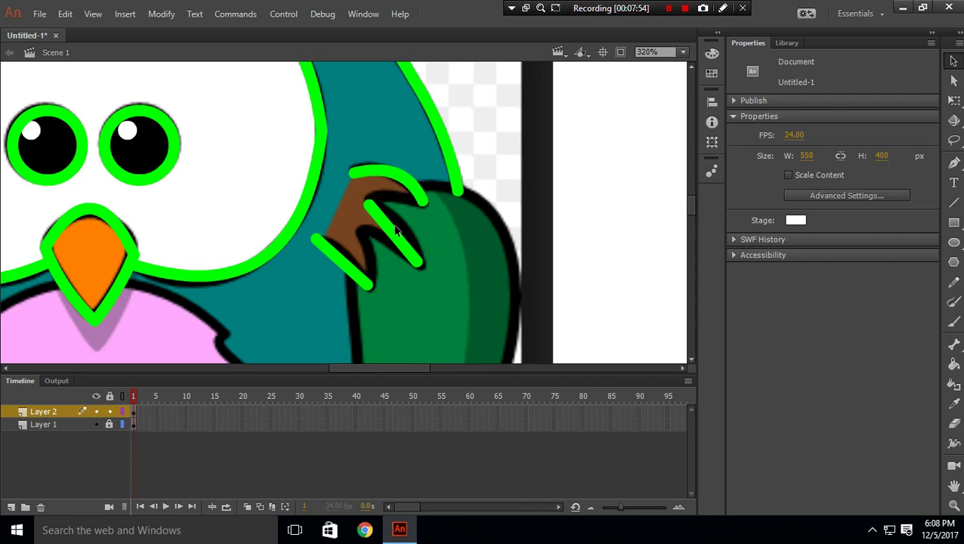
{"action": "left_click_drag", "start_coordinate": [395, 229], "coordinate": [405, 225]}
{"action": "left_click_drag", "start_coordinate": [348, 267], "coordinate": [353, 262]}
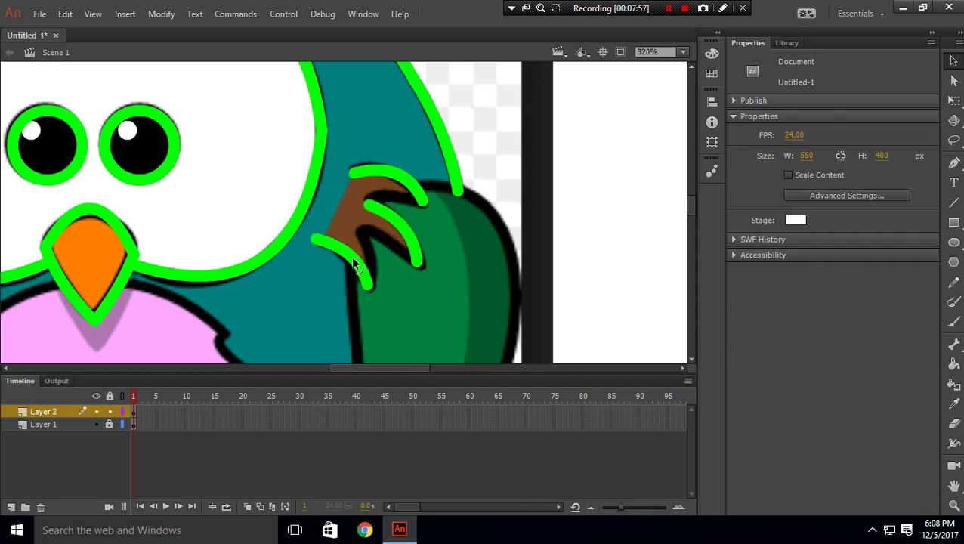
Connect the feather tips on the right-hand wing with two green lines and bend them along the feathers' lower edges.
{"action": "left_click", "coordinate": [954, 202]}
{"action": "left_click_drag", "start_coordinate": [361, 224], "coordinate": [368, 289]}
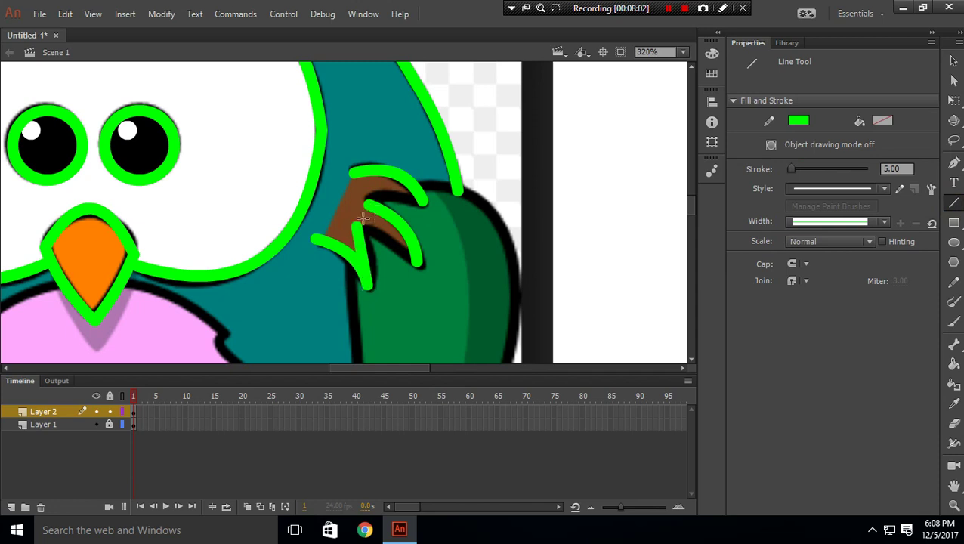
{"action": "mouse_move", "coordinate": [355, 175]}
{"action": "left_mouse_down"}
{"action": "mouse_move", "coordinate": [398, 197]}
{"action": "mouse_move", "coordinate": [347, 166]}
{"action": "mouse_move", "coordinate": [356, 173]}
{"action": "left_mouse_up"}
{"action": "left_click_drag", "start_coordinate": [375, 205], "coordinate": [422, 198]}
{"action": "left_click", "coordinate": [954, 61]}
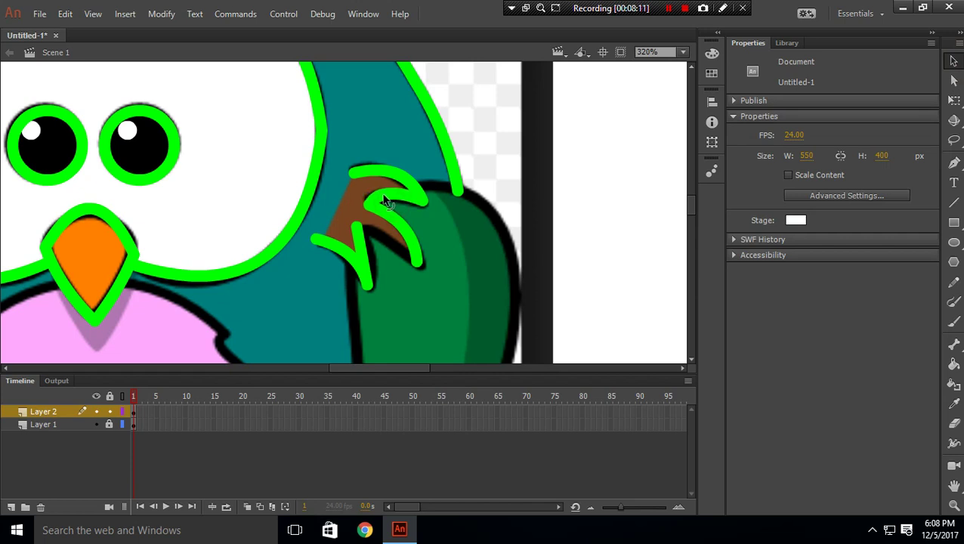
{"action": "left_click_drag", "start_coordinate": [363, 261], "coordinate": [375, 256]}
Trace the middle feather's lower edge with a curved green line and delete the end that overshoots the tip.
{"action": "left_click", "coordinate": [953, 202]}
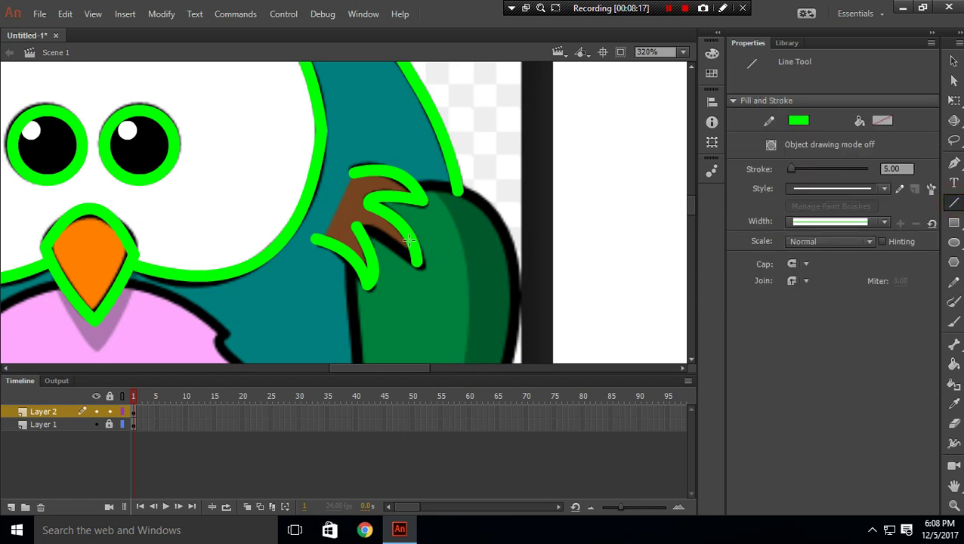
{"action": "left_click_drag", "start_coordinate": [360, 229], "coordinate": [428, 266]}
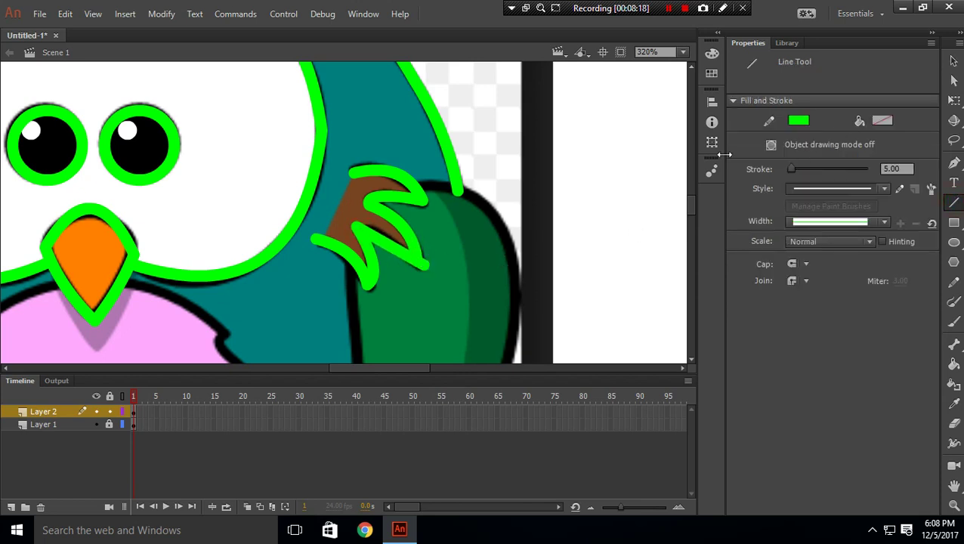
{"action": "key", "text": "v"}
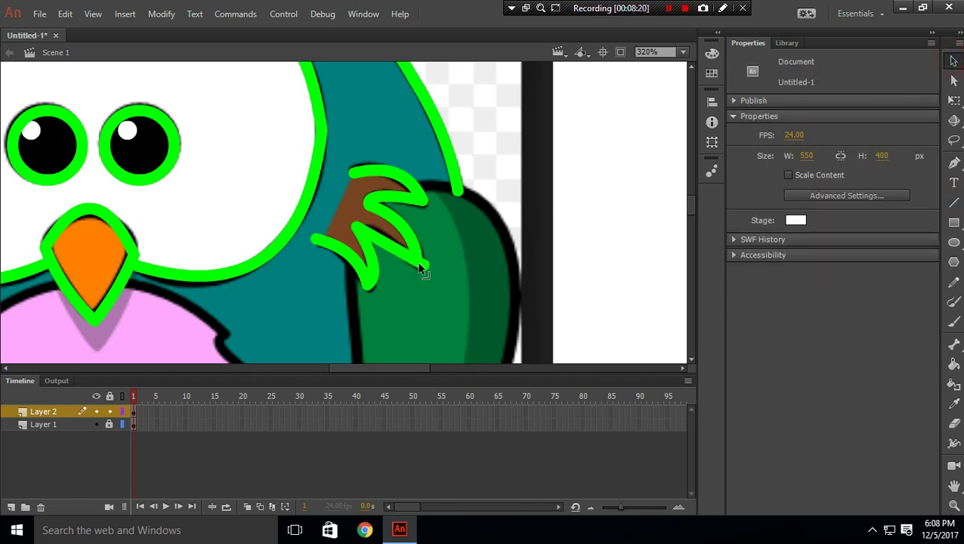
{"action": "left_click", "coordinate": [421, 268]}
{"action": "key", "text": "Delete"}
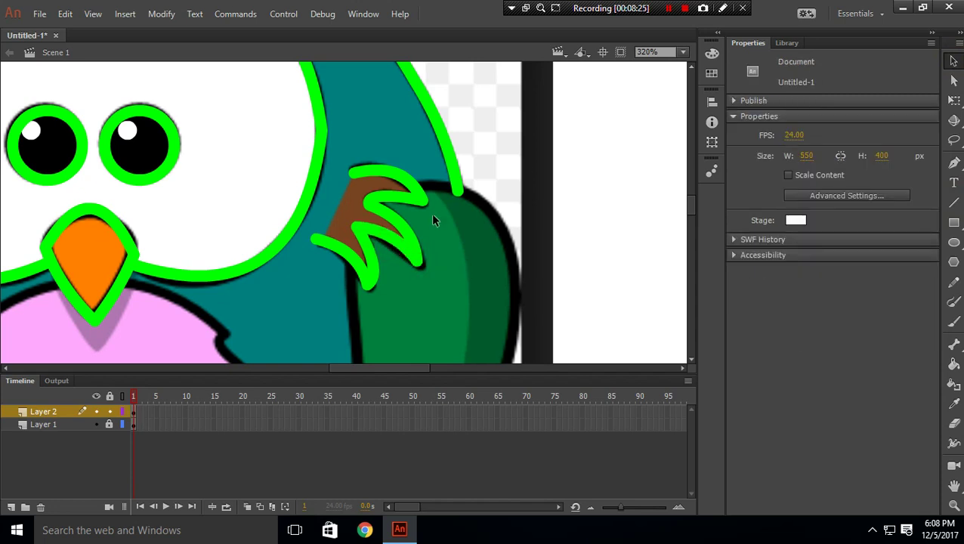
Close the feather outline with a green line along its inner edge, curved slightly to follow the brown shape.
{"action": "left_click", "coordinate": [954, 202]}
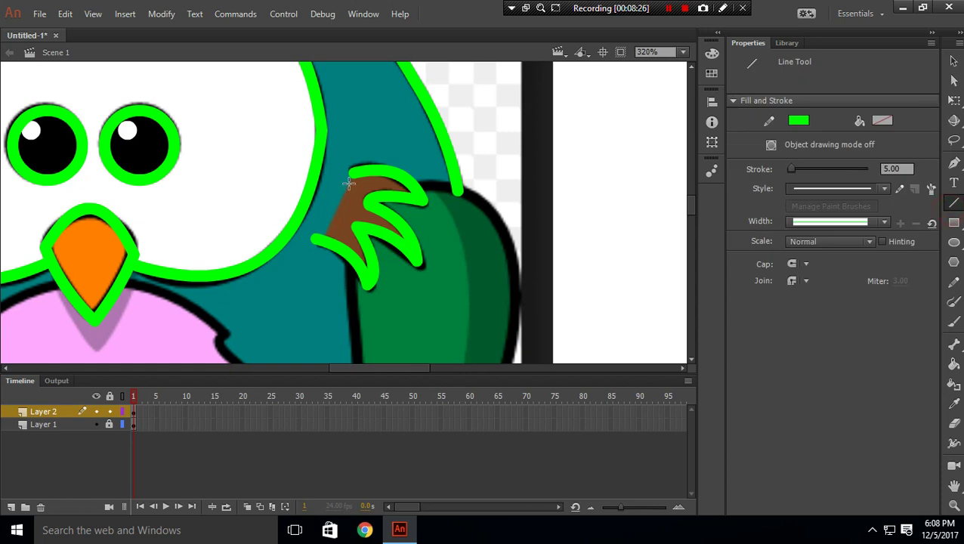
{"action": "left_click_drag", "start_coordinate": [349, 171], "coordinate": [317, 237]}
{"action": "left_click", "coordinate": [953, 61]}
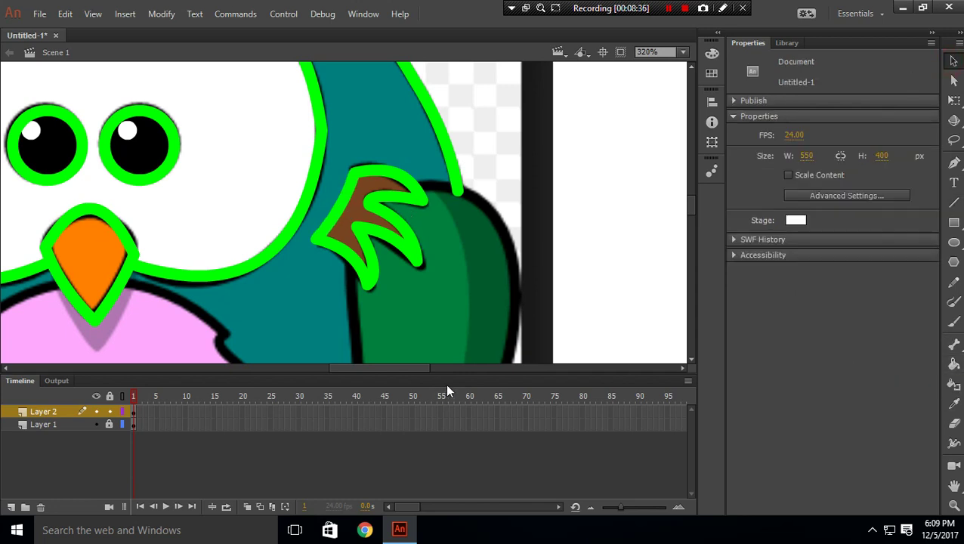
Copy the complete green feather outline from the right-hand wing and paste the duplicate in the center.
{"action": "left_click_drag", "start_coordinate": [406, 369], "coordinate": [383, 368]}
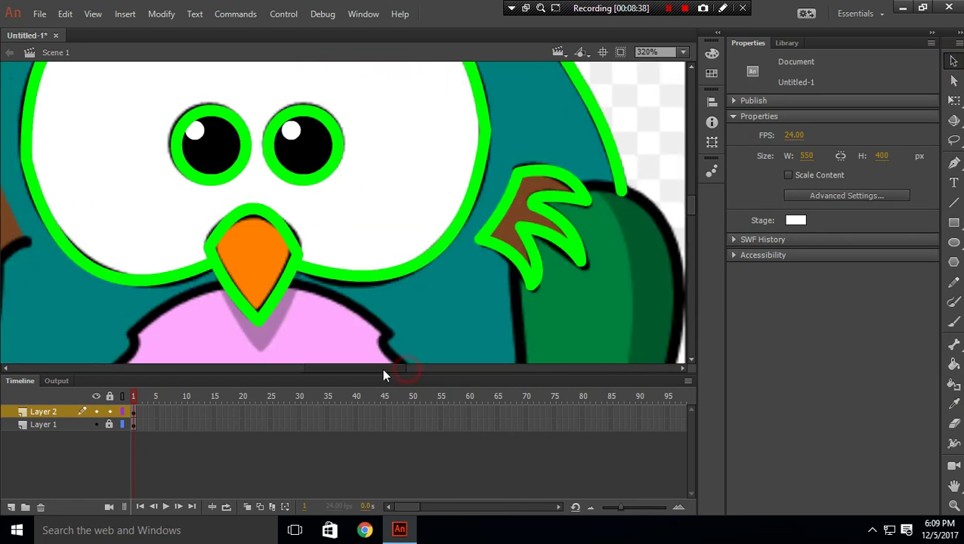
{"action": "left_click", "coordinate": [486, 232]}
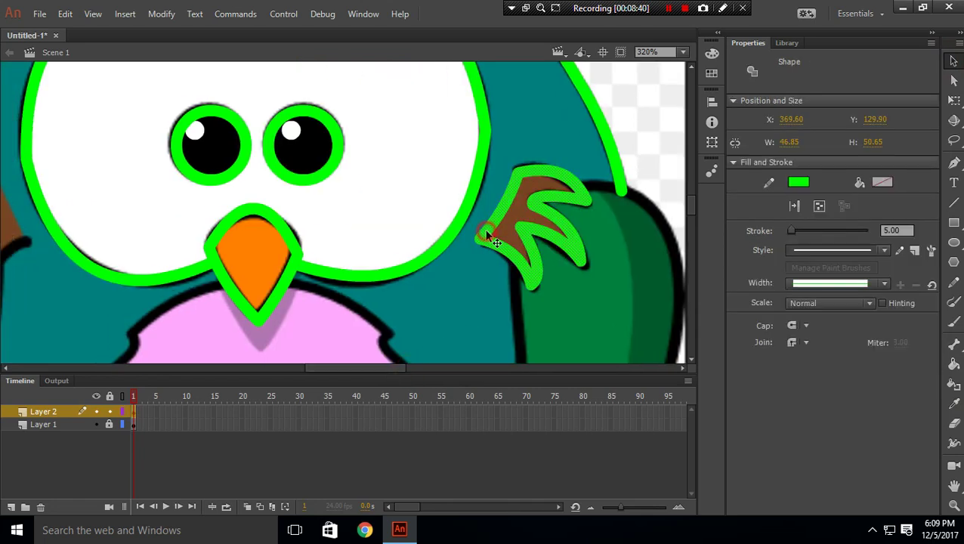
{"action": "right_click", "coordinate": [486, 233]}
{"action": "left_click", "coordinate": [517, 287]}
{"action": "right_click", "coordinate": [529, 136]}
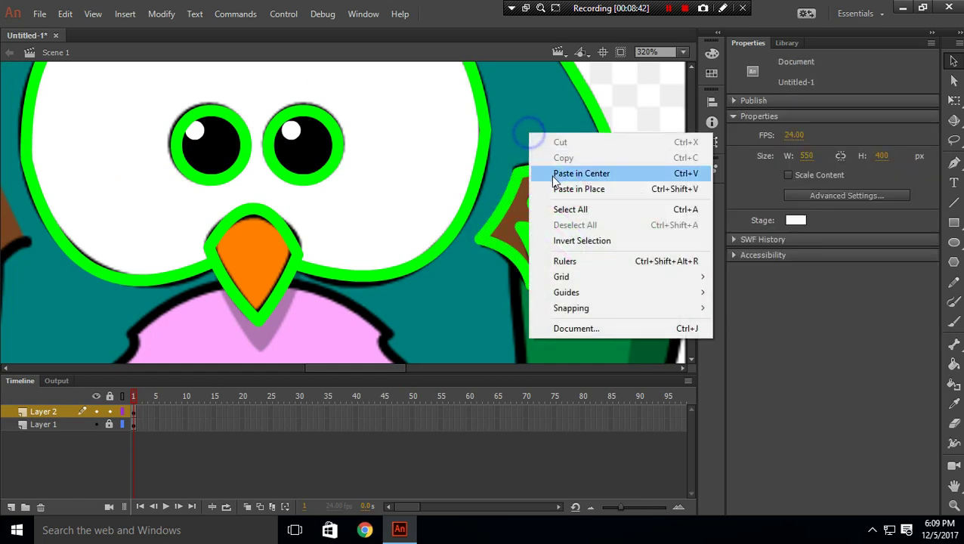
{"action": "left_click", "coordinate": [560, 173]}
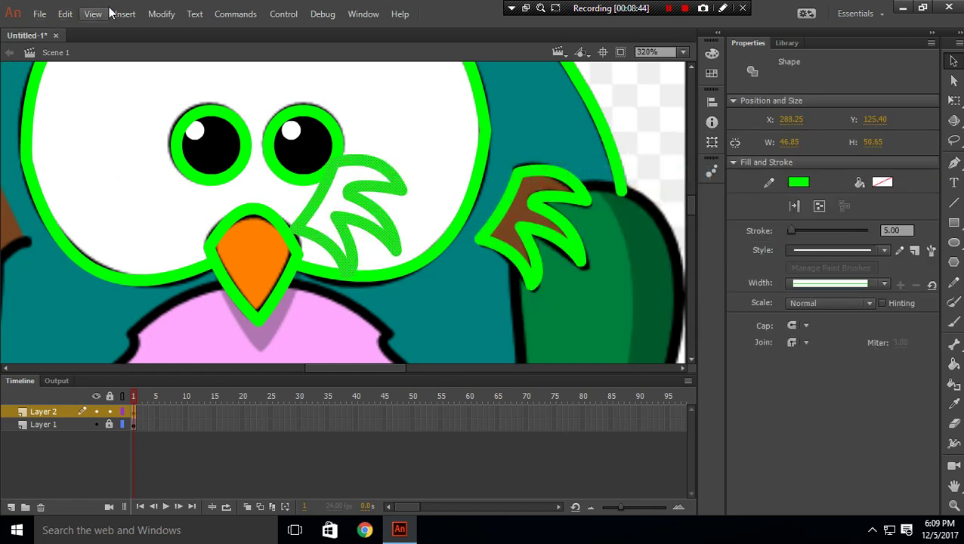
Flip the pasted feather outline horizontally and move it over the brown feathers on the left-hand wing.
{"action": "left_click", "coordinate": [161, 14]}
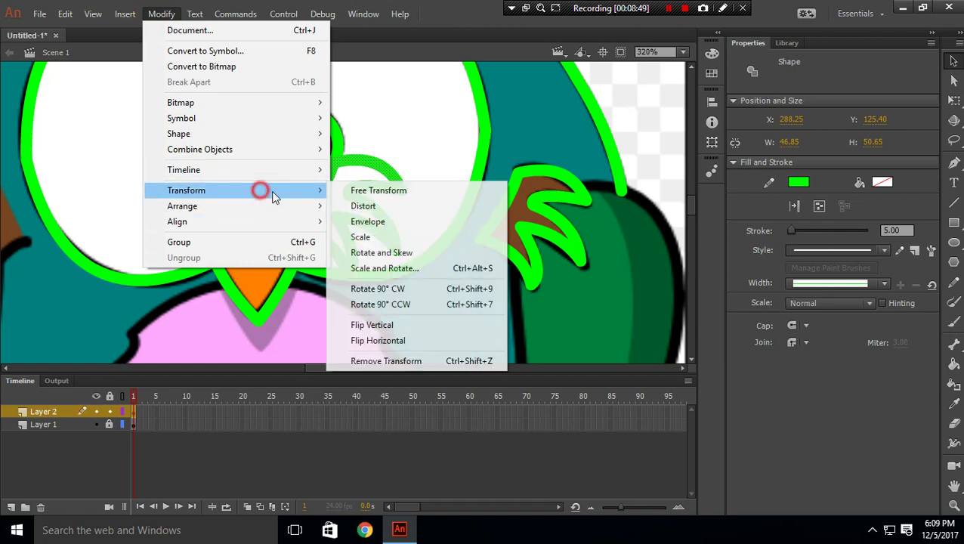
{"action": "left_click", "coordinate": [406, 341]}
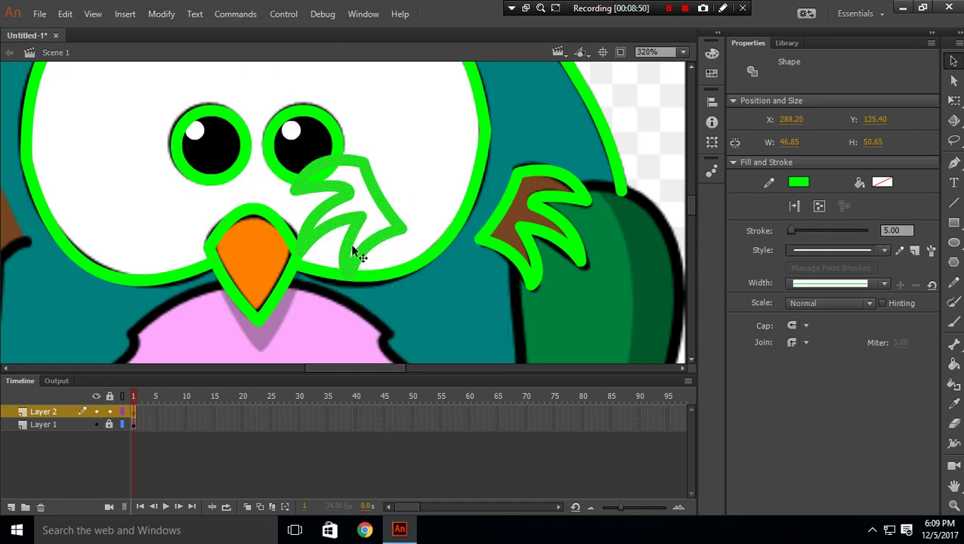
{"action": "left_click_drag", "start_coordinate": [349, 368], "coordinate": [319, 371]}
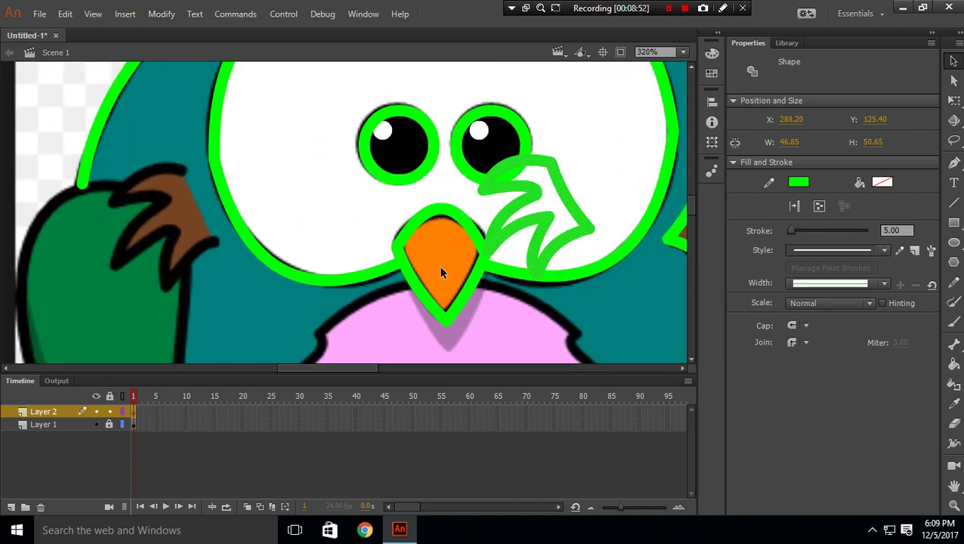
{"action": "left_click_drag", "start_coordinate": [514, 191], "coordinate": [146, 201]}
{"action": "scroll", "coordinate": [92, 155], "scroll_direction": "up", "scroll_amount": 3}
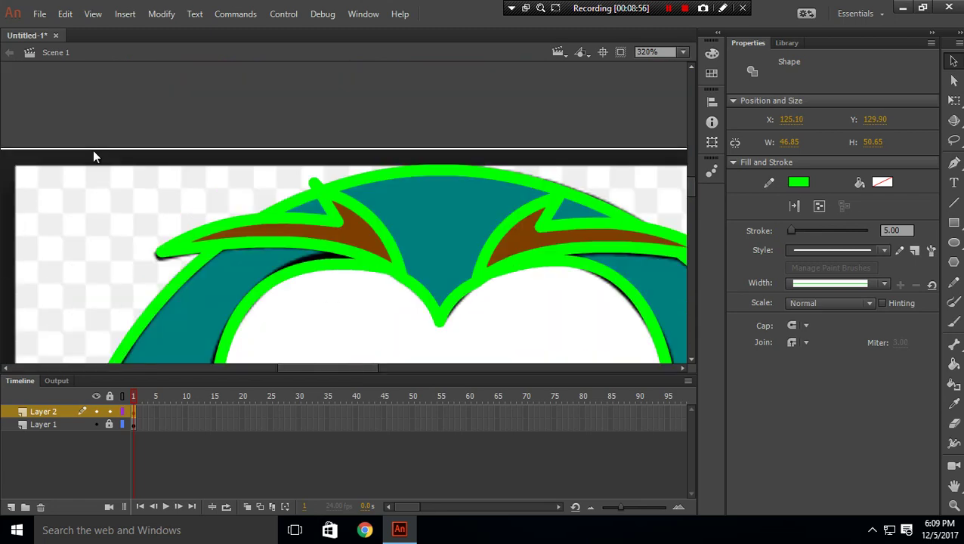
{"action": "left_click", "coordinate": [245, 114]}
{"action": "scroll", "coordinate": [216, 198], "scroll_direction": "down", "scroll_amount": 5}
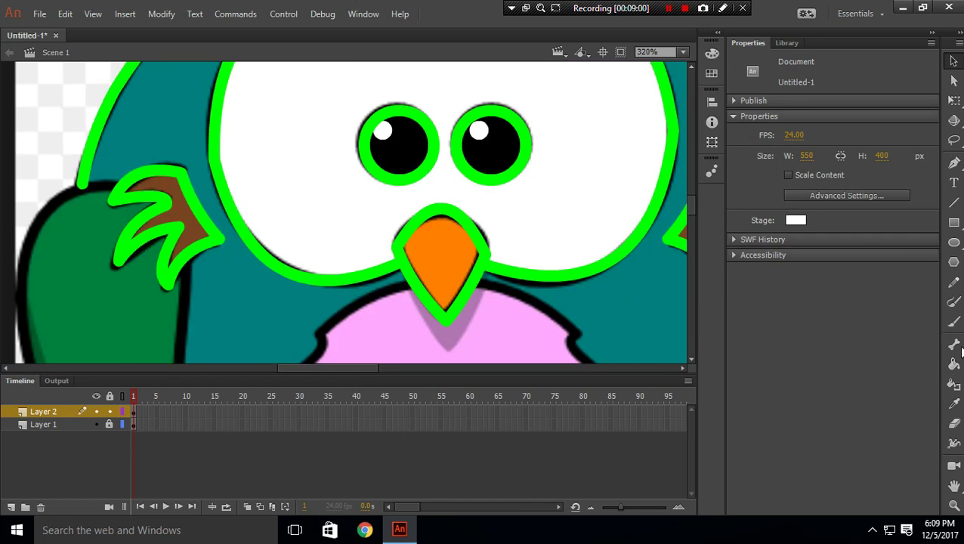
Fill the mirrored feather outline on the left-hand wing with the brown sampled from the image.
{"action": "left_click", "coordinate": [954, 364]}
{"action": "left_click", "coordinate": [882, 120]}
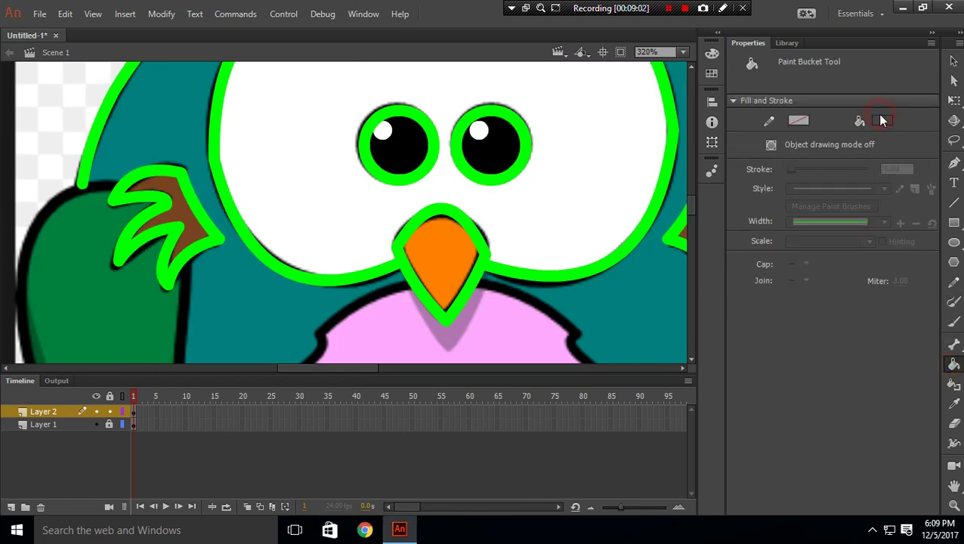
{"action": "left_click", "coordinate": [193, 220]}
Delete the inner closing line from the feather shapes on both the right-hand and left-hand wings.
{"action": "left_click_drag", "start_coordinate": [330, 368], "coordinate": [373, 368]}
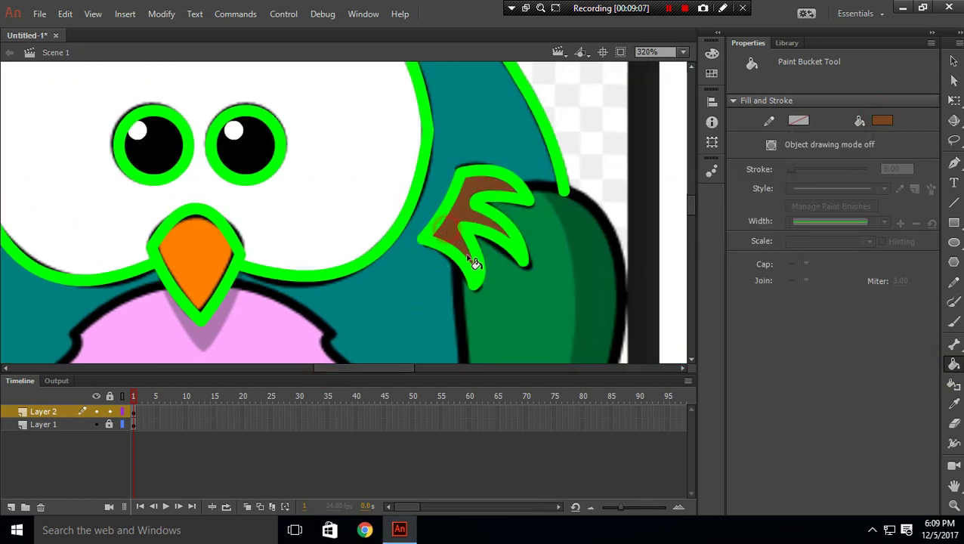
{"action": "left_click", "coordinate": [953, 62]}
{"action": "left_click", "coordinate": [455, 205]}
{"action": "left_click", "coordinate": [447, 204]}
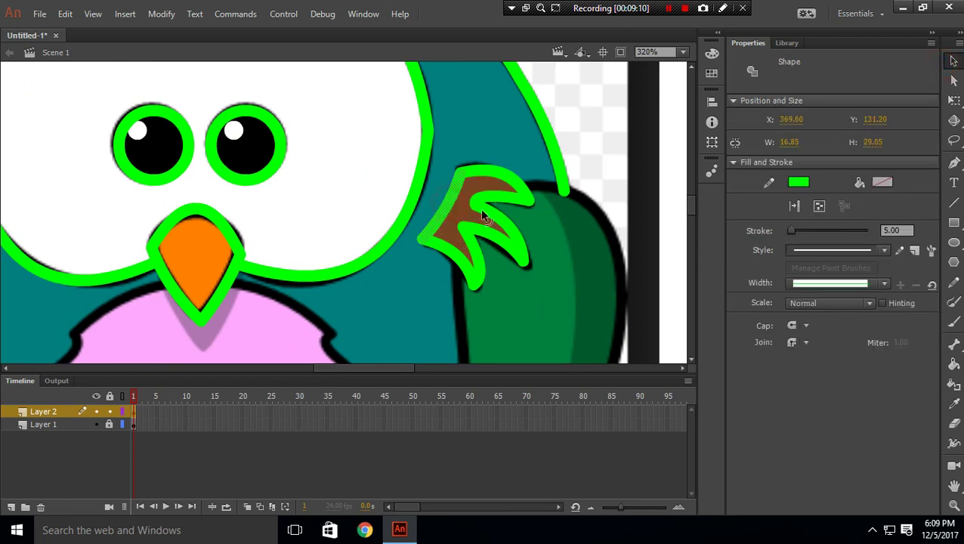
{"action": "key", "text": "Delete"}
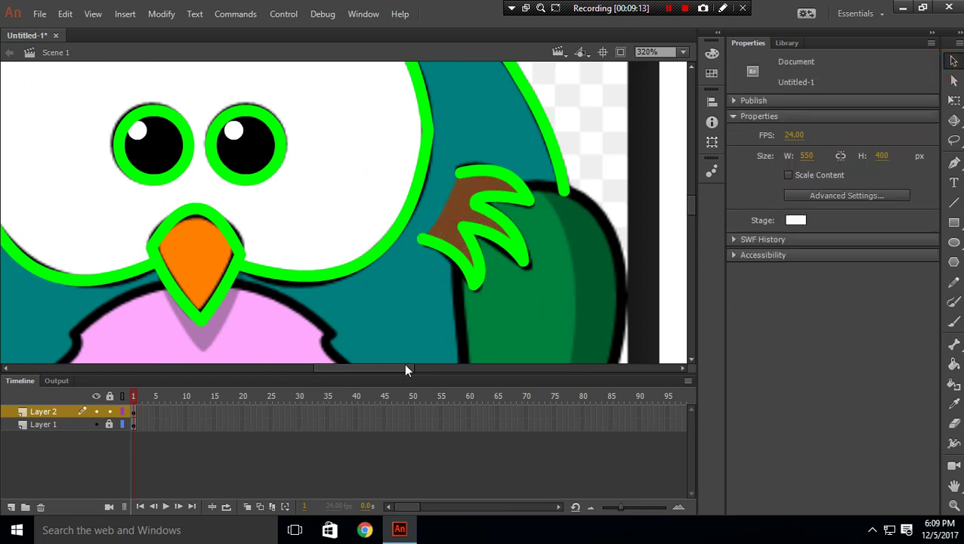
{"action": "left_click_drag", "start_coordinate": [405, 369], "coordinate": [351, 368]}
{"action": "left_click", "coordinate": [321, 221]}
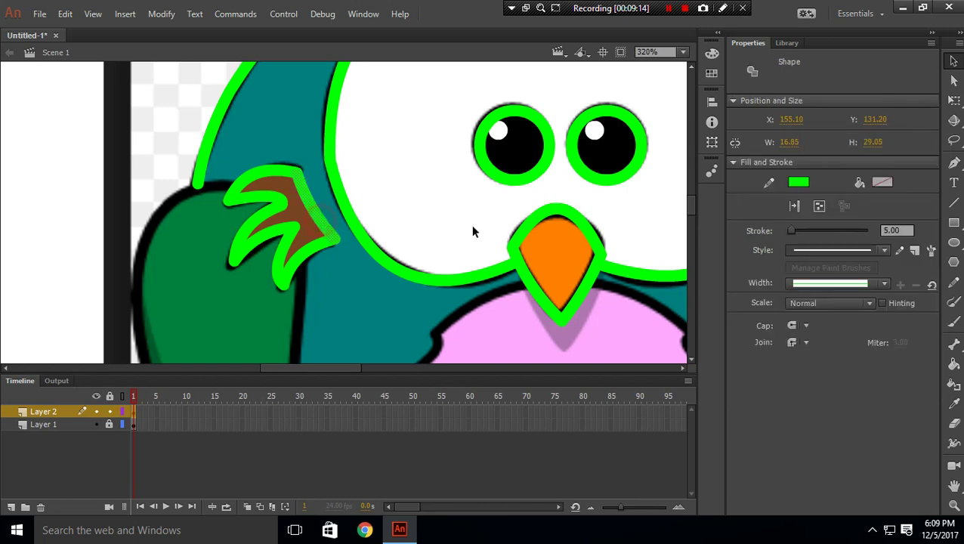
{"action": "left_click", "coordinate": [471, 226]}
{"action": "scroll", "coordinate": [458, 228], "scroll_direction": "down", "scroll_amount": 3}
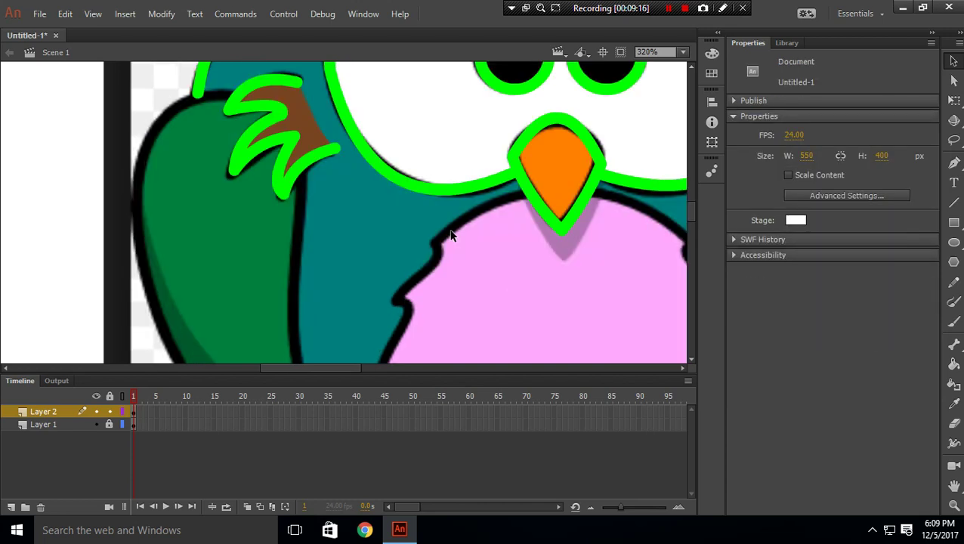
{"action": "scroll", "coordinate": [451, 236], "scroll_direction": "up", "scroll_amount": 3}
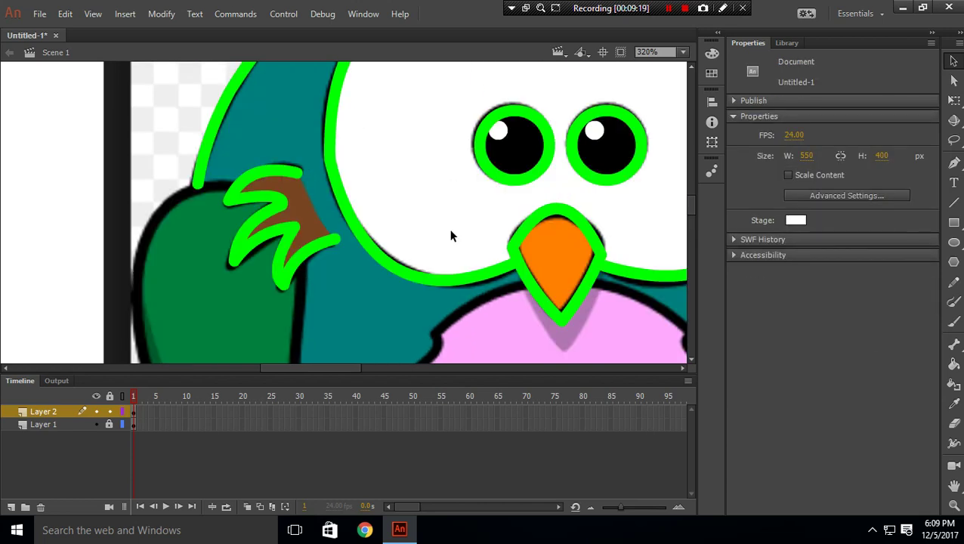
{"action": "scroll", "coordinate": [452, 236], "scroll_direction": "down", "scroll_amount": 7}
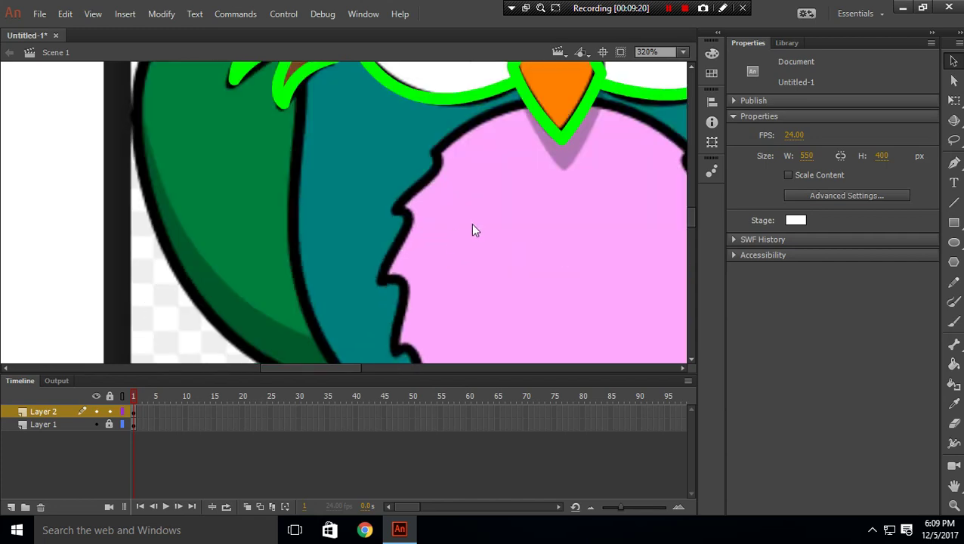
{"action": "scroll", "coordinate": [471, 228], "scroll_direction": "up", "scroll_amount": 4}
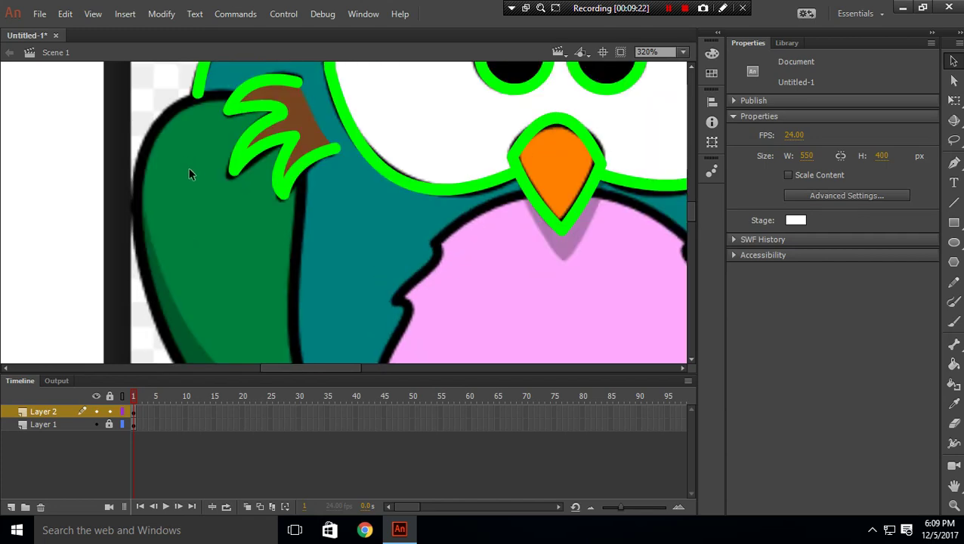
{"action": "scroll", "coordinate": [191, 172], "scroll_direction": "up", "scroll_amount": 3}
{"action": "scroll", "coordinate": [566, 230], "scroll_direction": "down", "scroll_amount": 6}
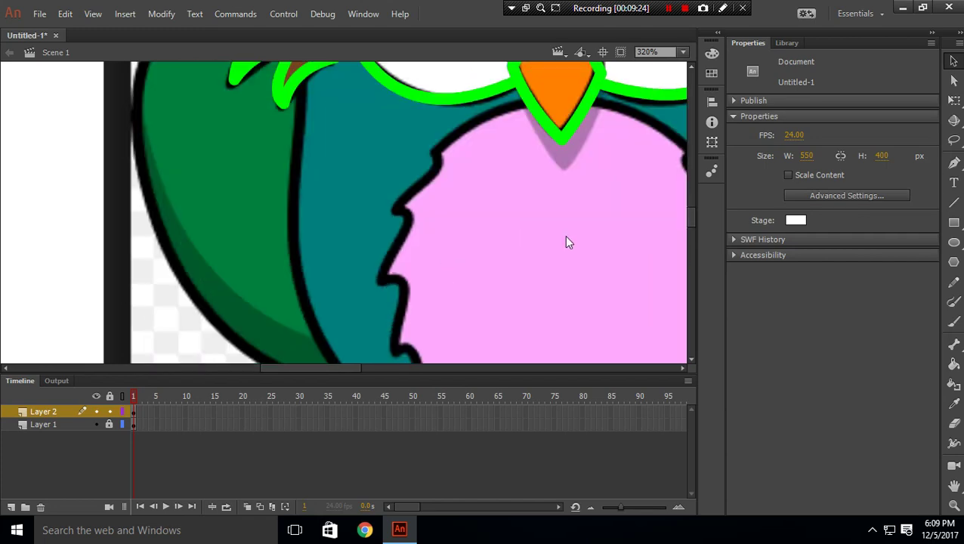
{"action": "scroll", "coordinate": [564, 234], "scroll_direction": "up", "scroll_amount": 4}
{"action": "scroll", "coordinate": [588, 232], "scroll_direction": "up", "scroll_amount": 9}
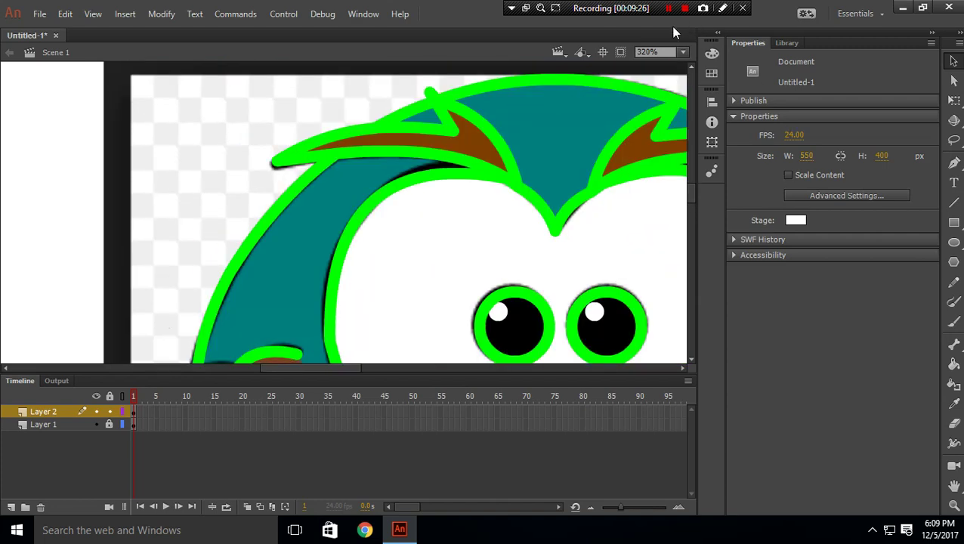
Set the stage view to 100% and fill the owl's traced face with white sampled from the image.
{"action": "left_click", "coordinate": [688, 51]}
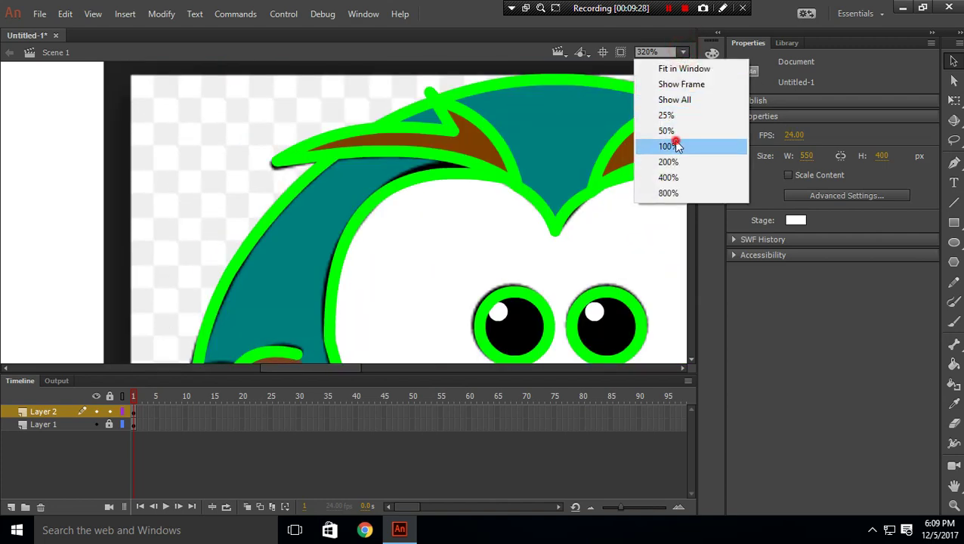
{"action": "left_click", "coordinate": [673, 146]}
{"action": "scroll", "coordinate": [421, 157], "scroll_direction": "down", "scroll_amount": 3}
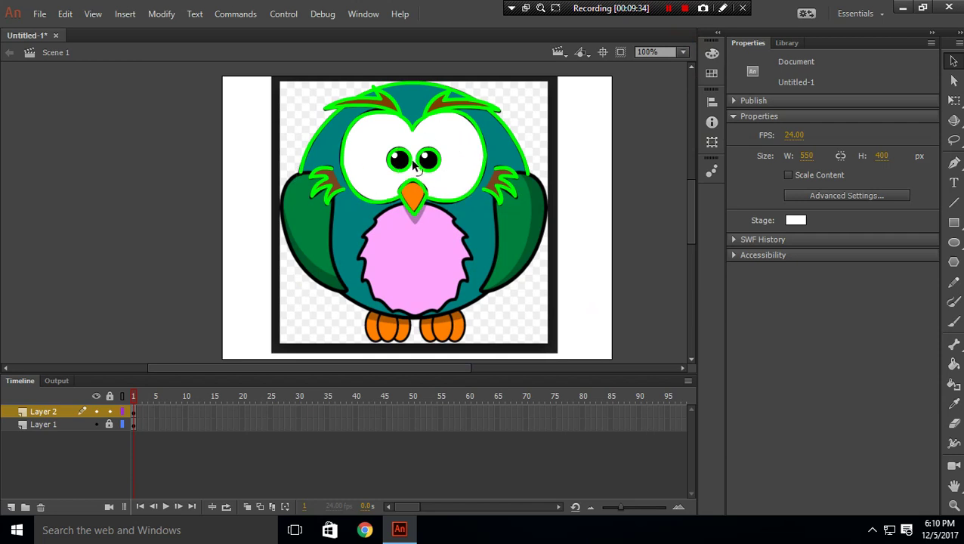
{"action": "left_click", "coordinate": [954, 365]}
{"action": "left_click", "coordinate": [890, 121]}
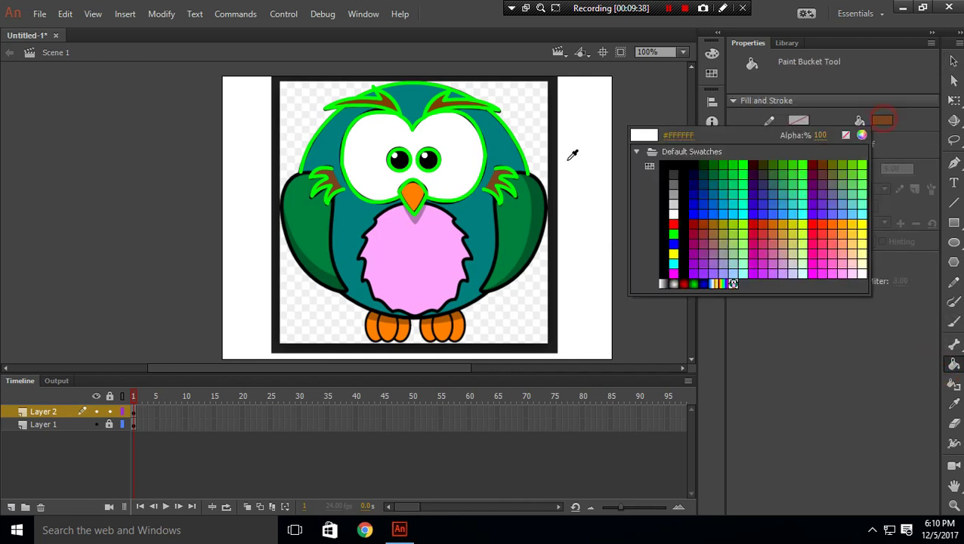
{"action": "left_click", "coordinate": [471, 152]}
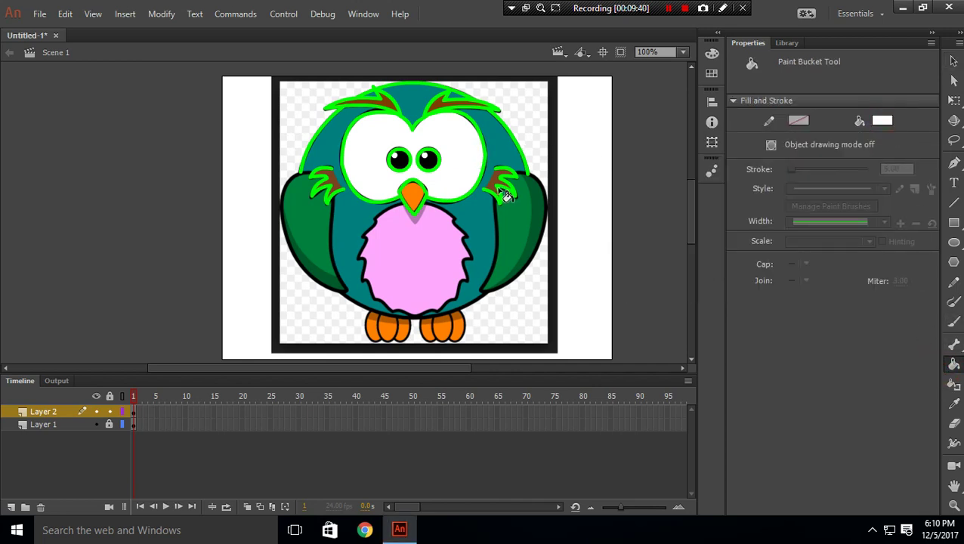
{"action": "left_click", "coordinate": [464, 156]}
{"action": "left_click", "coordinate": [451, 139]}
{"action": "left_click", "coordinate": [452, 139]}
Draw connected straight green lines around the left-hand wing, from the head outline to the wing tip and up to the feathers.
{"action": "left_click", "coordinate": [954, 202]}
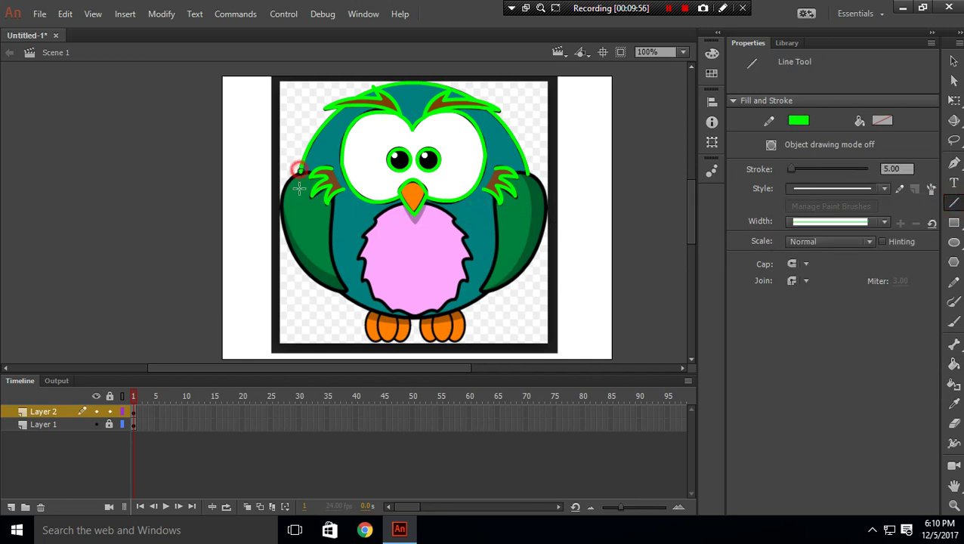
{"action": "left_click_drag", "start_coordinate": [300, 173], "coordinate": [300, 257]}
{"action": "left_click", "coordinate": [954, 505]}
{"action": "left_click", "coordinate": [269, 219]}
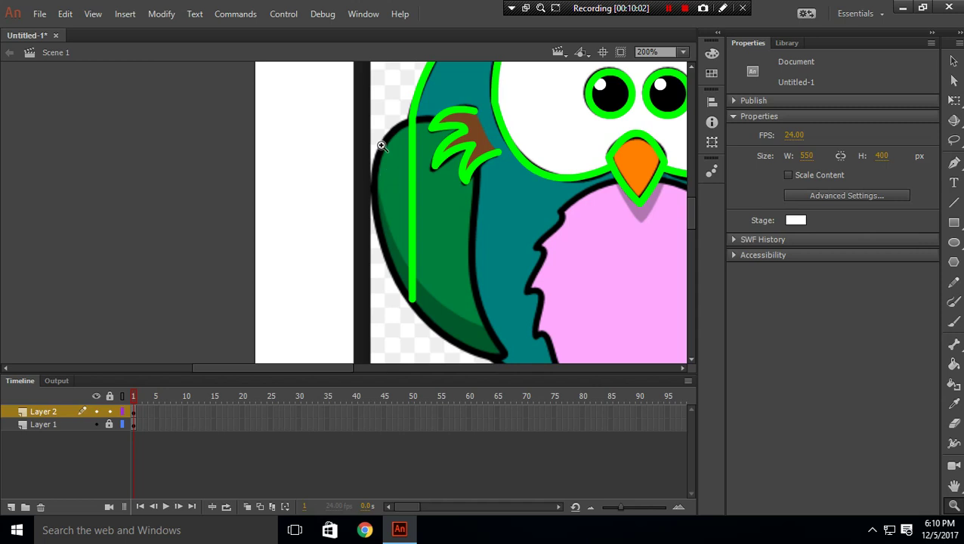
{"action": "scroll", "coordinate": [382, 145], "scroll_direction": "down", "scroll_amount": 3}
{"action": "scroll", "coordinate": [382, 146], "scroll_direction": "up", "scroll_amount": 3}
{"action": "left_click", "coordinate": [953, 203]}
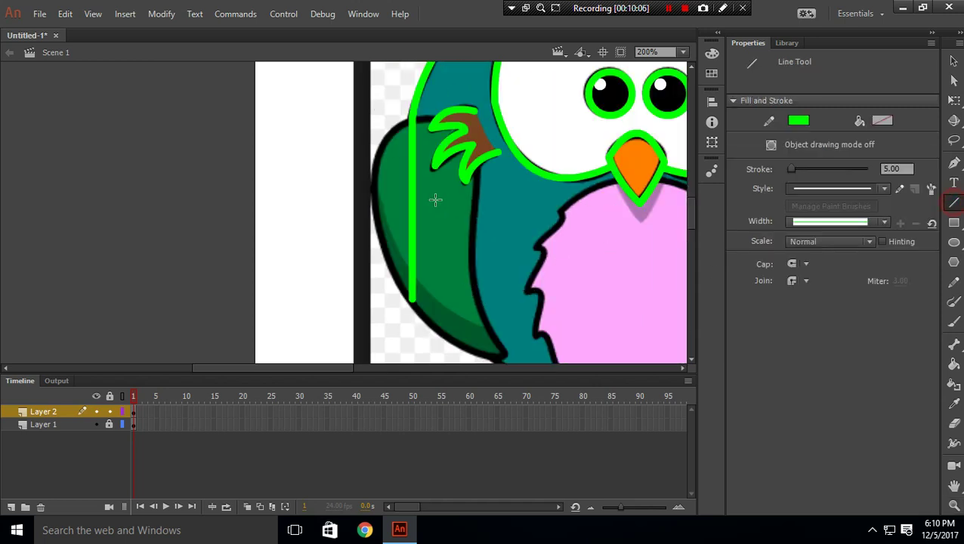
{"action": "scroll", "coordinate": [435, 204], "scroll_direction": "down", "scroll_amount": 3}
{"action": "mouse_move", "coordinate": [411, 211]}
{"action": "left_mouse_down"}
{"action": "mouse_move", "coordinate": [478, 259]}
{"action": "mouse_move", "coordinate": [498, 261]}
{"action": "mouse_move", "coordinate": [469, 184]}
{"action": "left_mouse_up"}
{"action": "left_click_drag", "start_coordinate": [484, 165], "coordinate": [473, 161]}
{"action": "left_click_drag", "start_coordinate": [473, 161], "coordinate": [482, 71]}
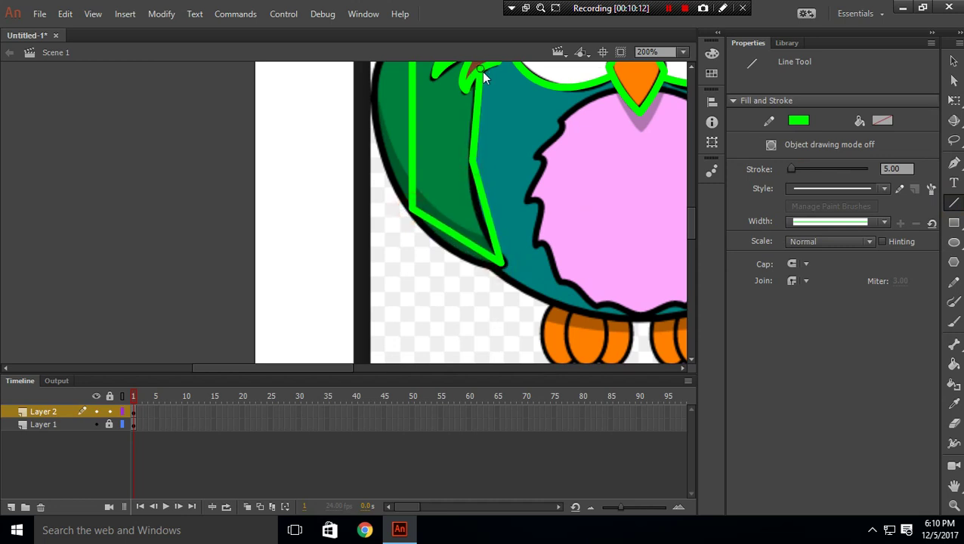
Bend the straight lines of the left-hand wing outline to follow the wing's curved edges.
{"action": "left_click", "coordinate": [954, 61]}
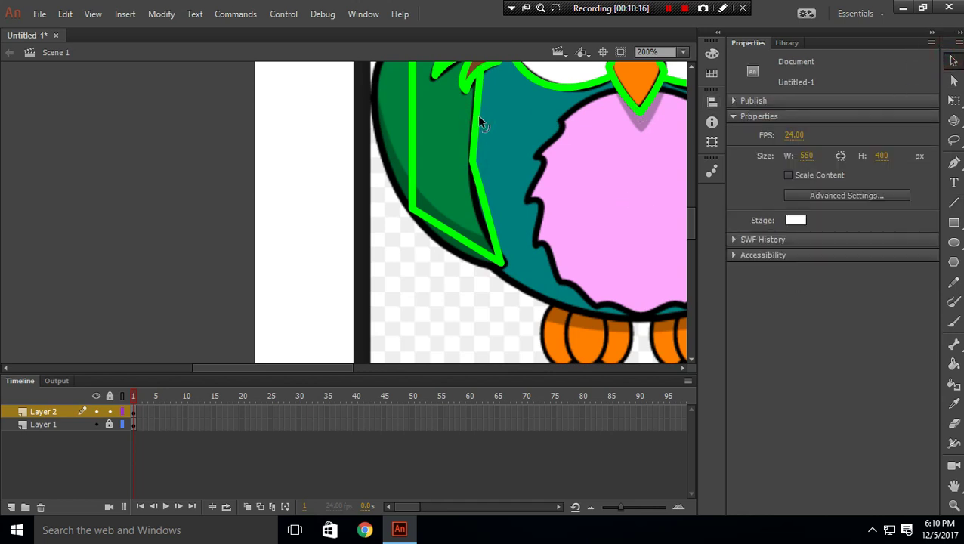
{"action": "left_click_drag", "start_coordinate": [479, 117], "coordinate": [477, 117]}
{"action": "left_click_drag", "start_coordinate": [491, 223], "coordinate": [461, 256]}
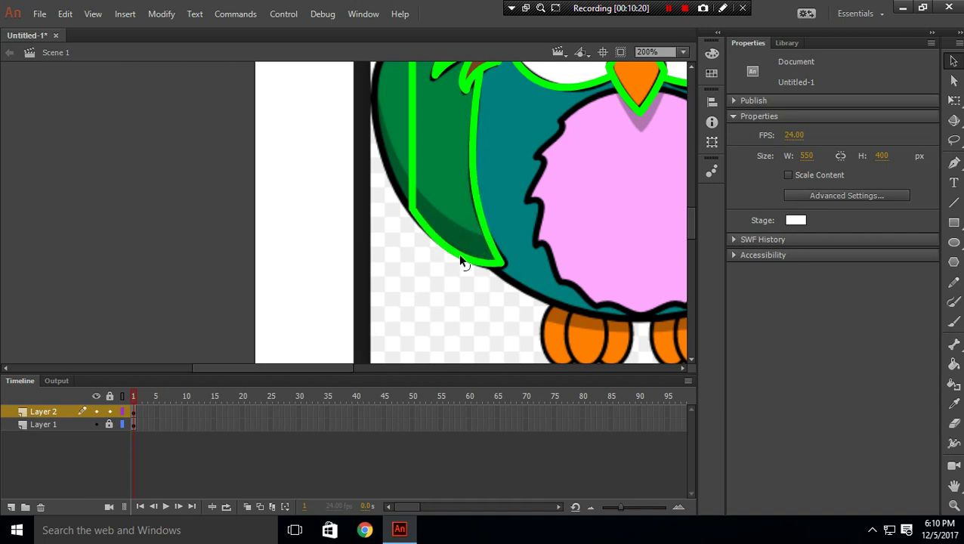
{"action": "scroll", "coordinate": [444, 221], "scroll_direction": "up", "scroll_amount": 3}
{"action": "left_click_drag", "start_coordinate": [416, 220], "coordinate": [372, 192]}
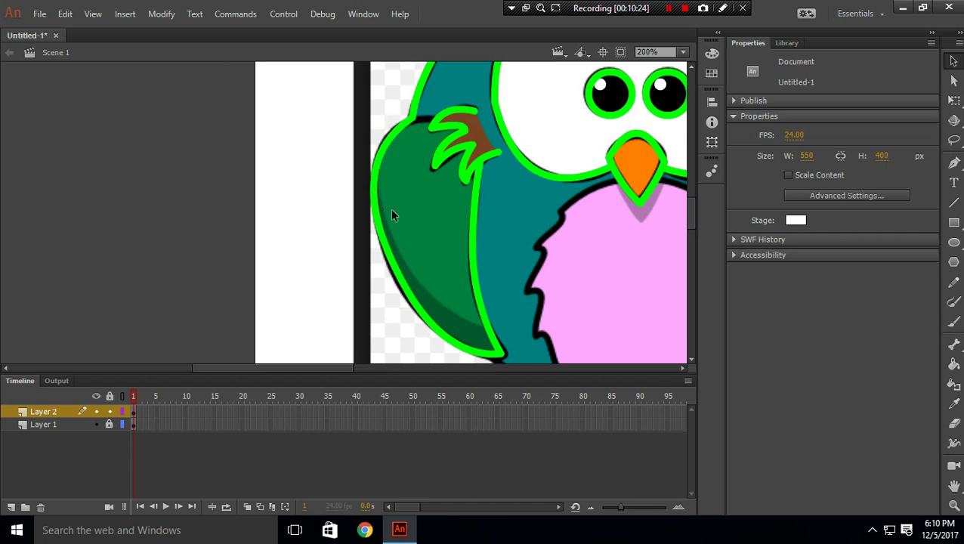
Draw four straight green lines over the toe edges of the owl's left-hand foot.
{"action": "scroll", "coordinate": [436, 199], "scroll_direction": "down", "scroll_amount": 3}
{"action": "left_click_drag", "start_coordinate": [334, 368], "coordinate": [381, 368]}
{"action": "scroll", "coordinate": [359, 275], "scroll_direction": "down", "scroll_amount": 3}
{"action": "scroll", "coordinate": [360, 280], "scroll_direction": "up", "scroll_amount": 3}
{"action": "scroll", "coordinate": [350, 281], "scroll_direction": "up", "scroll_amount": 3}
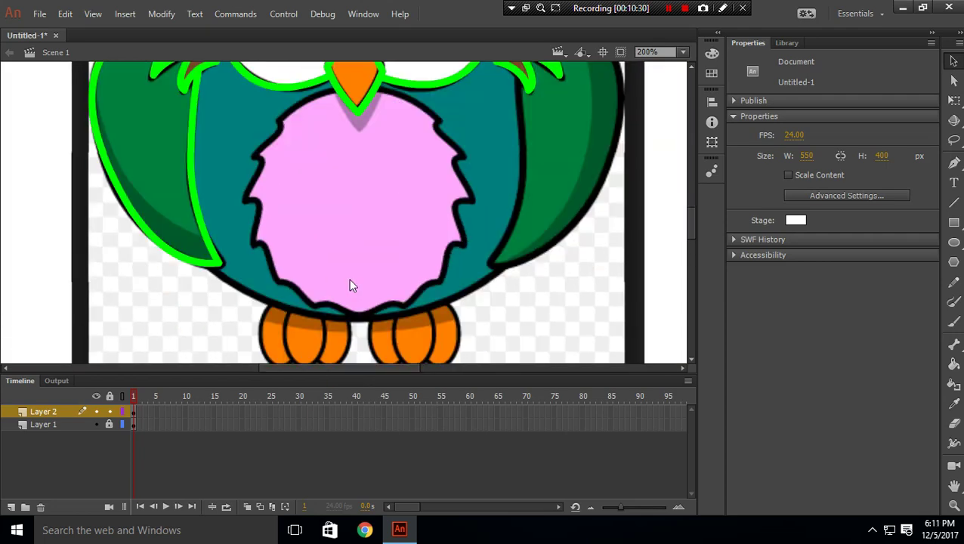
{"action": "scroll", "coordinate": [357, 299], "scroll_direction": "down", "scroll_amount": 3}
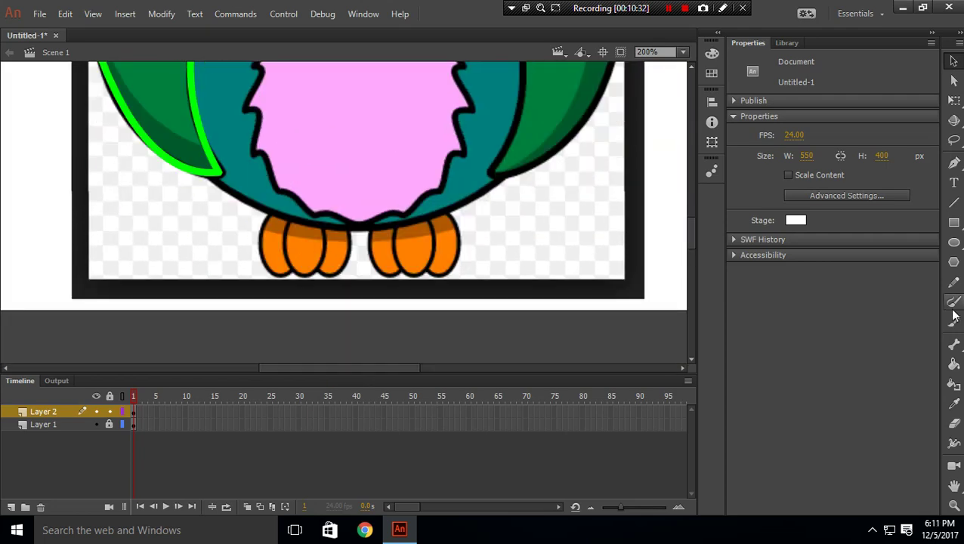
{"action": "left_click", "coordinate": [954, 202]}
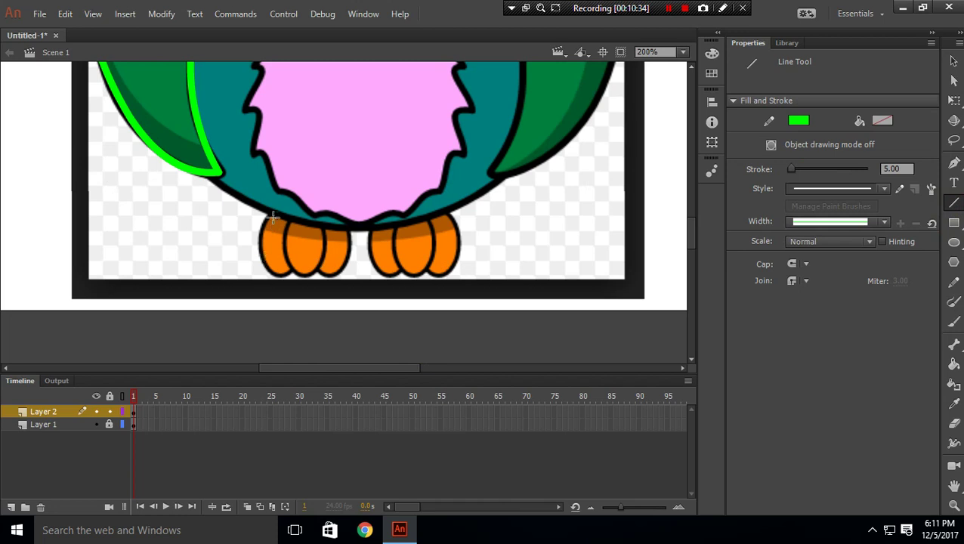
{"action": "left_click_drag", "start_coordinate": [273, 217], "coordinate": [280, 275]}
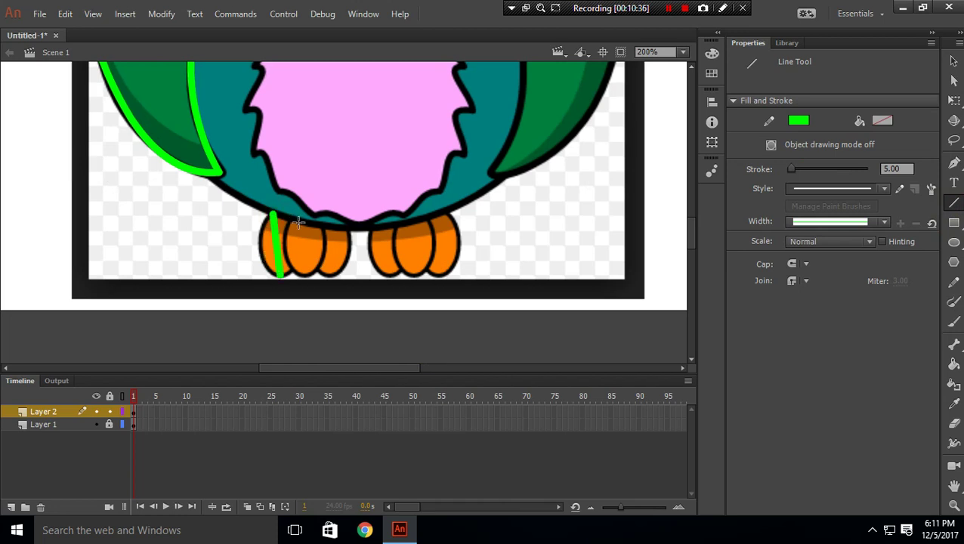
{"action": "left_click_drag", "start_coordinate": [293, 219], "coordinate": [302, 277]}
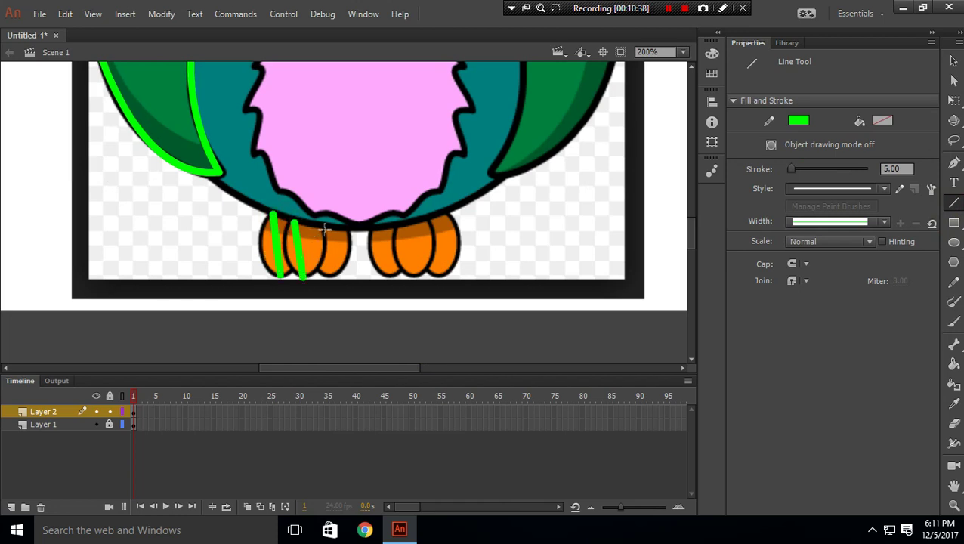
{"action": "left_click_drag", "start_coordinate": [322, 230], "coordinate": [304, 275]}
{"action": "left_click_drag", "start_coordinate": [348, 231], "coordinate": [322, 266]}
Curve the toe lines to match the left-hand foot and close their upper ends with a line along the body's edge.
{"action": "left_click", "coordinate": [953, 61]}
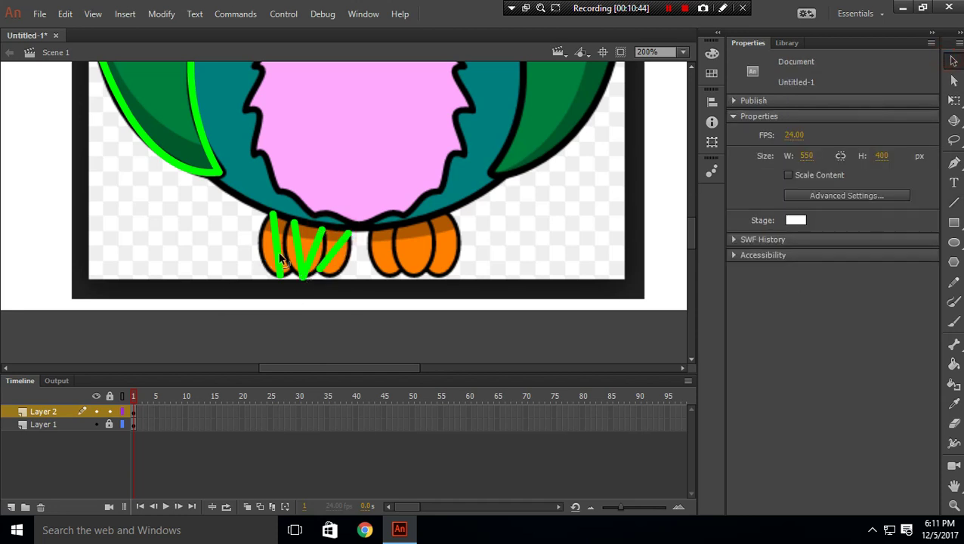
{"action": "left_click_drag", "start_coordinate": [277, 253], "coordinate": [334, 273]}
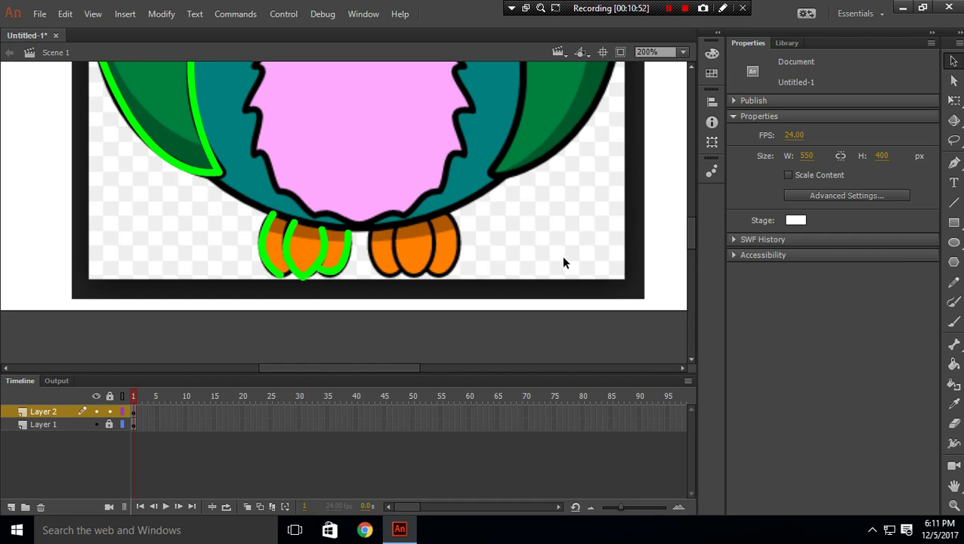
{"action": "left_click", "coordinate": [953, 202]}
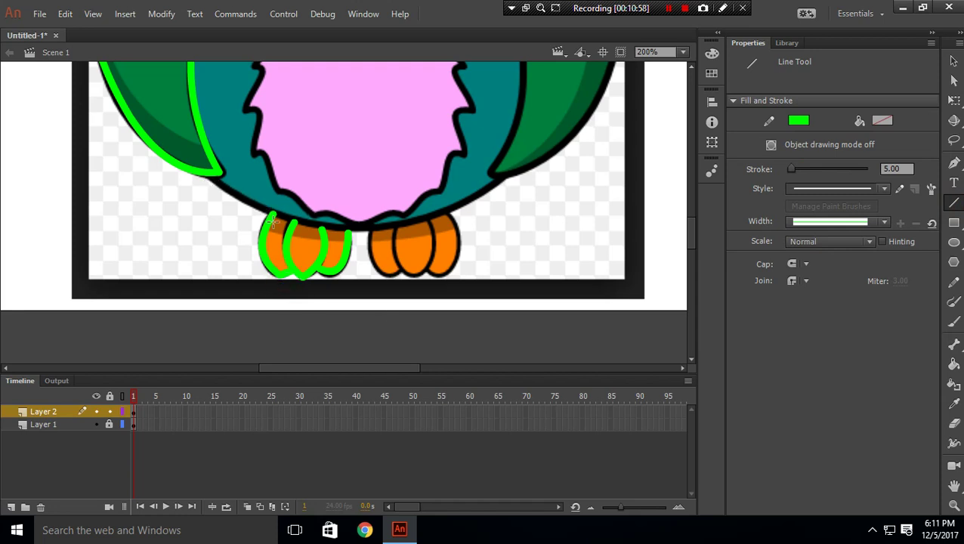
{"action": "left_click_drag", "start_coordinate": [272, 215], "coordinate": [351, 226]}
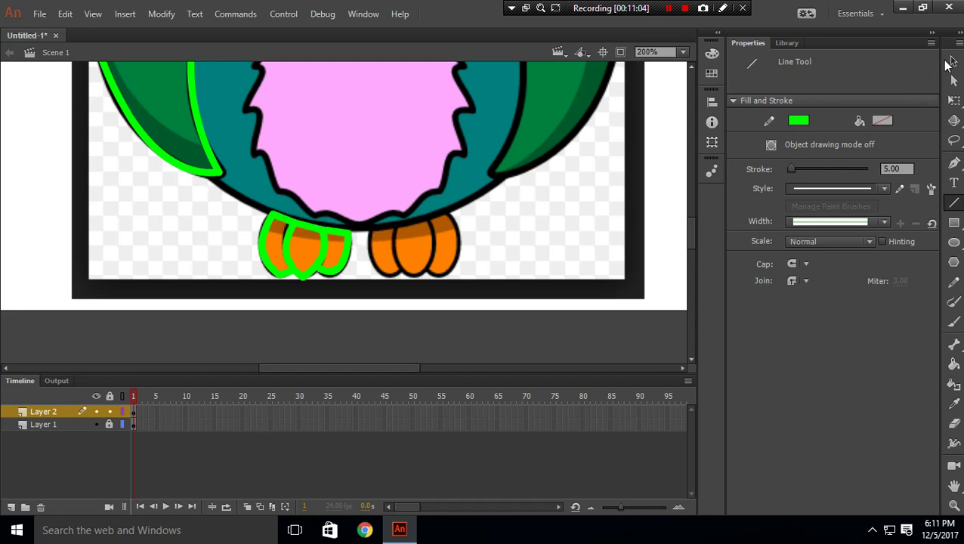
Copy the traced outline of the left-hand foot and paste it in the center.
{"action": "left_click", "coordinate": [953, 62]}
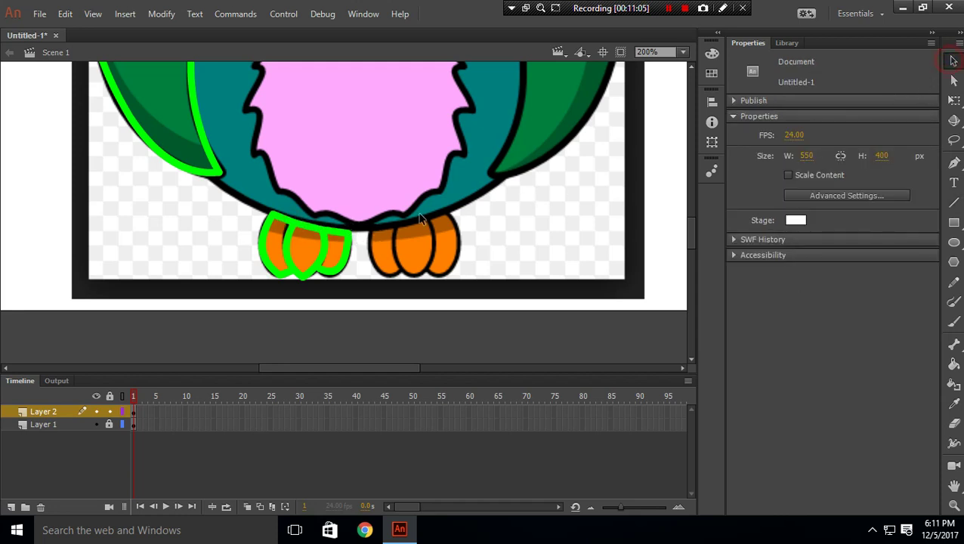
{"action": "right_click", "coordinate": [312, 230]}
{"action": "left_click", "coordinate": [338, 223]}
{"action": "right_click", "coordinate": [379, 129]}
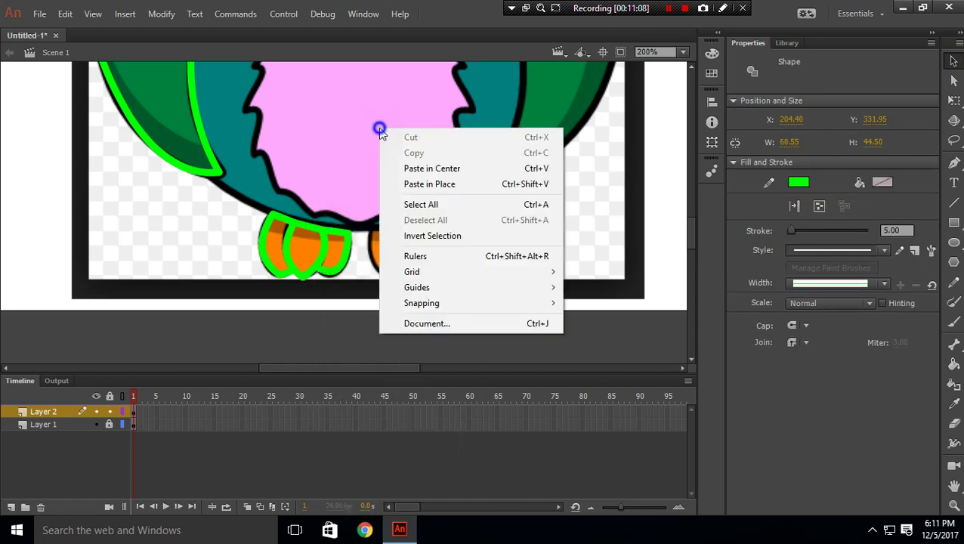
{"action": "left_click", "coordinate": [406, 168]}
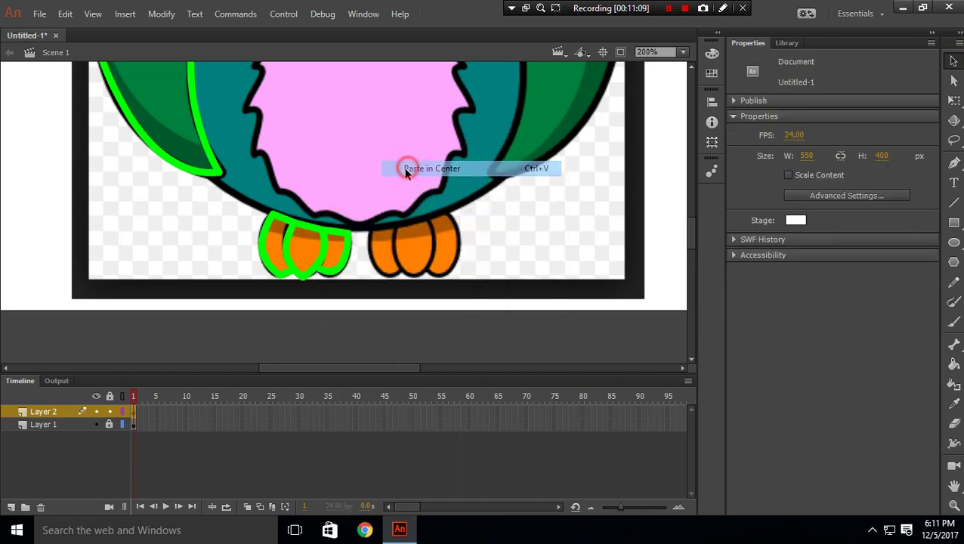
Flip the pasted foot outline horizontally and place it over the owl's right-hand foot.
{"action": "left_click", "coordinate": [161, 14]}
{"action": "mouse_move", "coordinate": [197, 190]}
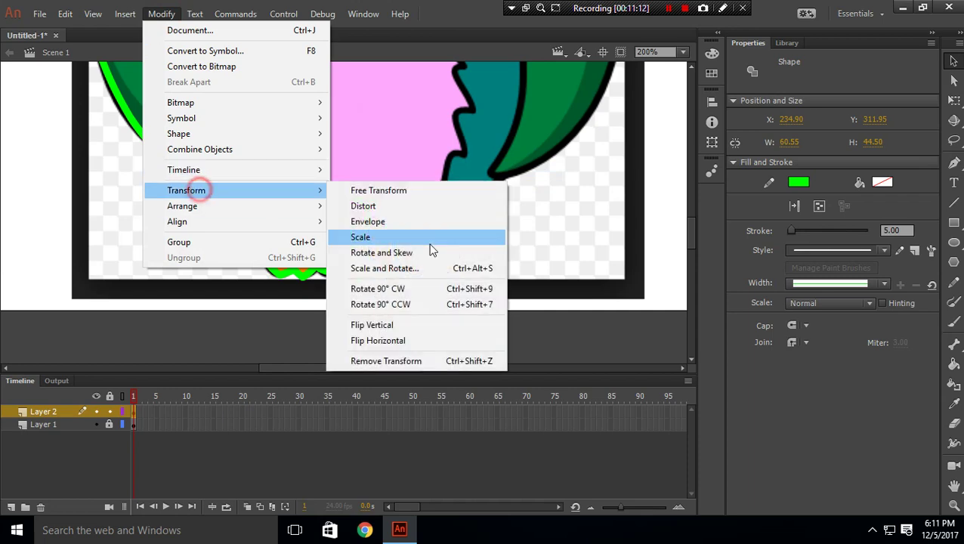
{"action": "left_click", "coordinate": [397, 342]}
{"action": "left_click_drag", "start_coordinate": [378, 205], "coordinate": [436, 234]}
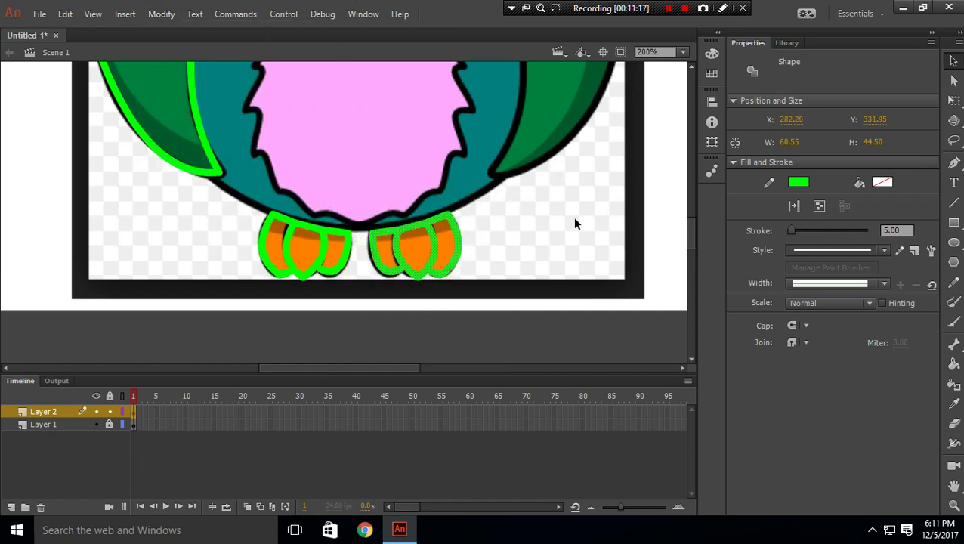
{"action": "left_click", "coordinate": [529, 216]}
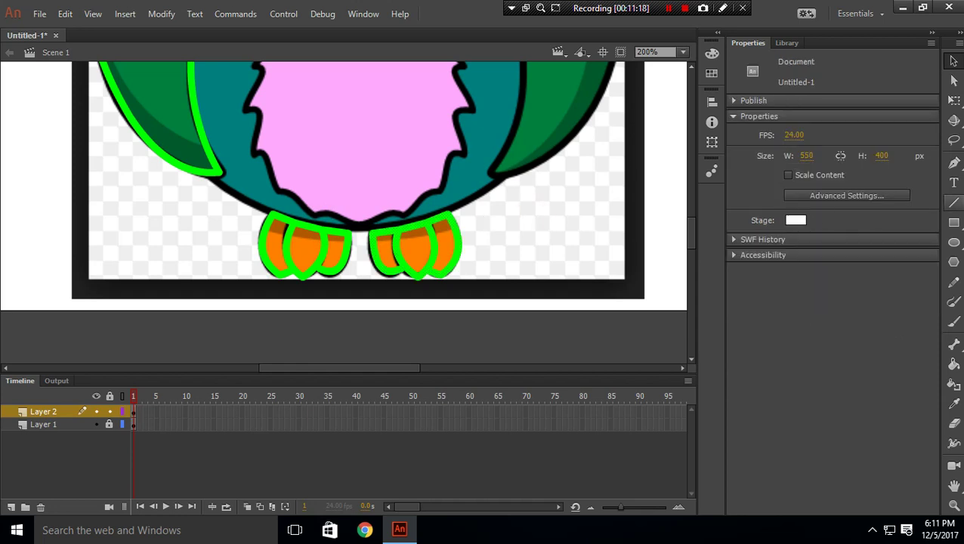
Connect the two feet and both wing tips with green lines, curving the outer ones along the body's lower edge.
{"action": "key", "text": "n"}
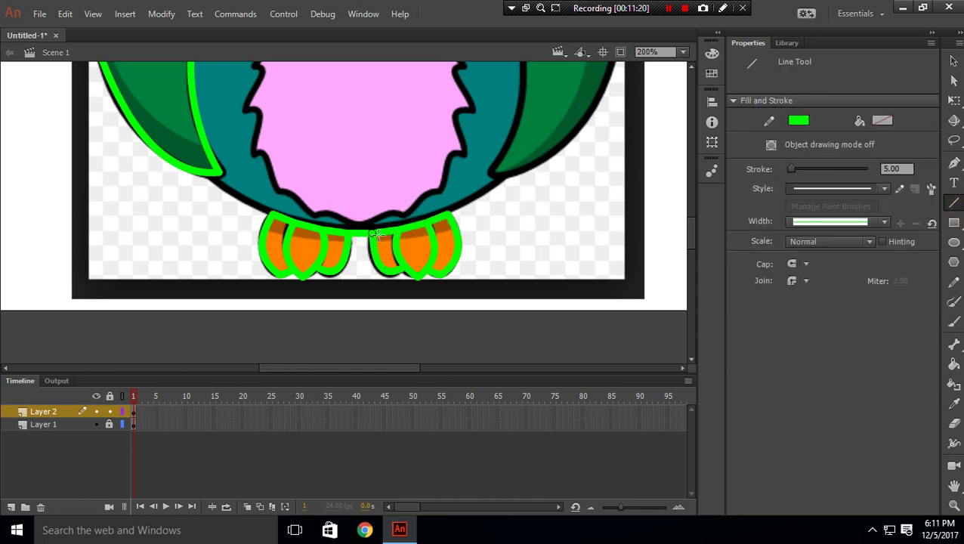
{"action": "left_click_drag", "start_coordinate": [447, 215], "coordinate": [503, 178]}
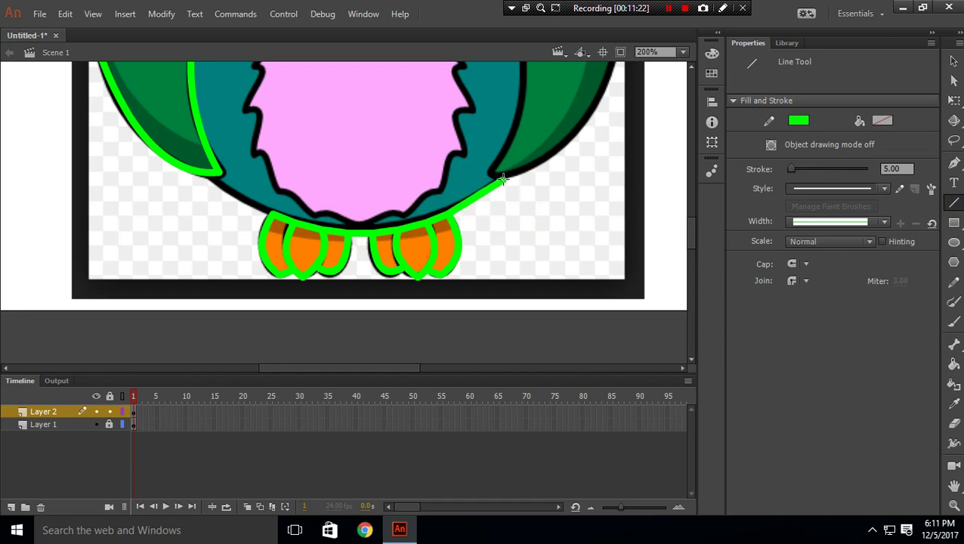
{"action": "mouse_move", "coordinate": [268, 215]}
{"action": "left_mouse_down"}
{"action": "mouse_move", "coordinate": [209, 181]}
{"action": "mouse_move", "coordinate": [213, 170]}
{"action": "left_mouse_up"}
{"action": "key", "text": "v"}
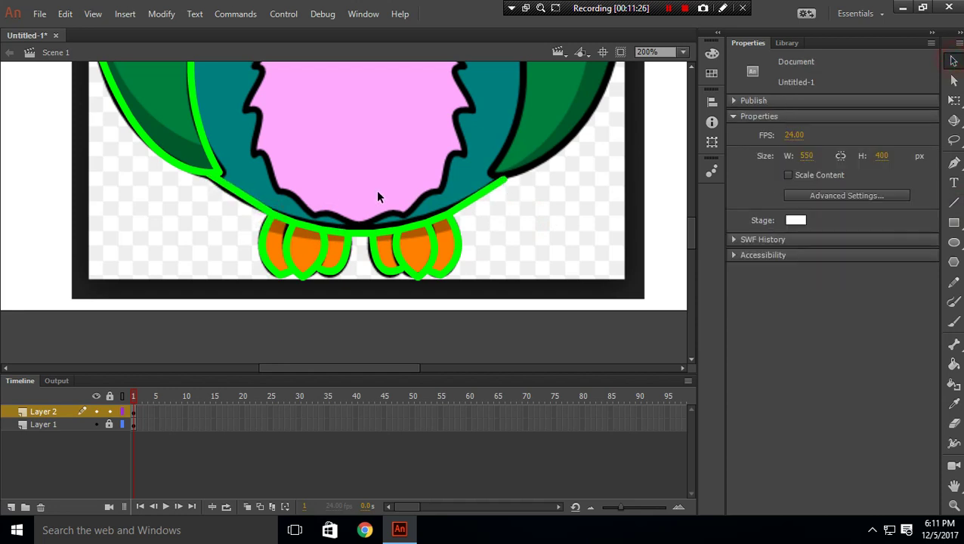
{"action": "left_click_drag", "start_coordinate": [248, 201], "coordinate": [245, 204]}
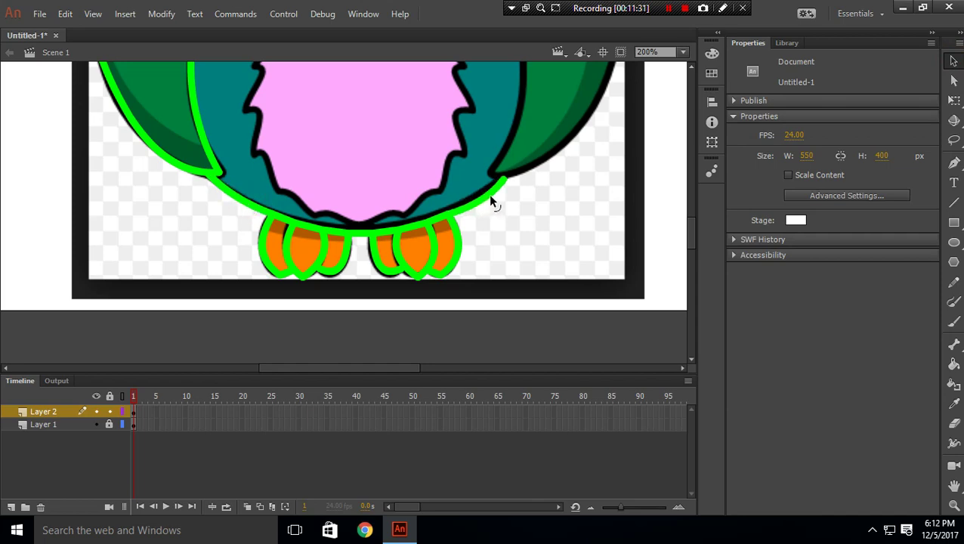
Close the left-hand wing outline up to its feathers and draw straight green lines around the right-hand wing.
{"action": "scroll", "coordinate": [529, 178], "scroll_direction": "up", "scroll_amount": 5}
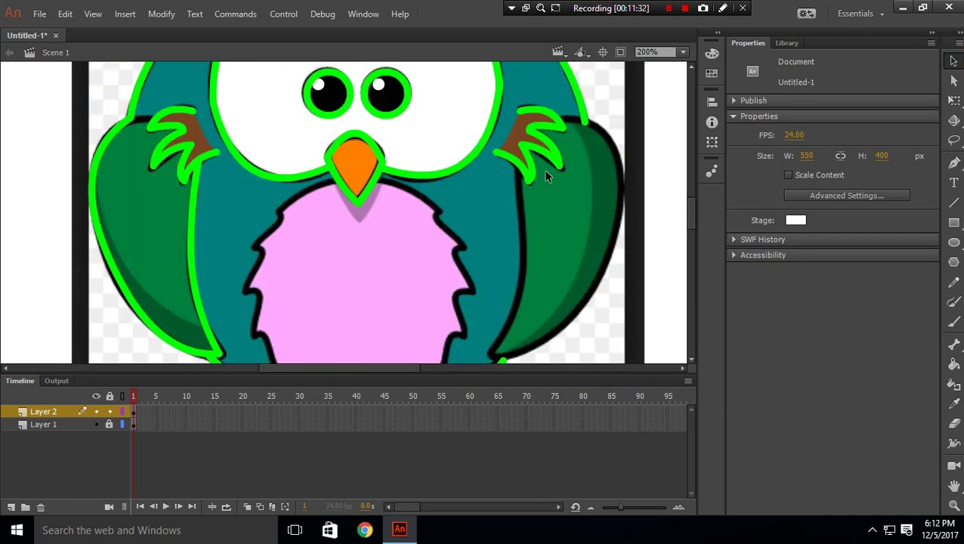
{"action": "left_click", "coordinate": [954, 202]}
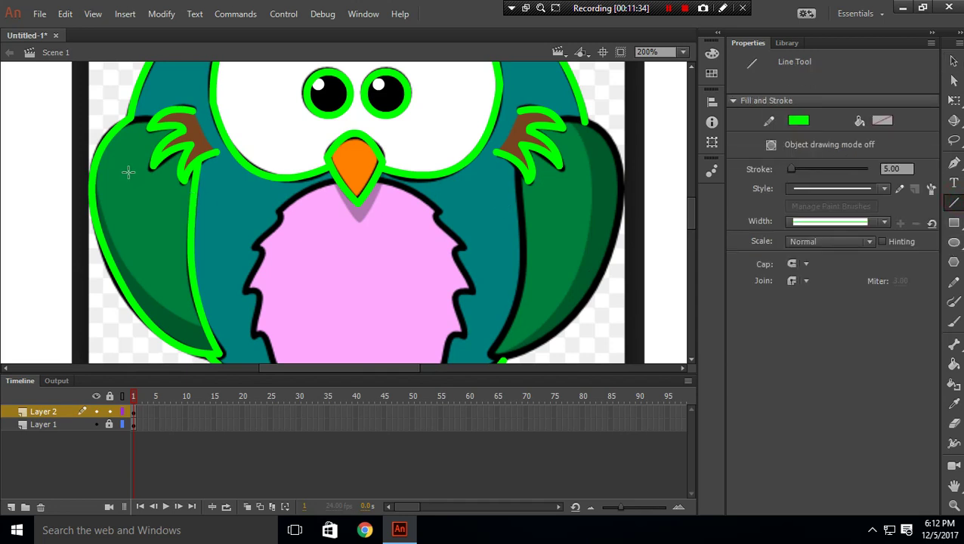
{"action": "left_click_drag", "start_coordinate": [130, 119], "coordinate": [160, 117]}
{"action": "mouse_move", "coordinate": [588, 125]}
{"action": "left_mouse_down"}
{"action": "mouse_move", "coordinate": [586, 252]}
{"action": "mouse_move", "coordinate": [603, 278]}
{"action": "mouse_move", "coordinate": [489, 354]}
{"action": "mouse_move", "coordinate": [525, 234]}
{"action": "mouse_move", "coordinate": [518, 164]}
{"action": "left_mouse_up"}
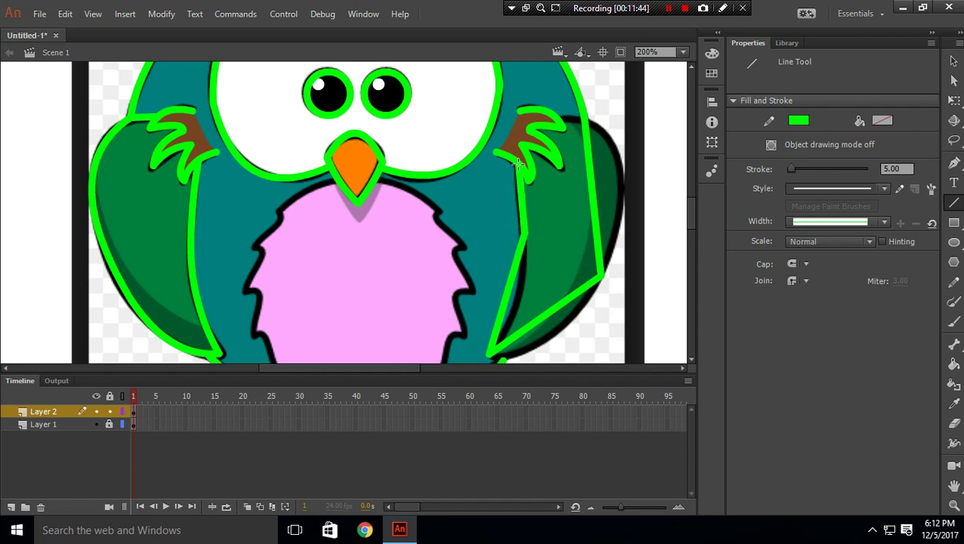
Bend the right-hand wing's outline lines to its curved edges and adjust the corner on its inner edge.
{"action": "key", "text": "v"}
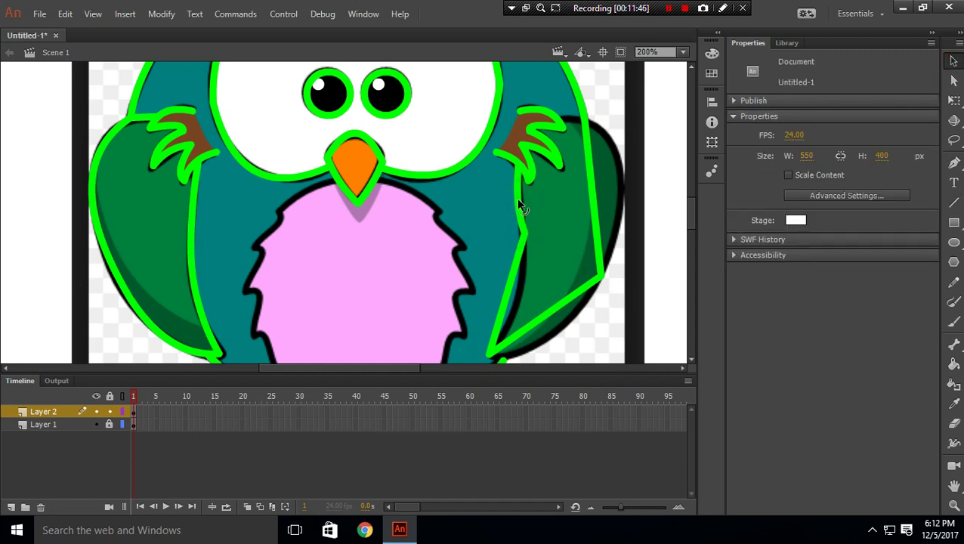
{"action": "left_click_drag", "start_coordinate": [589, 190], "coordinate": [626, 169]}
{"action": "scroll", "coordinate": [576, 246], "scroll_direction": "down", "scroll_amount": 2}
{"action": "left_click_drag", "start_coordinate": [550, 223], "coordinate": [554, 241]}
{"action": "left_click", "coordinate": [554, 241]}
{"action": "left_click", "coordinate": [544, 291]}
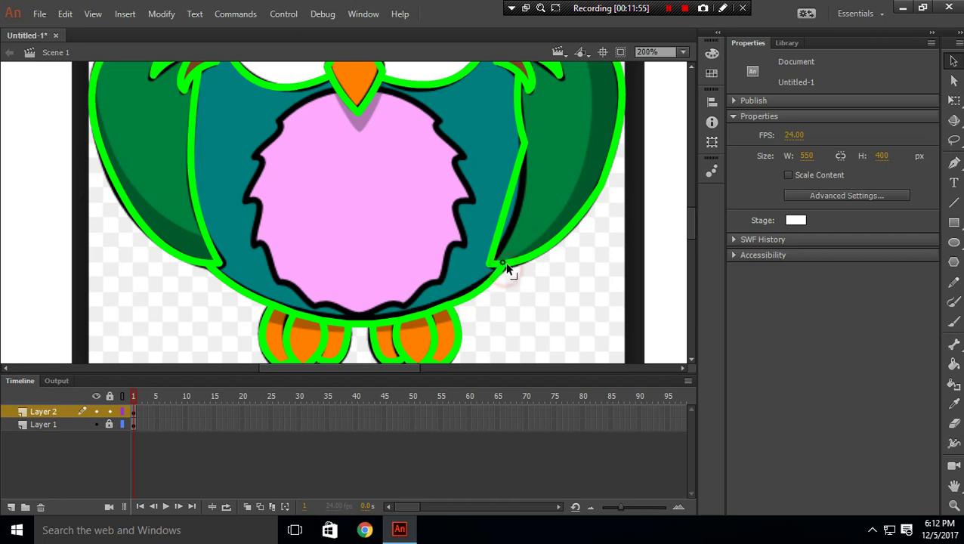
{"action": "mouse_move", "coordinate": [506, 213]}
{"action": "left_mouse_down"}
{"action": "mouse_move", "coordinate": [518, 223]}
{"action": "mouse_move", "coordinate": [521, 203]}
{"action": "left_mouse_up"}
{"action": "scroll", "coordinate": [539, 213], "scroll_direction": "up", "scroll_amount": 2}
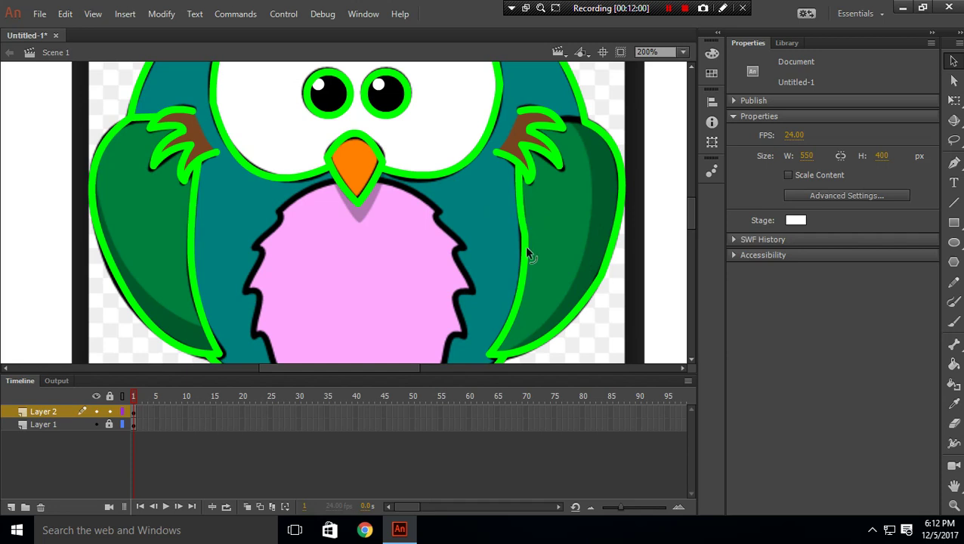
{"action": "left_click_drag", "start_coordinate": [525, 247], "coordinate": [528, 239]}
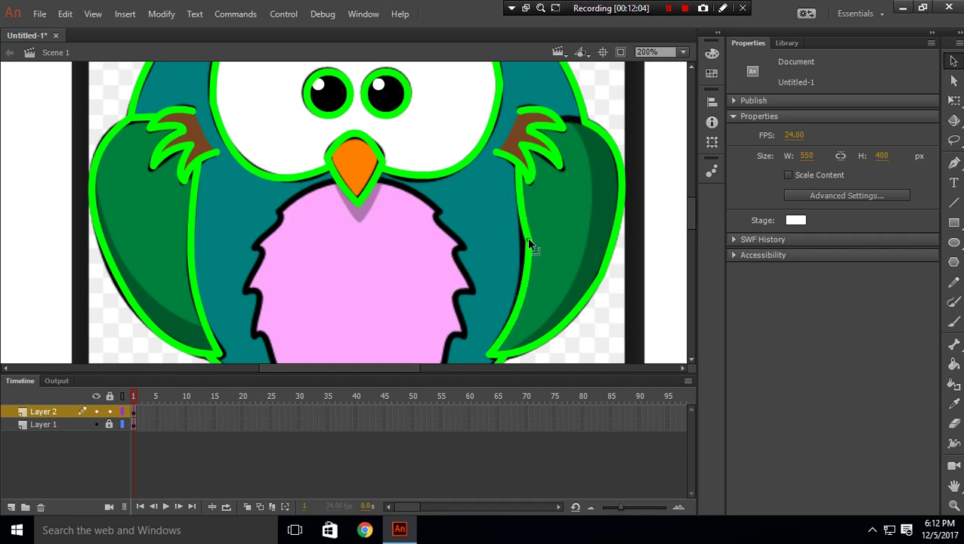
{"action": "scroll", "coordinate": [528, 257], "scroll_direction": "down", "scroll_amount": 2}
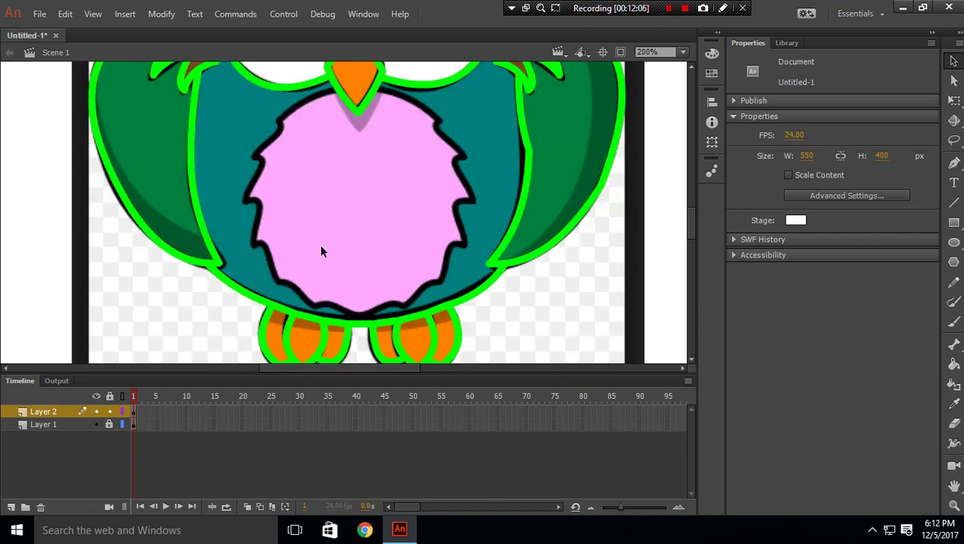
{"action": "scroll", "coordinate": [320, 252], "scroll_direction": "up", "scroll_amount": 3}
{"action": "scroll", "coordinate": [340, 218], "scroll_direction": "up", "scroll_amount": 6}
{"action": "scroll", "coordinate": [340, 218], "scroll_direction": "down", "scroll_amount": 6}
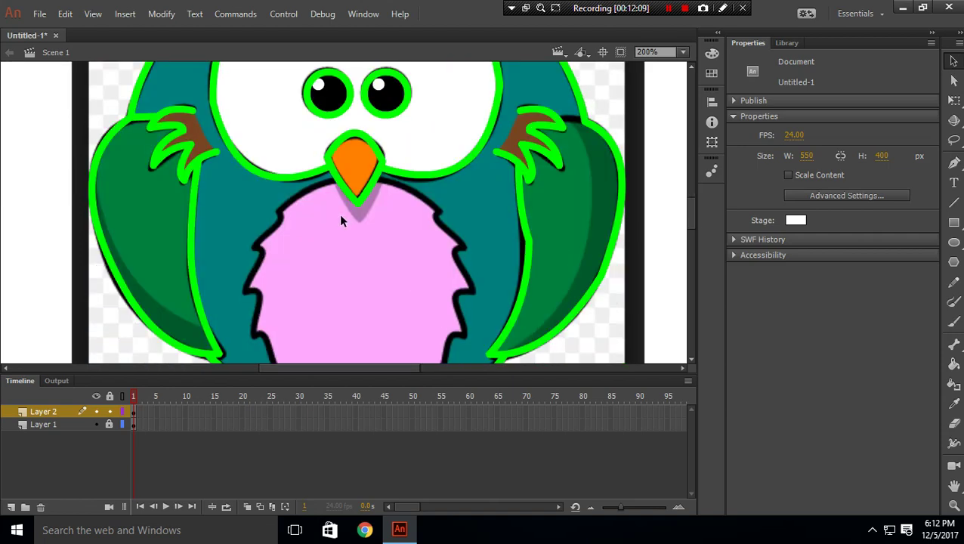
Draw straight green lines along the individual segments of the pink belly's jagged outline, around both sides and the lower edge.
{"action": "scroll", "coordinate": [340, 215], "scroll_direction": "down", "scroll_amount": 4}
{"action": "scroll", "coordinate": [336, 147], "scroll_direction": "up", "scroll_amount": 4}
{"action": "scroll", "coordinate": [326, 221], "scroll_direction": "down", "scroll_amount": 2}
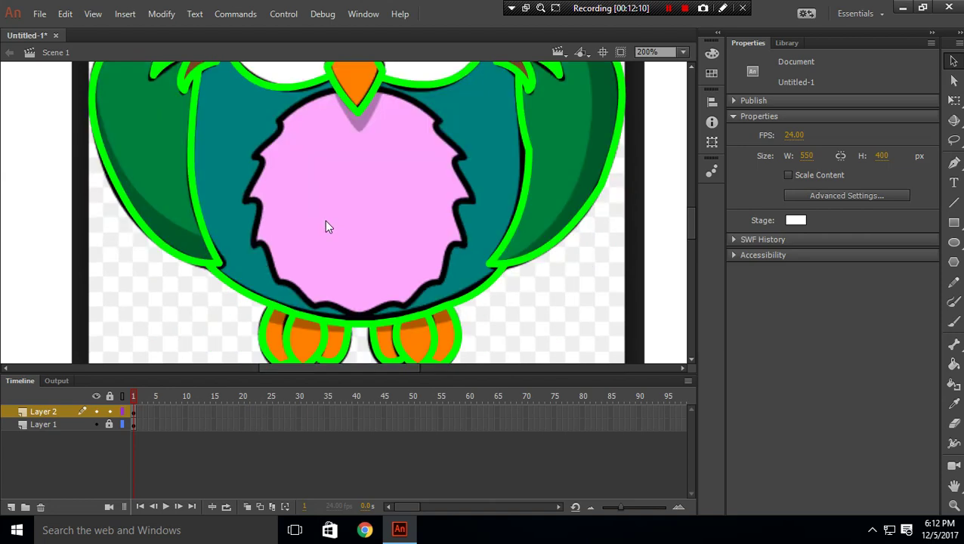
{"action": "left_click", "coordinate": [954, 203]}
{"action": "mouse_move", "coordinate": [336, 89]}
{"action": "left_mouse_down"}
{"action": "mouse_move", "coordinate": [308, 94]}
{"action": "mouse_move", "coordinate": [274, 124]}
{"action": "mouse_move", "coordinate": [280, 134]}
{"action": "mouse_move", "coordinate": [251, 157]}
{"action": "mouse_move", "coordinate": [247, 202]}
{"action": "mouse_move", "coordinate": [257, 223]}
{"action": "mouse_move", "coordinate": [251, 242]}
{"action": "mouse_move", "coordinate": [278, 277]}
{"action": "mouse_move", "coordinate": [314, 307]}
{"action": "mouse_move", "coordinate": [355, 315]}
{"action": "left_mouse_up"}
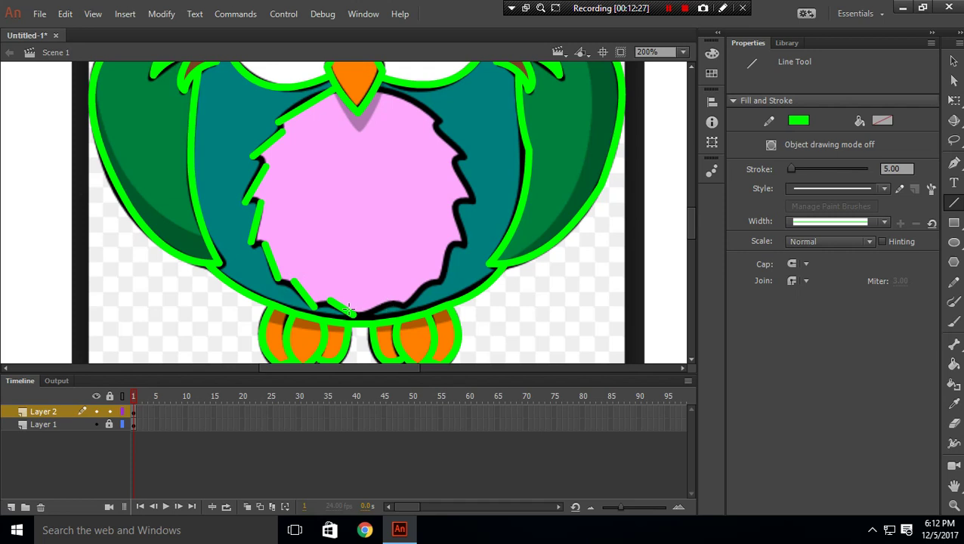
{"action": "left_click", "coordinate": [351, 309]}
{"action": "mouse_move", "coordinate": [354, 315]}
{"action": "left_mouse_down"}
{"action": "mouse_move", "coordinate": [432, 282]}
{"action": "mouse_move", "coordinate": [454, 245]}
{"action": "mouse_move", "coordinate": [458, 167]}
{"action": "mouse_move", "coordinate": [441, 125]}
{"action": "mouse_move", "coordinate": [436, 132]}
{"action": "mouse_move", "coordinate": [409, 93]}
{"action": "mouse_move", "coordinate": [379, 94]}
{"action": "mouse_move", "coordinate": [398, 94]}
{"action": "left_mouse_up"}
Curve the belly's top-left green line to the image and try different bends on the other left-hand segments.
{"action": "left_click", "coordinate": [954, 62]}
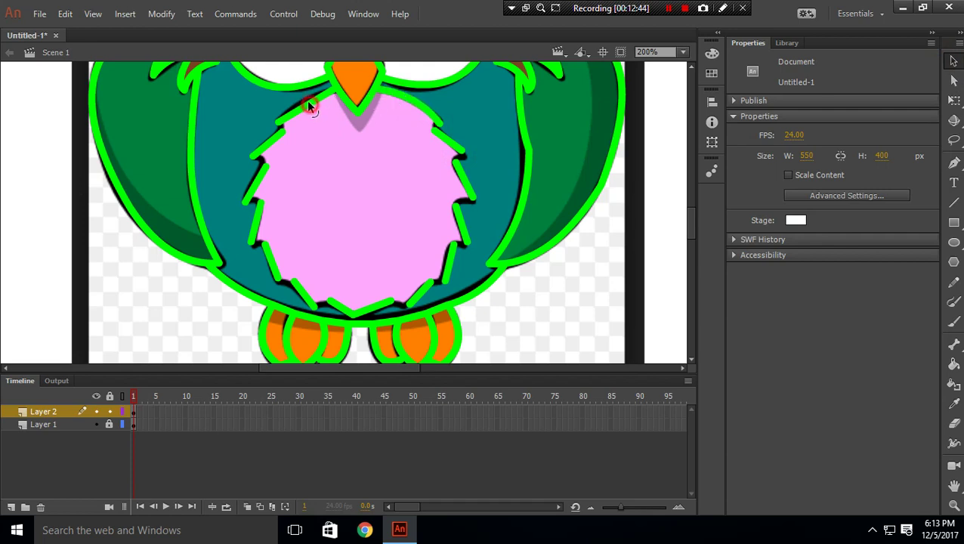
{"action": "left_click_drag", "start_coordinate": [308, 105], "coordinate": [304, 104]}
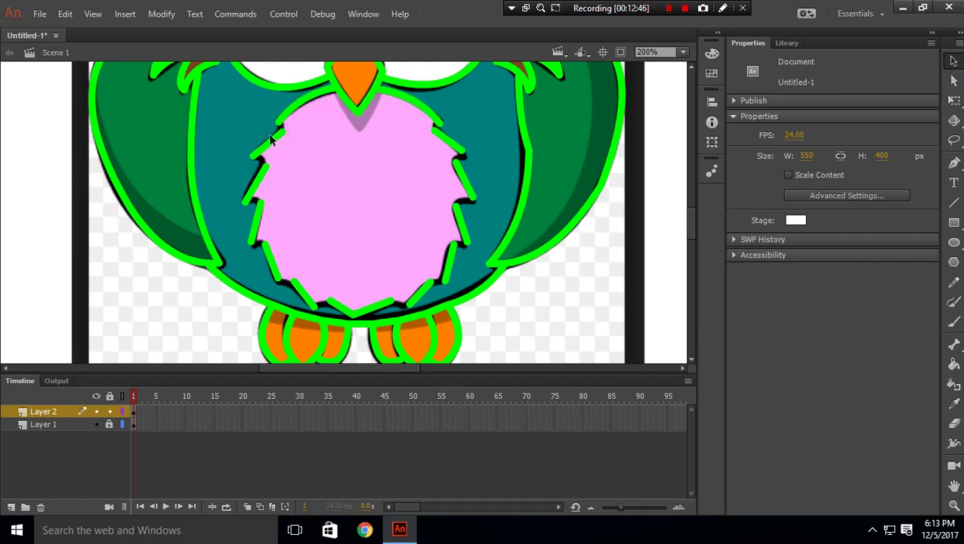
{"action": "left_click_drag", "start_coordinate": [274, 139], "coordinate": [270, 137]}
{"action": "left_click_drag", "start_coordinate": [258, 181], "coordinate": [255, 186]}
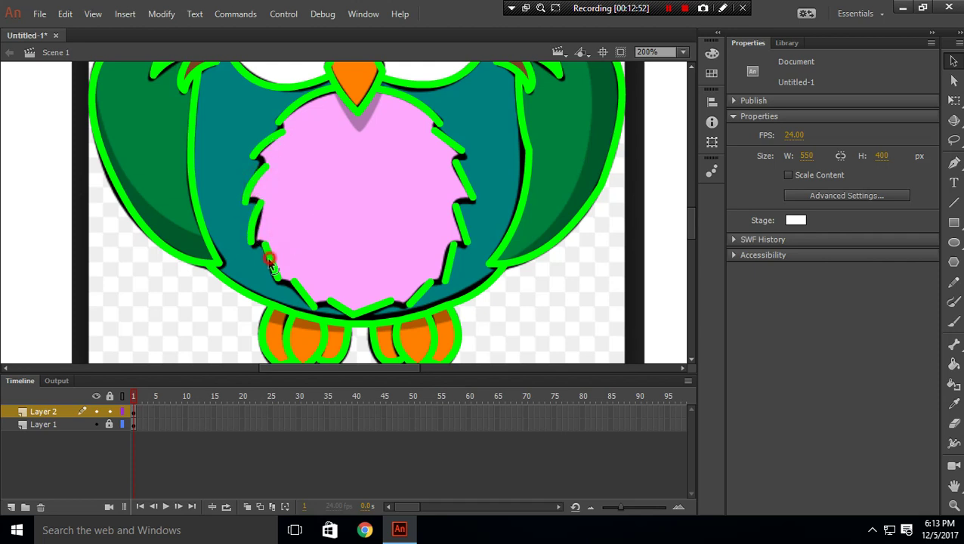
{"action": "left_click_drag", "start_coordinate": [271, 261], "coordinate": [264, 261]}
{"action": "left_click_drag", "start_coordinate": [301, 292], "coordinate": [296, 295]}
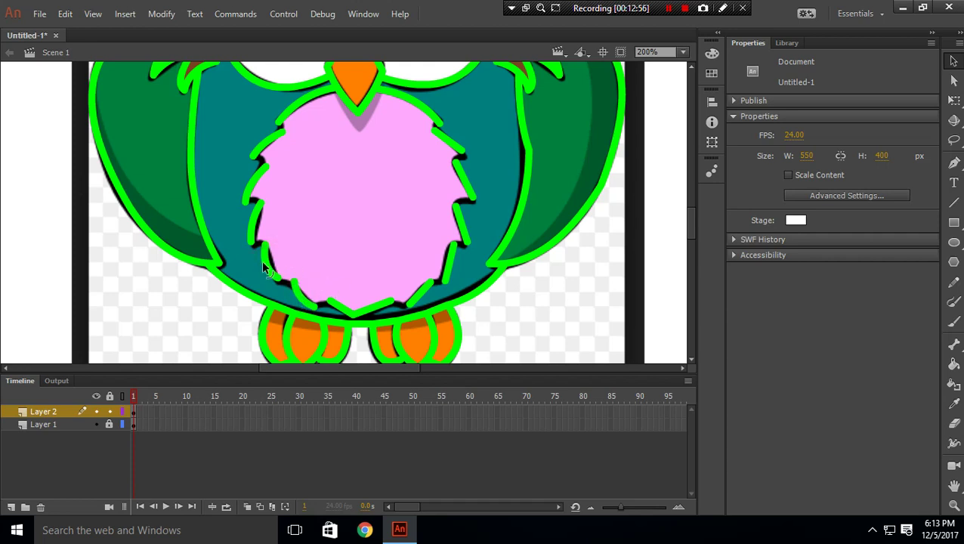
{"action": "left_click_drag", "start_coordinate": [266, 263], "coordinate": [271, 262]}
{"action": "left_click_drag", "start_coordinate": [298, 297], "coordinate": [302, 294]}
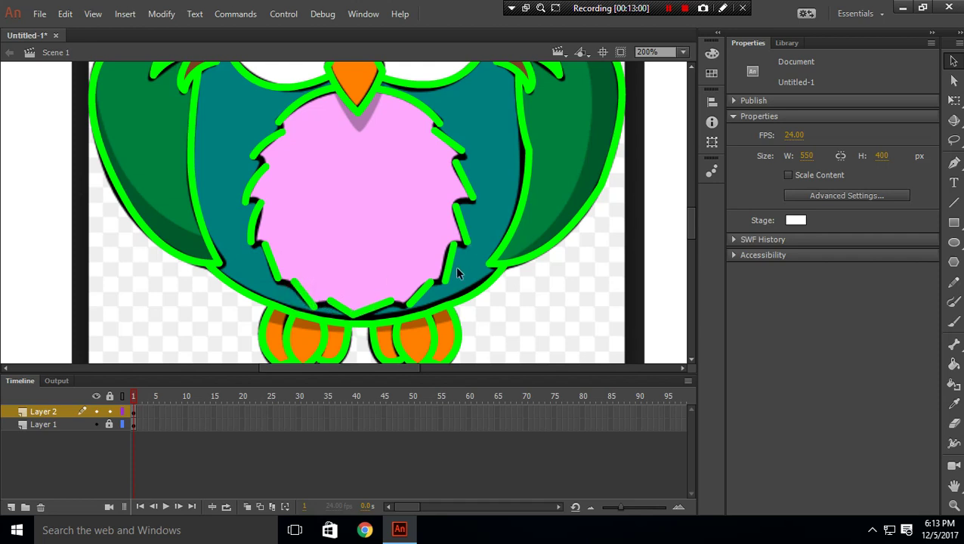
Bend the belly's right-hand and lower green lines to the jagged edge and rework the curvature of the left-hand segments.
{"action": "left_click_drag", "start_coordinate": [452, 262], "coordinate": [446, 256]}
{"action": "left_click_drag", "start_coordinate": [268, 139], "coordinate": [269, 144]}
{"action": "left_click_drag", "start_coordinate": [254, 180], "coordinate": [257, 183]}
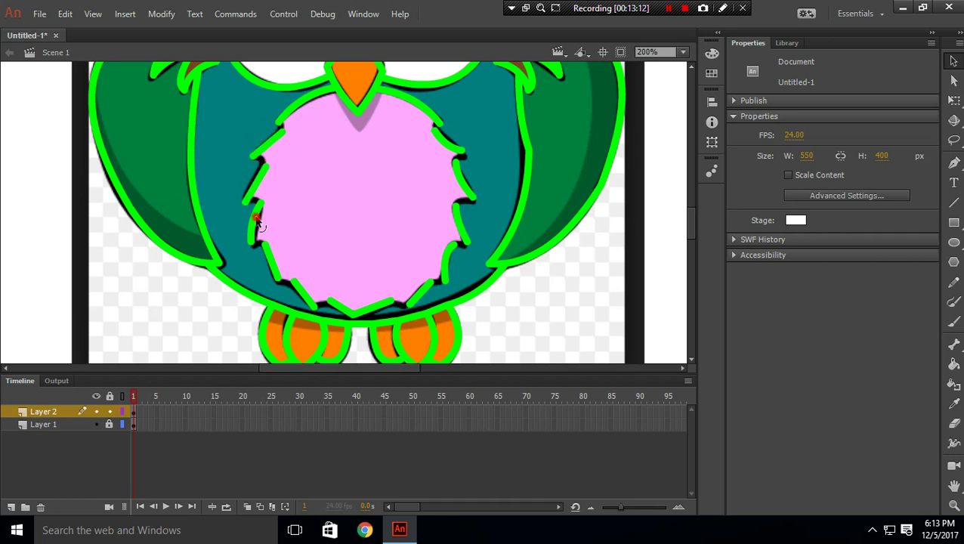
{"action": "left_click_drag", "start_coordinate": [254, 220], "coordinate": [262, 220]}
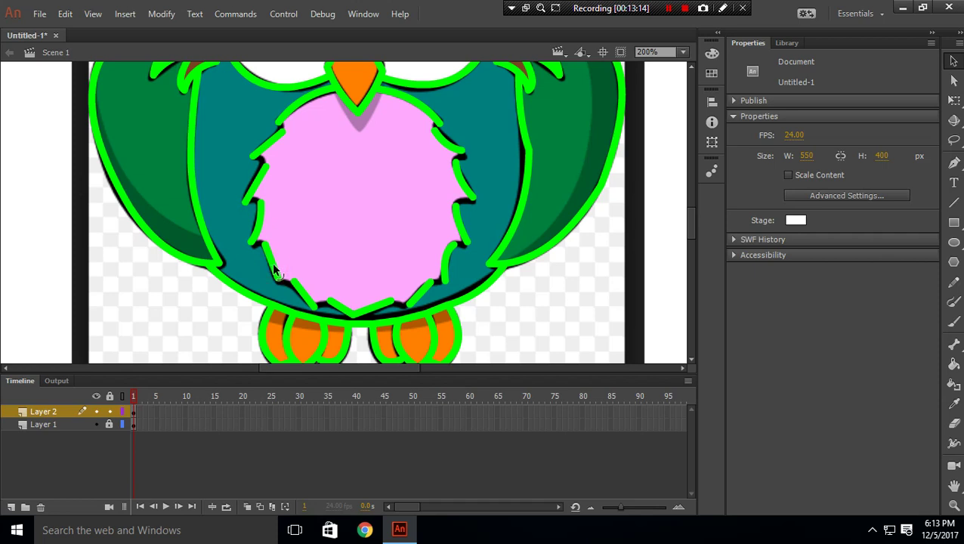
{"action": "left_click_drag", "start_coordinate": [274, 264], "coordinate": [309, 295]}
{"action": "left_click_drag", "start_coordinate": [272, 260], "coordinate": [273, 259]}
{"action": "left_click_drag", "start_coordinate": [344, 307], "coordinate": [367, 305]}
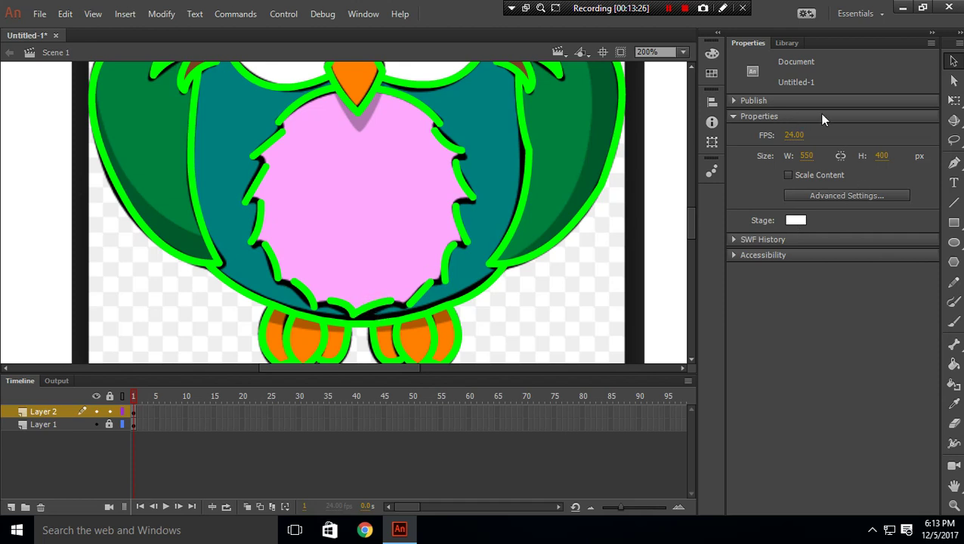
Join the belly's separate green segments with short lines across the gaps to close the jagged outline.
{"action": "left_click", "coordinate": [954, 202]}
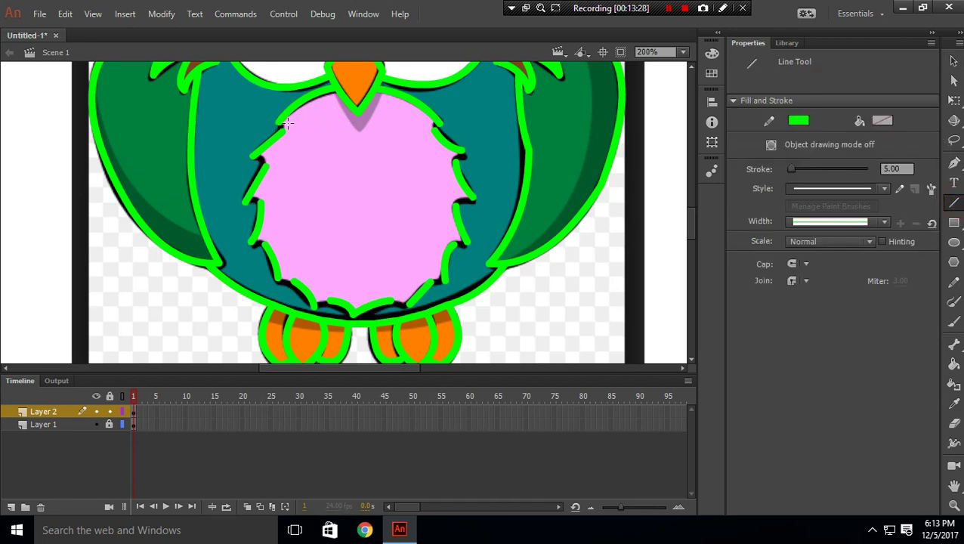
{"action": "left_click_drag", "start_coordinate": [278, 122], "coordinate": [282, 129]}
{"action": "left_click_drag", "start_coordinate": [256, 155], "coordinate": [270, 167]}
{"action": "left_click_drag", "start_coordinate": [247, 203], "coordinate": [261, 203]}
{"action": "left_click_drag", "start_coordinate": [252, 243], "coordinate": [265, 243]}
{"action": "left_click_drag", "start_coordinate": [277, 281], "coordinate": [330, 301]}
{"action": "left_click_drag", "start_coordinate": [392, 300], "coordinate": [446, 281]}
{"action": "left_click_drag", "start_coordinate": [454, 244], "coordinate": [468, 243]}
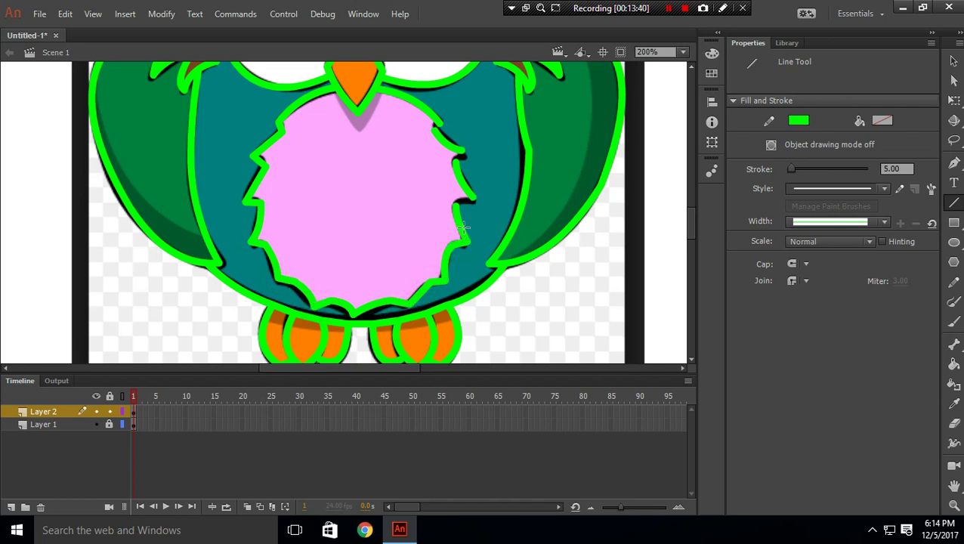
{"action": "left_click_drag", "start_coordinate": [456, 199], "coordinate": [475, 199]}
{"action": "left_click_drag", "start_coordinate": [456, 160], "coordinate": [463, 151]}
{"action": "left_click", "coordinate": [955, 61]}
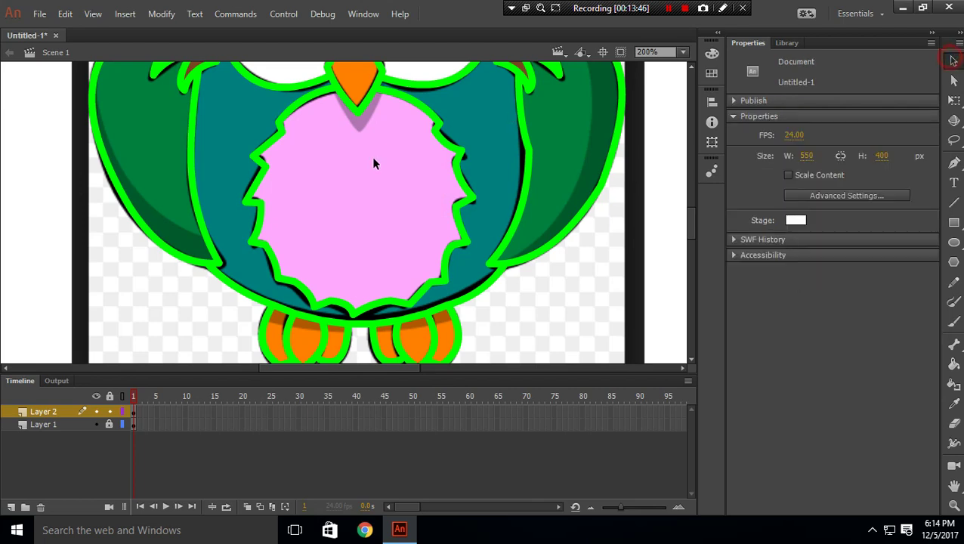
Close the gap in the right-hand wing's upper outline with a short green line from the feathers to the body.
{"action": "scroll", "coordinate": [352, 162], "scroll_direction": "up", "scroll_amount": 4}
{"action": "scroll", "coordinate": [398, 155], "scroll_direction": "up", "scroll_amount": 2}
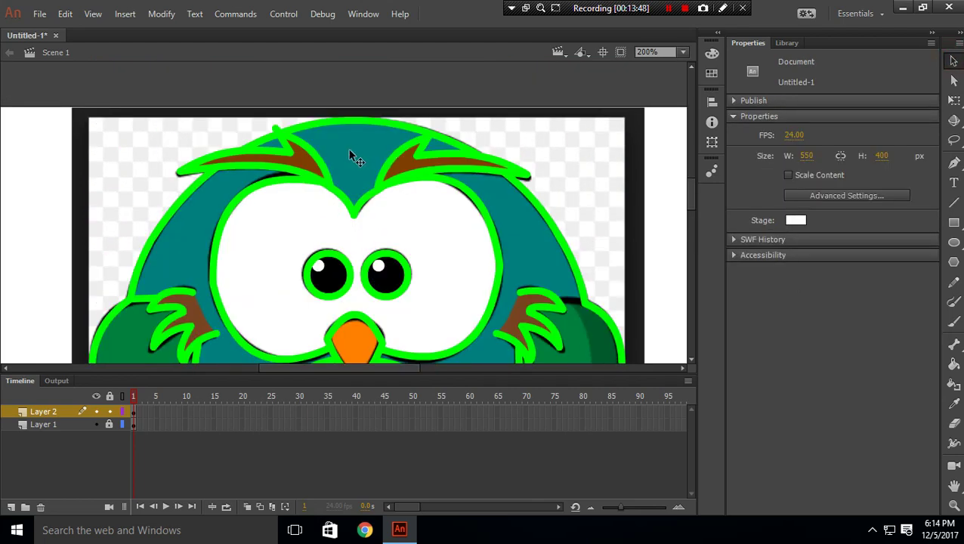
{"action": "scroll", "coordinate": [238, 181], "scroll_direction": "down", "scroll_amount": 2}
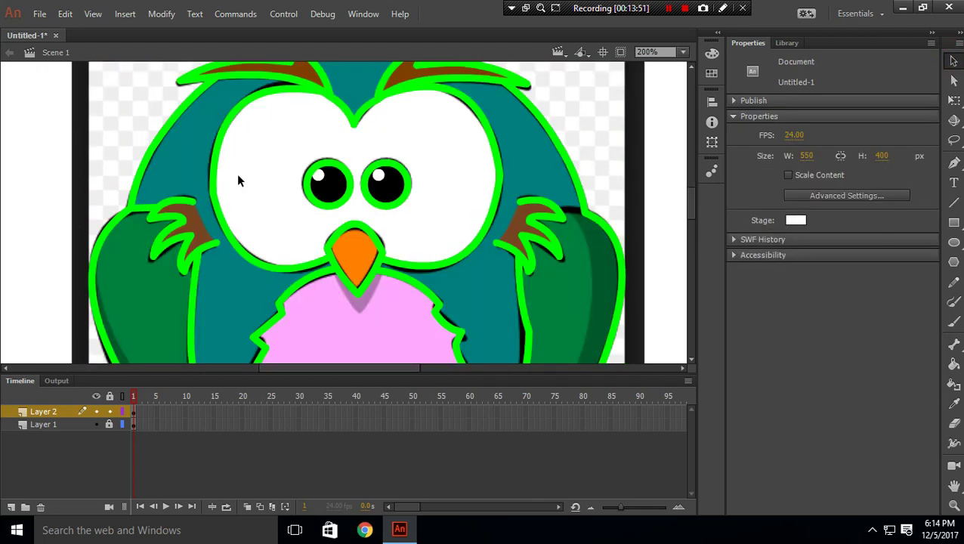
{"action": "left_click", "coordinate": [536, 143]}
{"action": "scroll", "coordinate": [443, 320], "scroll_direction": "down", "scroll_amount": 4}
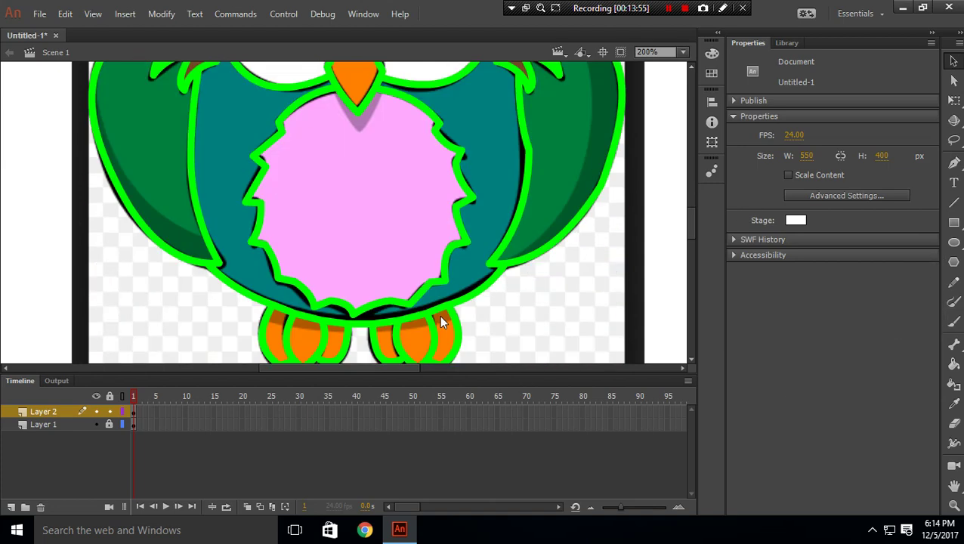
{"action": "scroll", "coordinate": [523, 269], "scroll_direction": "up", "scroll_amount": 2}
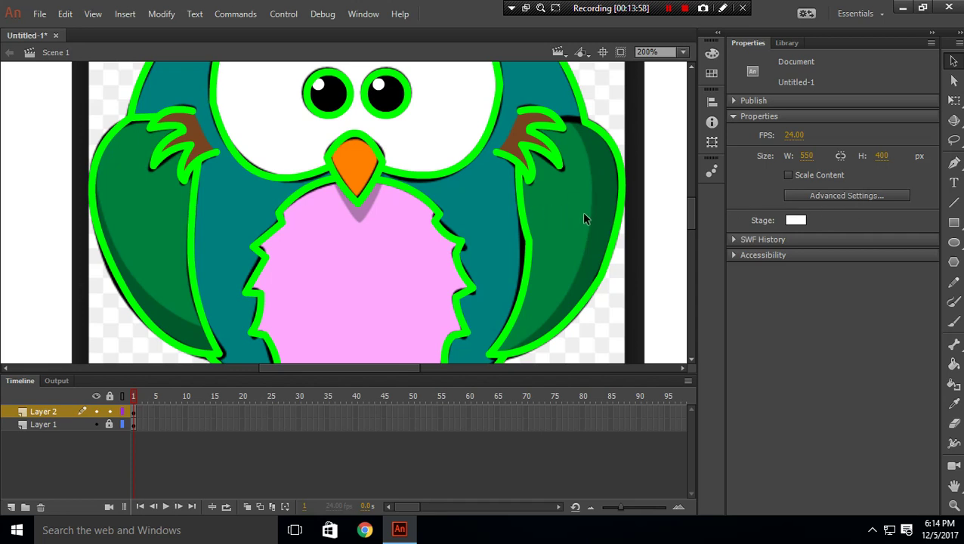
{"action": "left_click", "coordinate": [953, 203]}
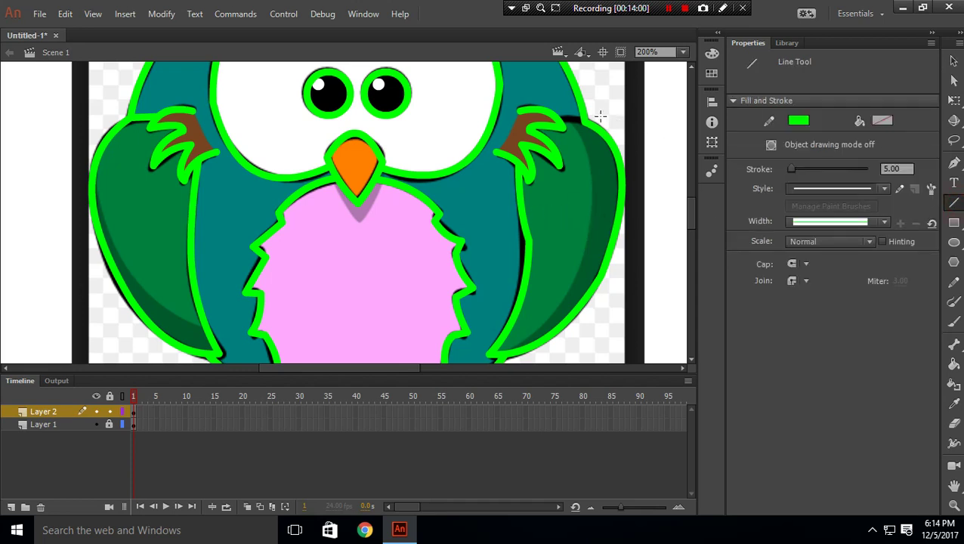
{"action": "left_click_drag", "start_coordinate": [560, 116], "coordinate": [585, 120]}
Trace the shadow edge inside the right-hand wing with two green lines and bend them to its curve.
{"action": "left_click_drag", "start_coordinate": [565, 122], "coordinate": [592, 186]}
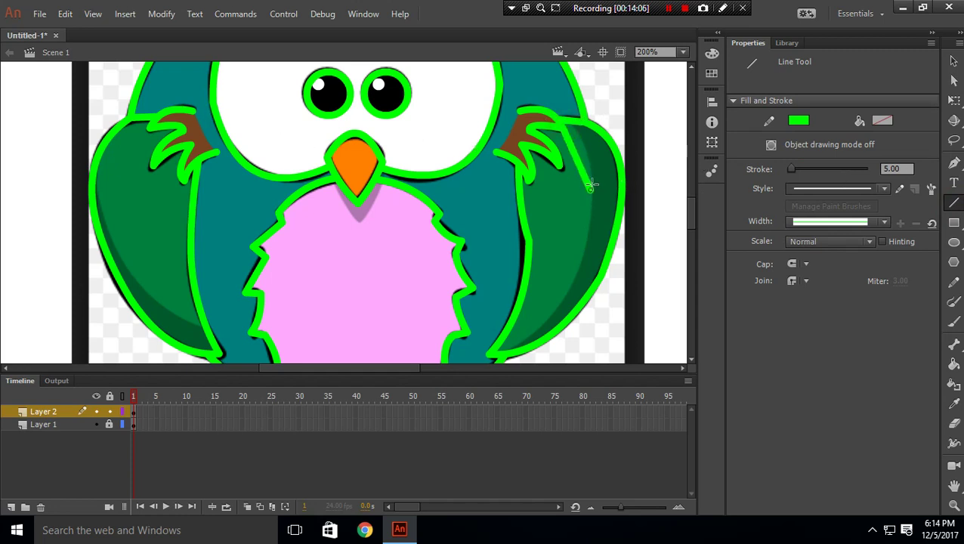
{"action": "key", "text": "ctrl+z"}
{"action": "mouse_move", "coordinate": [573, 120]}
{"action": "left_mouse_down"}
{"action": "mouse_move", "coordinate": [596, 234]}
{"action": "mouse_move", "coordinate": [589, 274]}
{"action": "mouse_move", "coordinate": [585, 248]}
{"action": "mouse_move", "coordinate": [546, 319]}
{"action": "mouse_move", "coordinate": [501, 355]}
{"action": "left_mouse_up"}
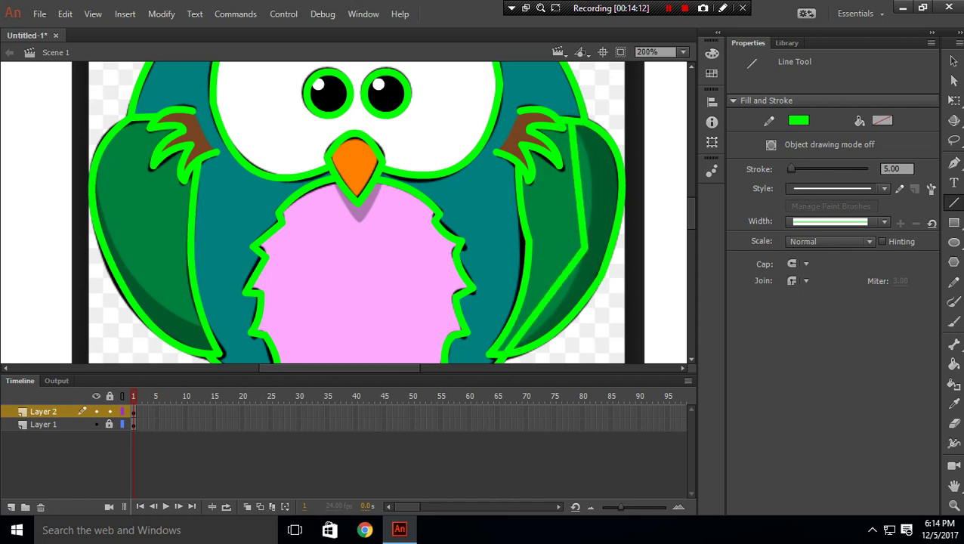
{"action": "left_click", "coordinate": [954, 63]}
{"action": "left_click_drag", "start_coordinate": [579, 195], "coordinate": [594, 193]}
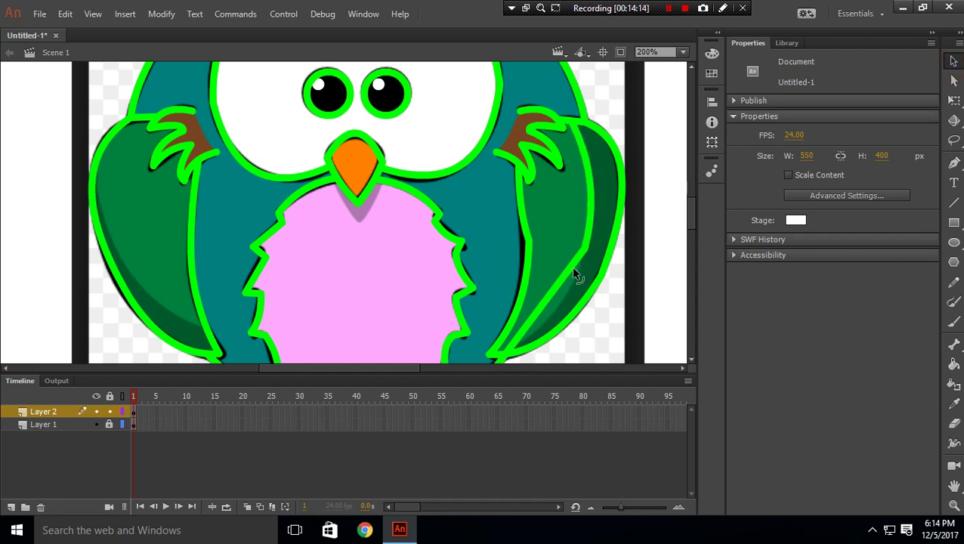
{"action": "left_click_drag", "start_coordinate": [565, 282], "coordinate": [567, 300]}
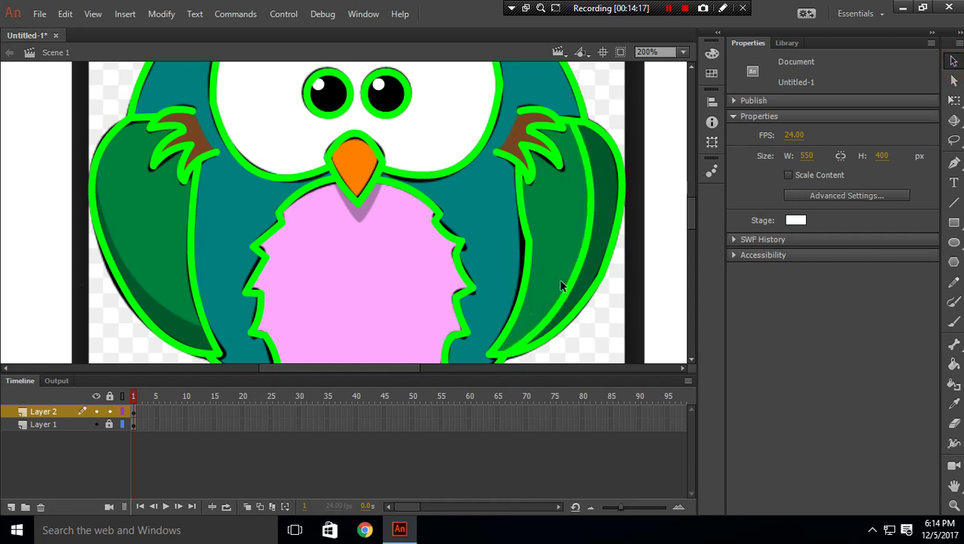
Draw a green line across the left-hand wing and curve it along the edge of the darker shadow.
{"action": "left_click", "coordinate": [954, 203]}
{"action": "mouse_move", "coordinate": [102, 154]}
{"action": "left_mouse_down"}
{"action": "mouse_move", "coordinate": [119, 233]}
{"action": "mouse_move", "coordinate": [205, 330]}
{"action": "left_mouse_up"}
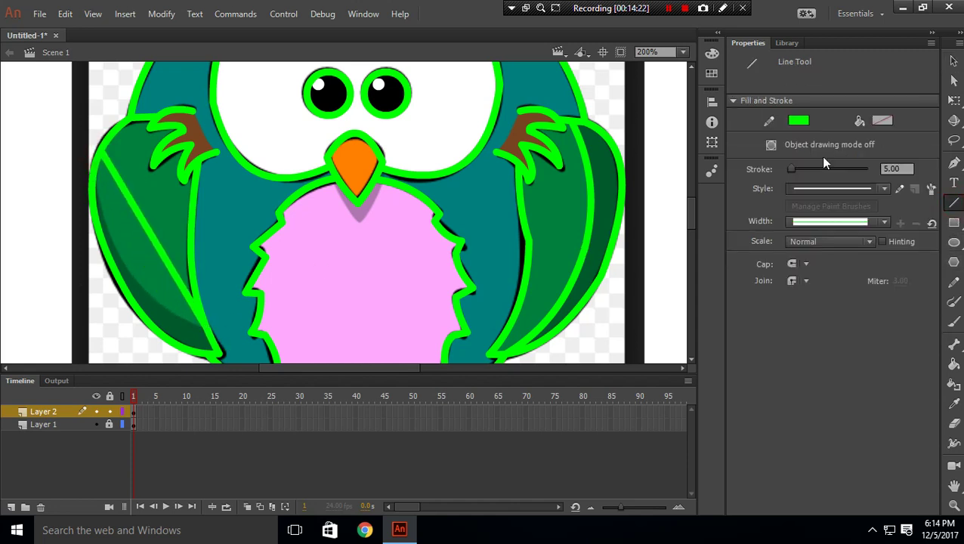
{"action": "left_click", "coordinate": [954, 62]}
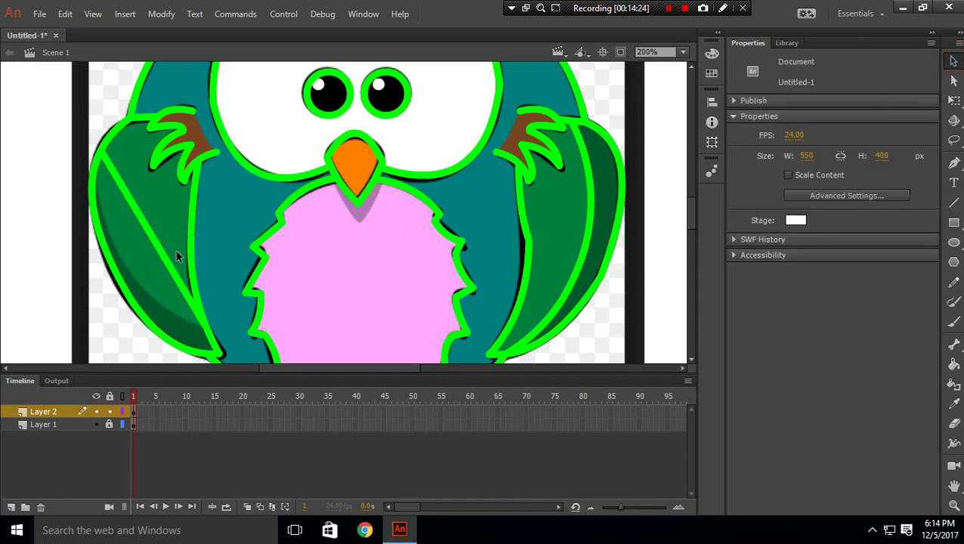
{"action": "left_click_drag", "start_coordinate": [162, 262], "coordinate": [139, 290]}
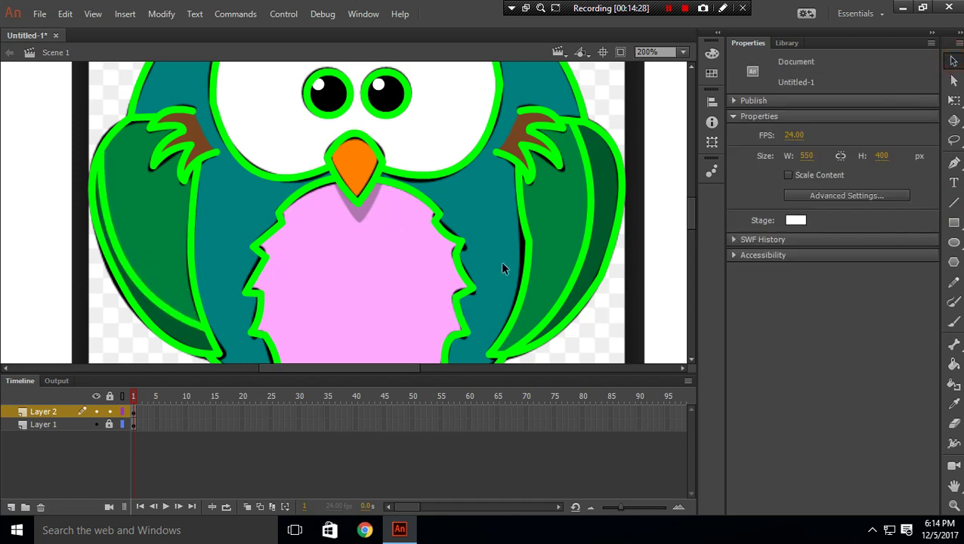
Check the traced outline, and set the stage zoom to 80% with free space beside the owl in view.
{"action": "scroll", "coordinate": [502, 264], "scroll_direction": "up", "scroll_amount": 2}
{"action": "scroll", "coordinate": [551, 220], "scroll_direction": "down", "scroll_amount": 4}
{"action": "scroll", "coordinate": [551, 221], "scroll_direction": "up", "scroll_amount": 4}
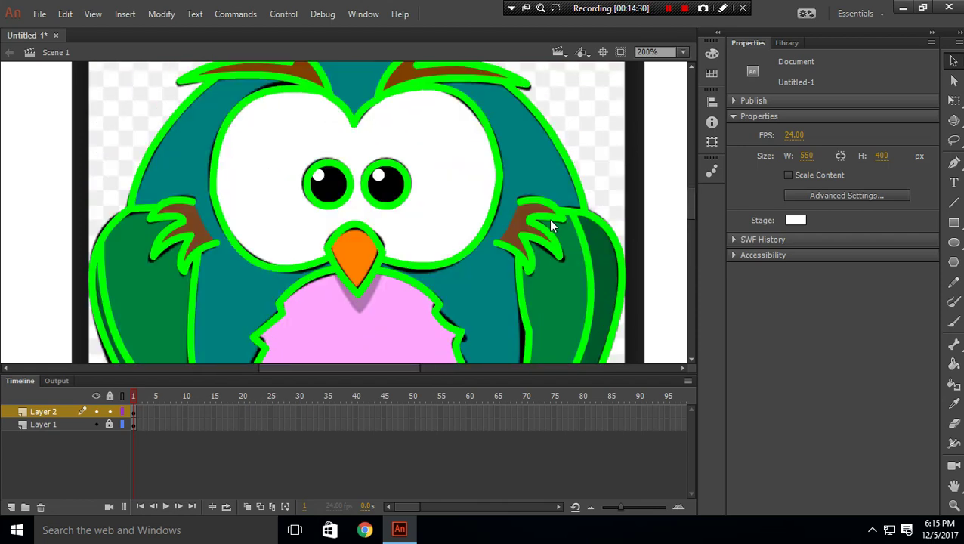
{"action": "scroll", "coordinate": [551, 225], "scroll_direction": "down", "scroll_amount": 2}
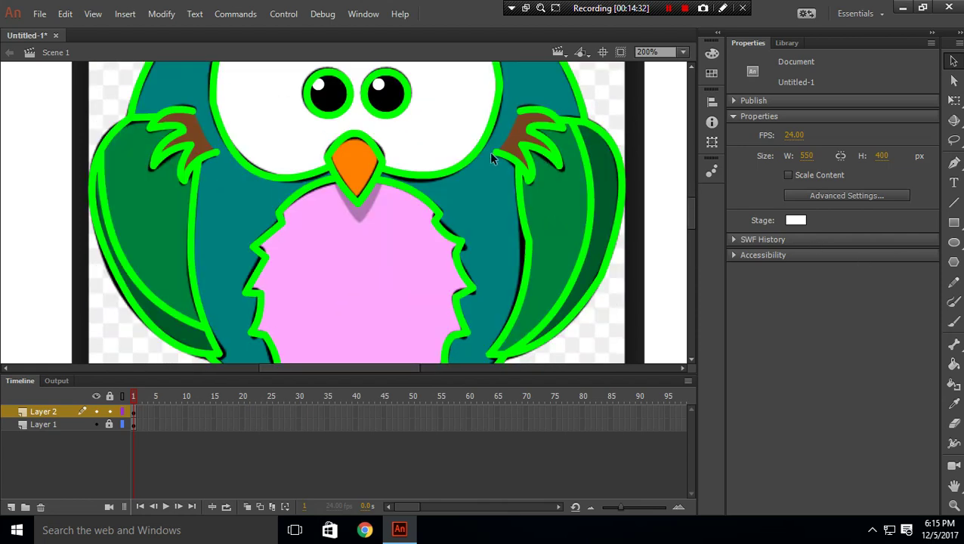
{"action": "left_click", "coordinate": [684, 52]}
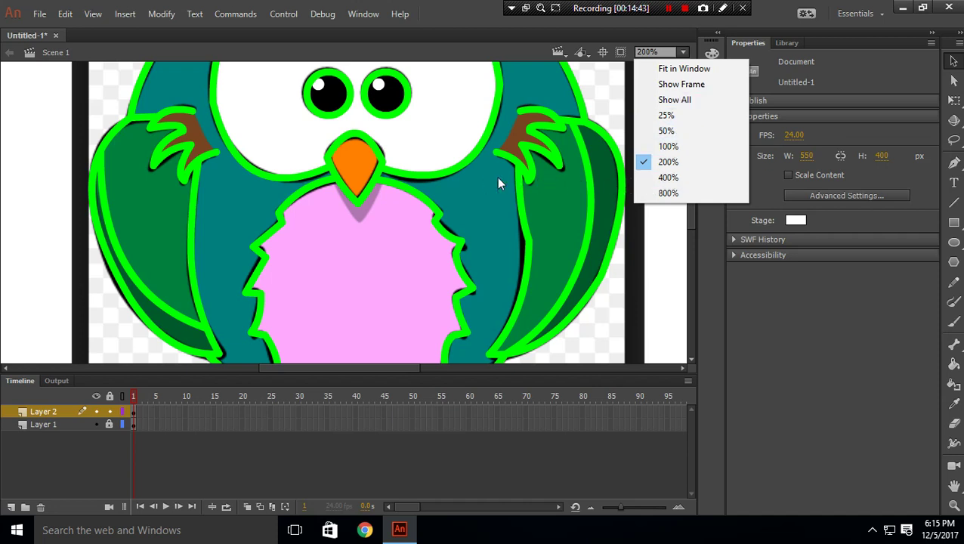
{"action": "left_click", "coordinate": [678, 130]}
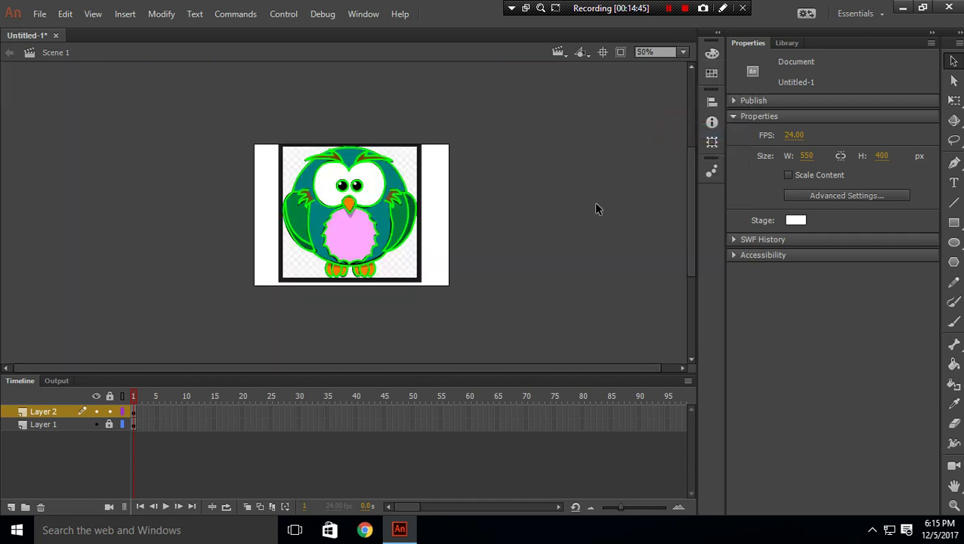
{"action": "left_click", "coordinate": [671, 50]}
{"action": "type", "text": "80"}
{"action": "left_click", "coordinate": [488, 216]}
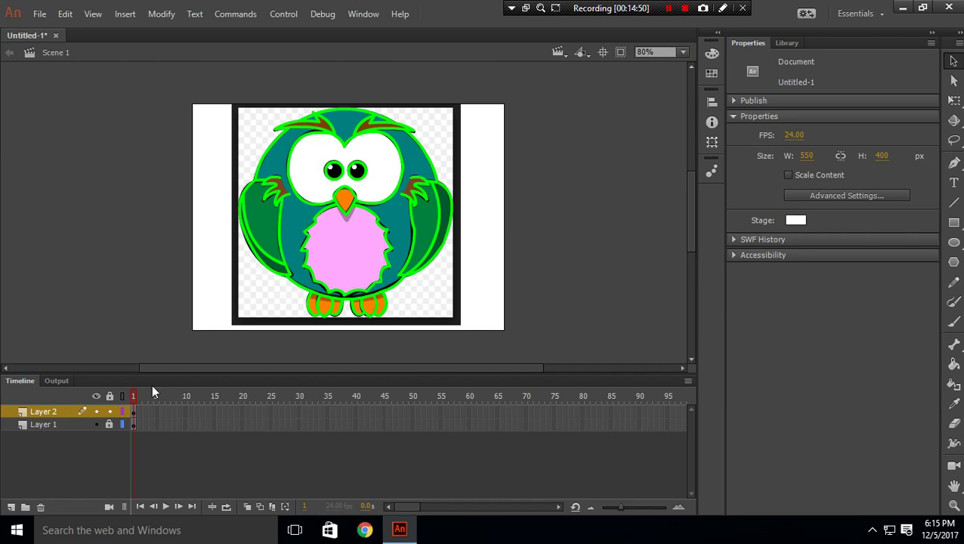
{"action": "left_click_drag", "start_coordinate": [165, 368], "coordinate": [197, 368]}
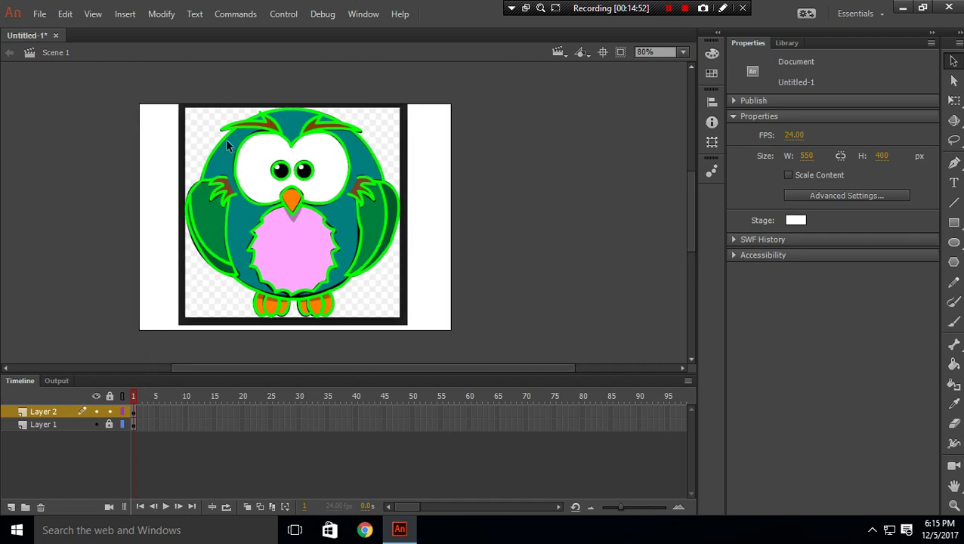
Select the whole traced drawing and move it horizontally off the image to about X 565, beside the original owl.
{"action": "left_click_drag", "start_coordinate": [125, 88], "coordinate": [496, 338]}
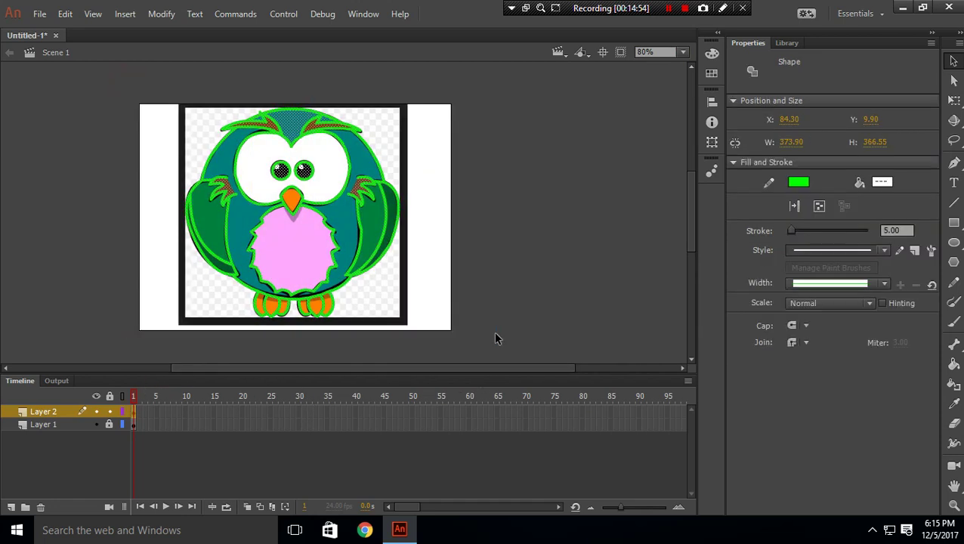
{"action": "left_click_drag", "start_coordinate": [329, 205], "coordinate": [360, 213]}
{"action": "left_click_drag", "start_coordinate": [98, 66], "coordinate": [505, 366]}
{"action": "left_click_drag", "start_coordinate": [394, 247], "coordinate": [662, 237]}
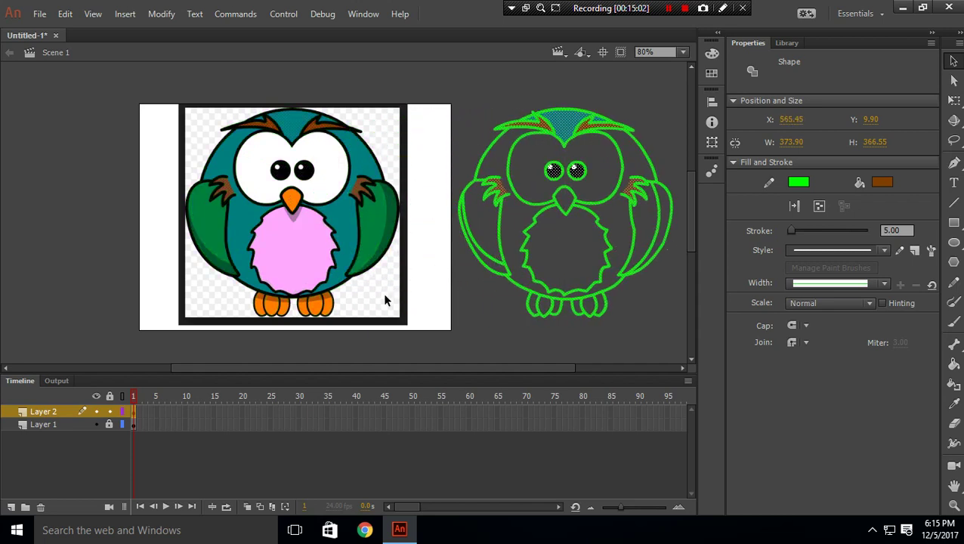
{"action": "left_click_drag", "start_coordinate": [270, 369], "coordinate": [298, 369]}
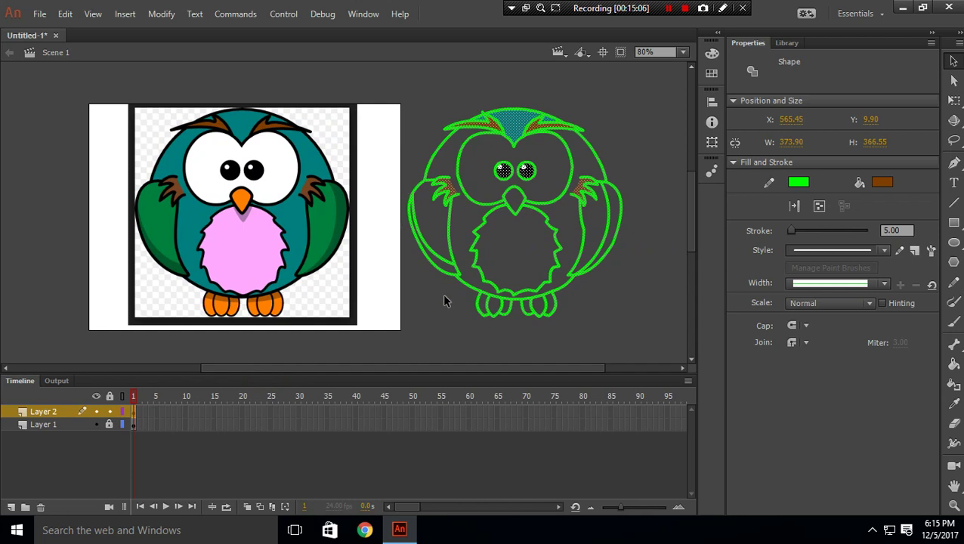
{"action": "left_click", "coordinate": [588, 327]}
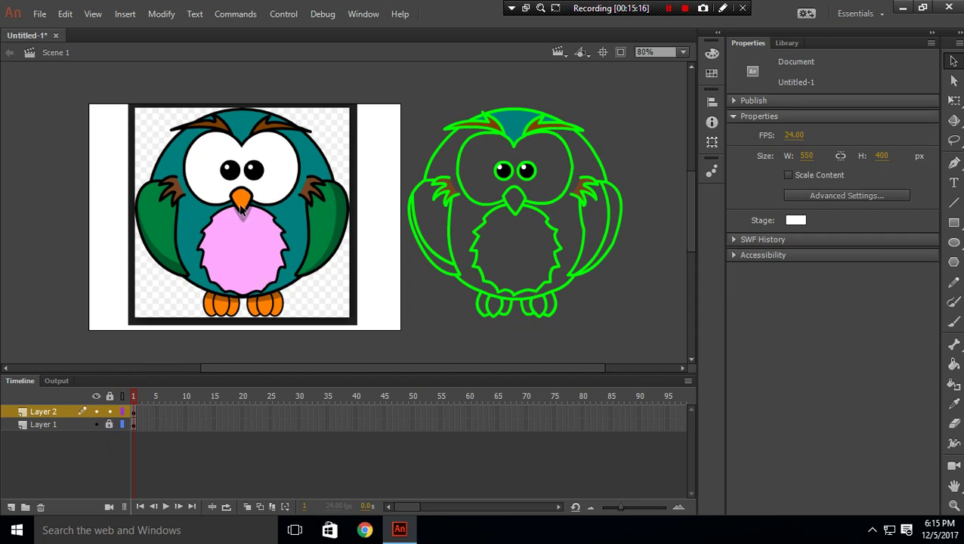
On Layer 2, fill the traced owl's body with the teal (#007F7F) sampled from the original owl's body.
{"action": "left_click", "coordinate": [74, 427]}
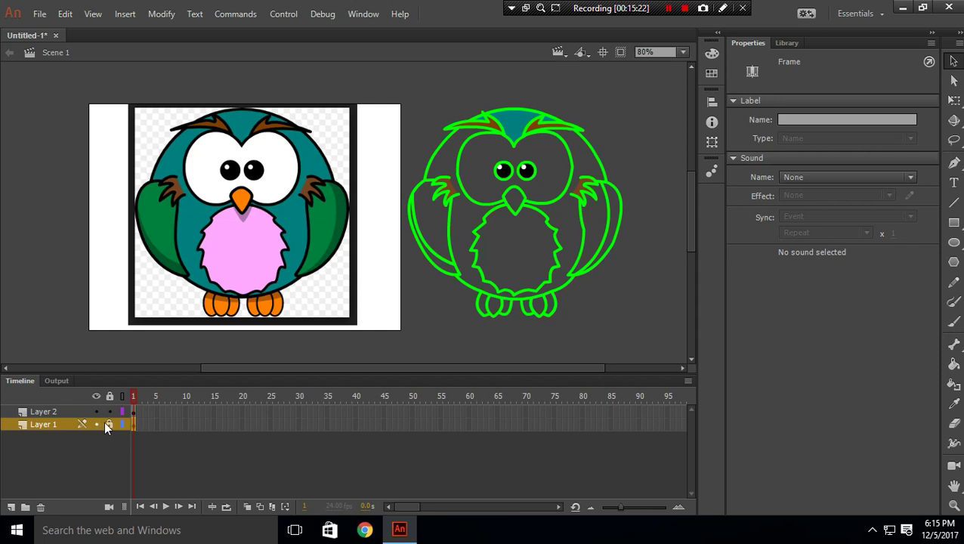
{"action": "left_click", "coordinate": [41, 415]}
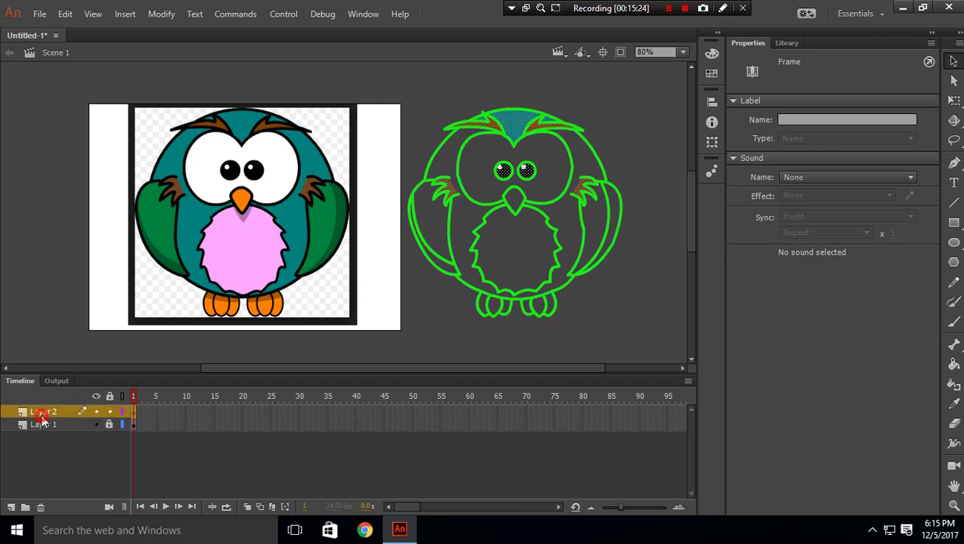
{"action": "left_click", "coordinate": [407, 280]}
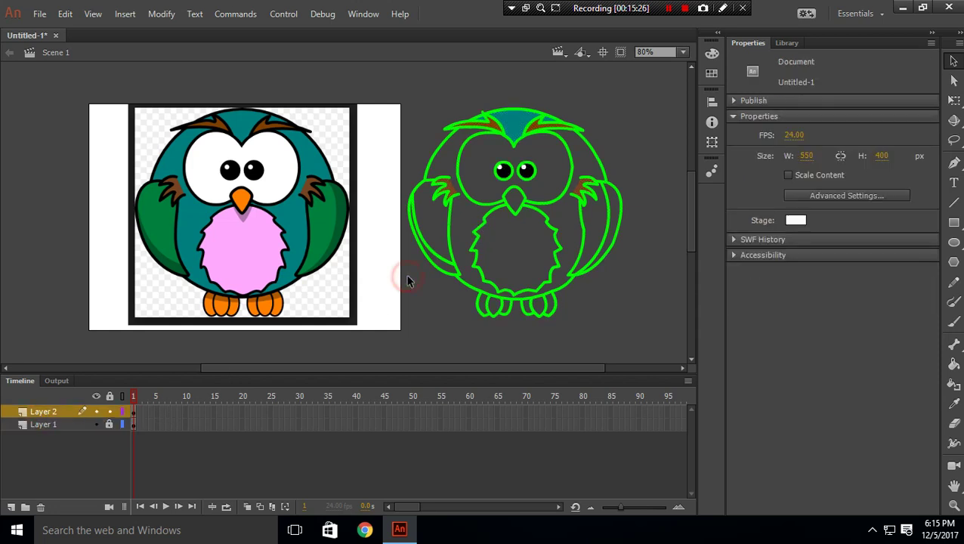
{"action": "left_click_drag", "start_coordinate": [393, 368], "coordinate": [407, 369]}
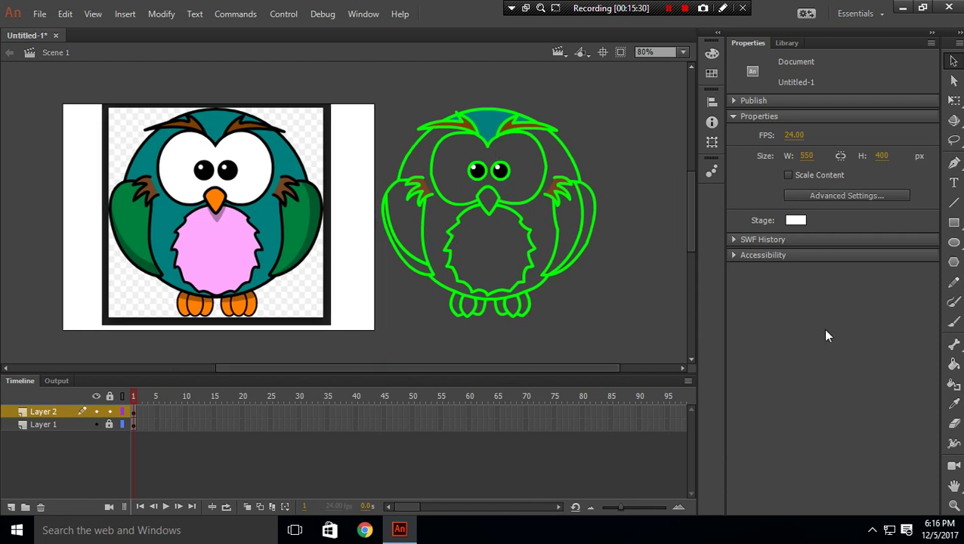
{"action": "left_click", "coordinate": [954, 364]}
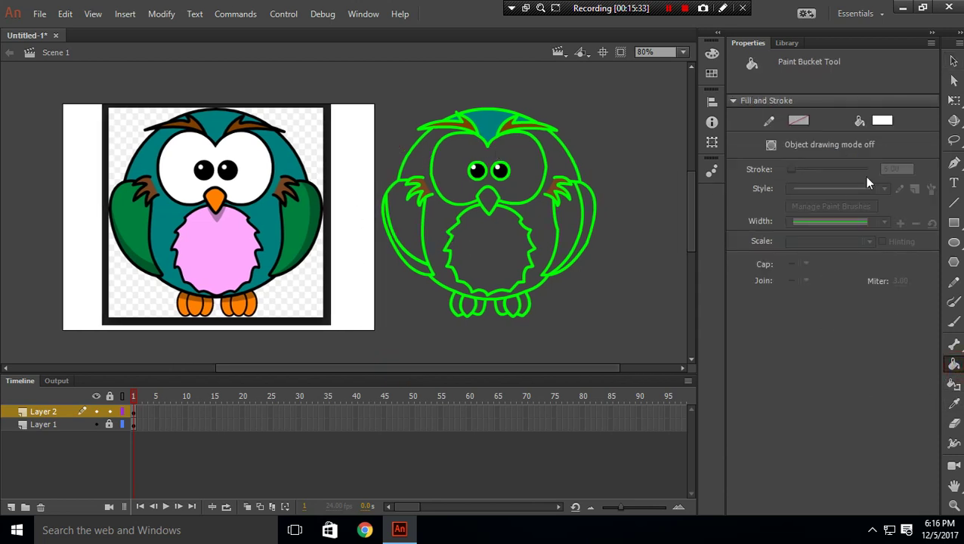
{"action": "left_click", "coordinate": [882, 121]}
{"action": "left_click", "coordinate": [171, 214]}
{"action": "left_click", "coordinate": [448, 220]}
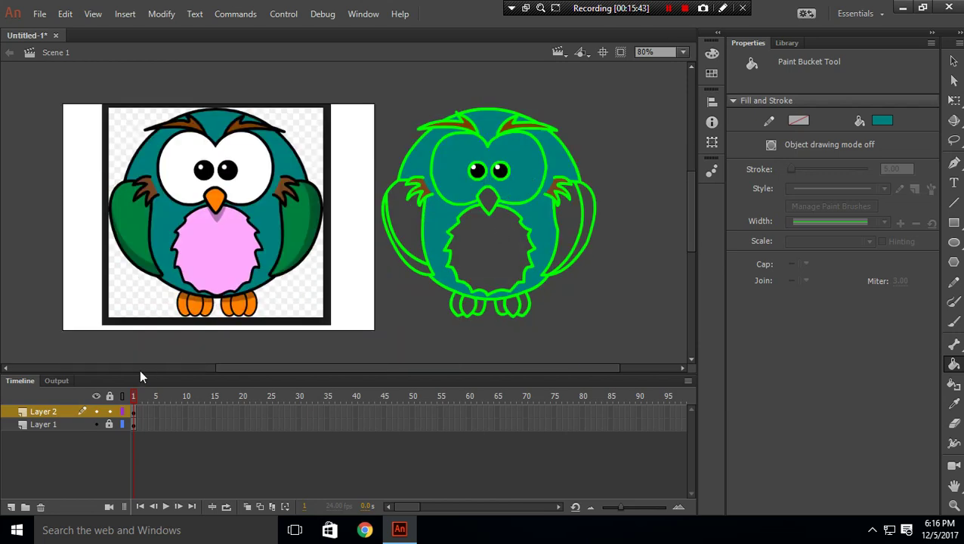
Show all layers as outlines and examine the traced lines around the eyes, beak, belly and feet for gaps.
{"action": "left_click", "coordinate": [121, 397]}
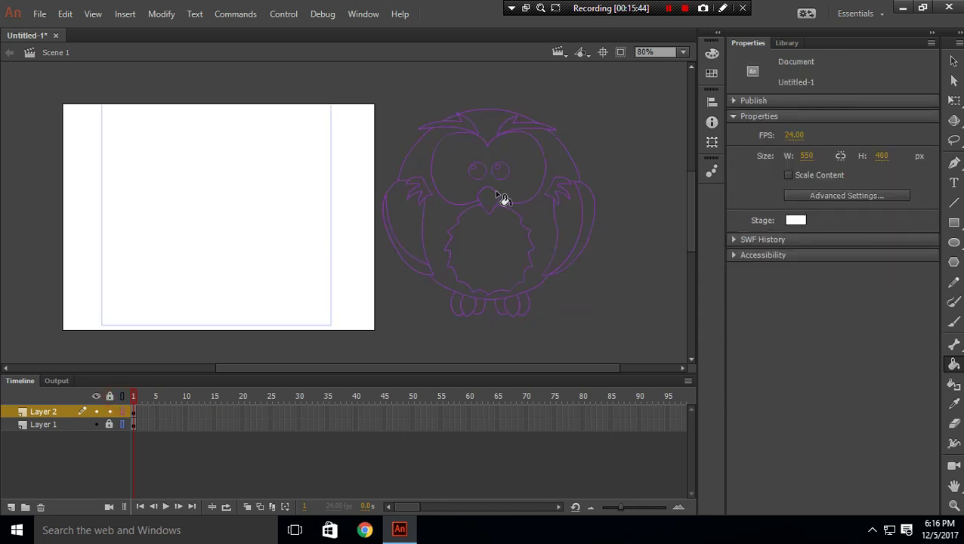
{"action": "left_click", "coordinate": [953, 505]}
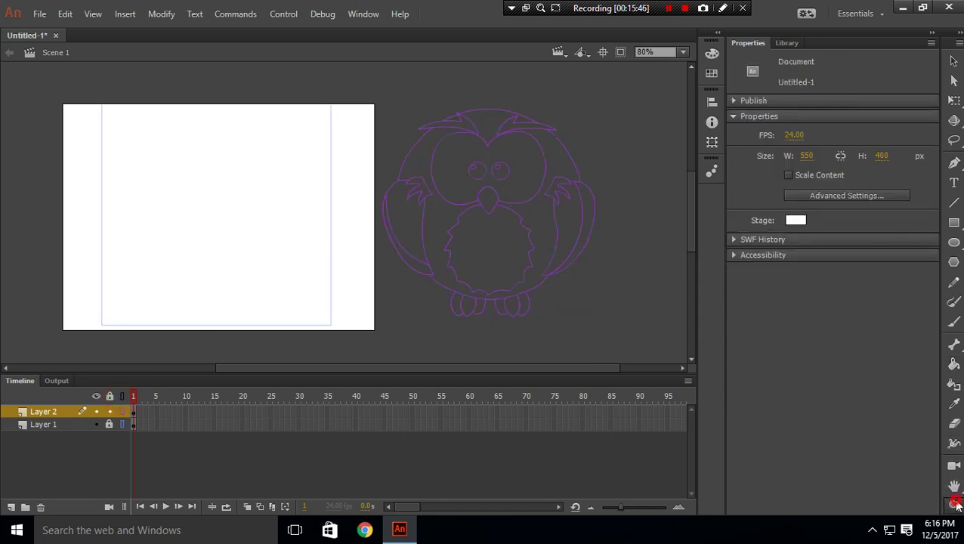
{"action": "left_click", "coordinate": [473, 167]}
{"action": "left_click", "coordinate": [392, 190]}
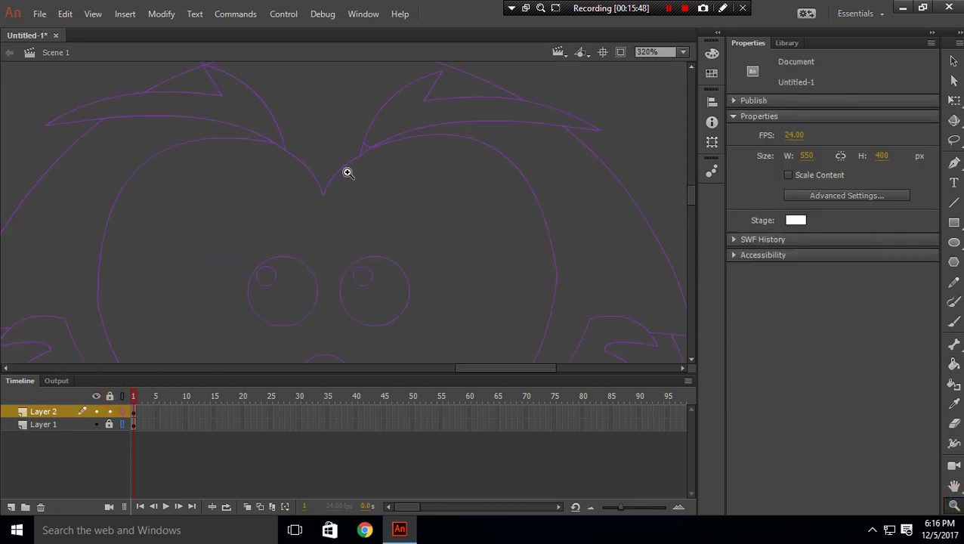
{"action": "scroll", "coordinate": [344, 174], "scroll_direction": "down", "scroll_amount": 3}
{"action": "scroll", "coordinate": [340, 171], "scroll_direction": "down", "scroll_amount": 1}
{"action": "scroll", "coordinate": [339, 171], "scroll_direction": "up", "scroll_amount": 2}
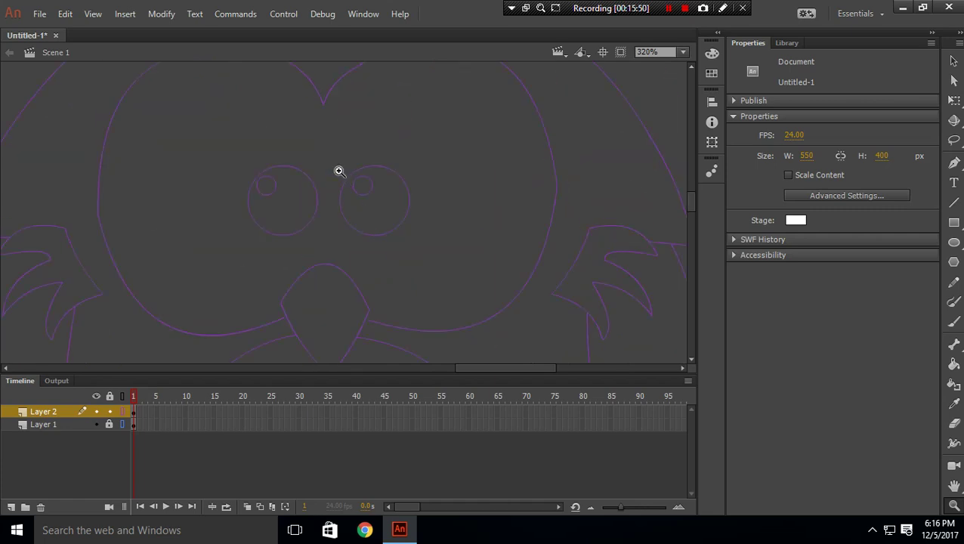
{"action": "scroll", "coordinate": [339, 171], "scroll_direction": "down", "scroll_amount": 5}
{"action": "scroll", "coordinate": [339, 172], "scroll_direction": "down", "scroll_amount": 4}
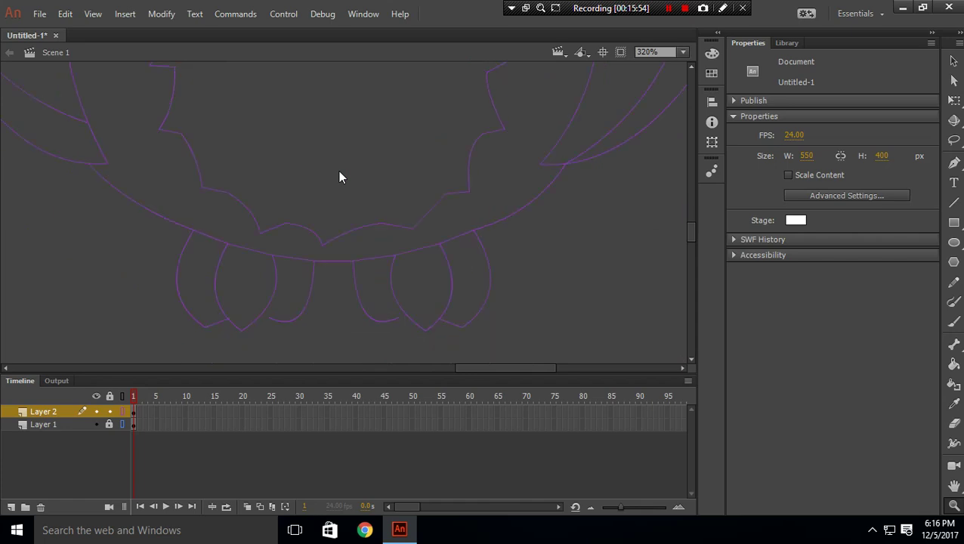
{"action": "scroll", "coordinate": [339, 172], "scroll_direction": "up", "scroll_amount": 8}
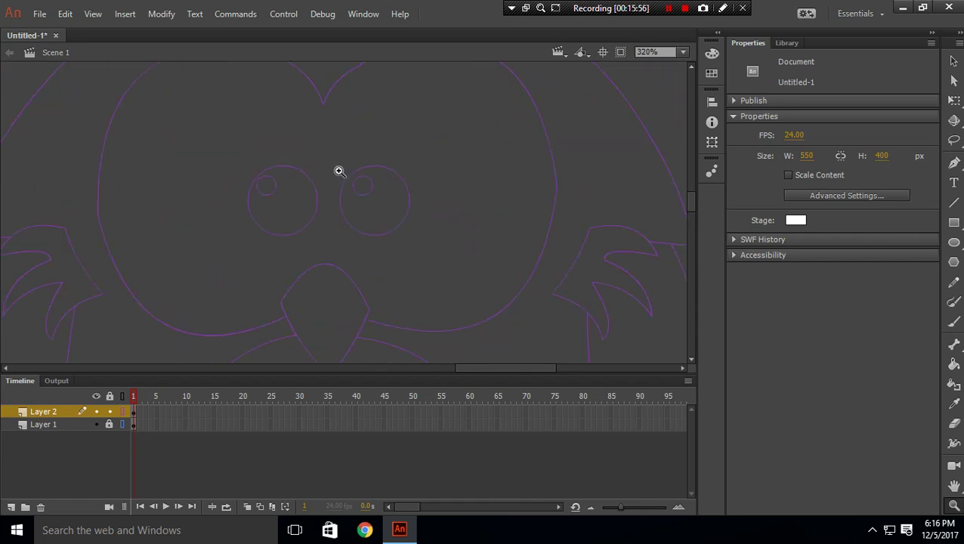
{"action": "scroll", "coordinate": [374, 255], "scroll_direction": "down", "scroll_amount": 2}
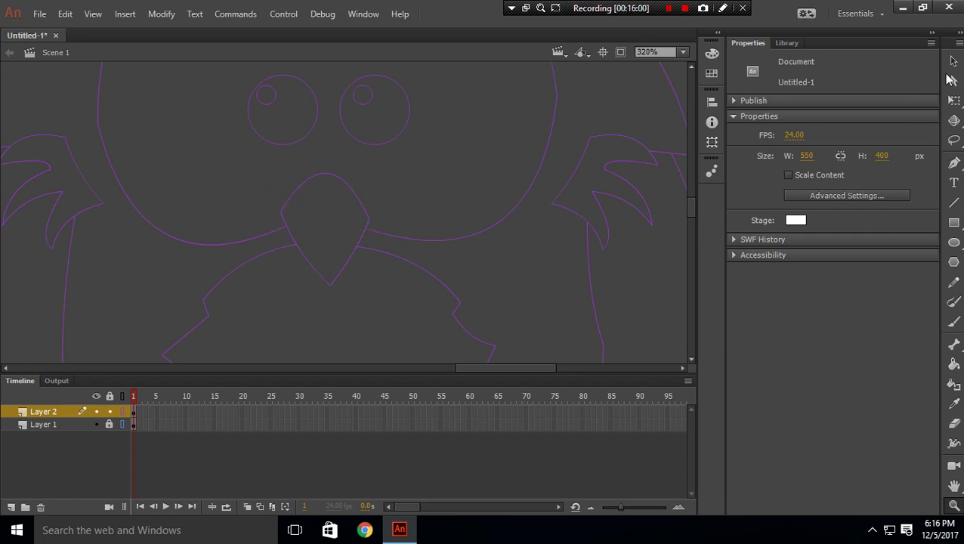
Attach both lower ends of the eye outline to the beak's edges, and restore the full-colour layer display at 80% zoom.
{"action": "left_click", "coordinate": [953, 62]}
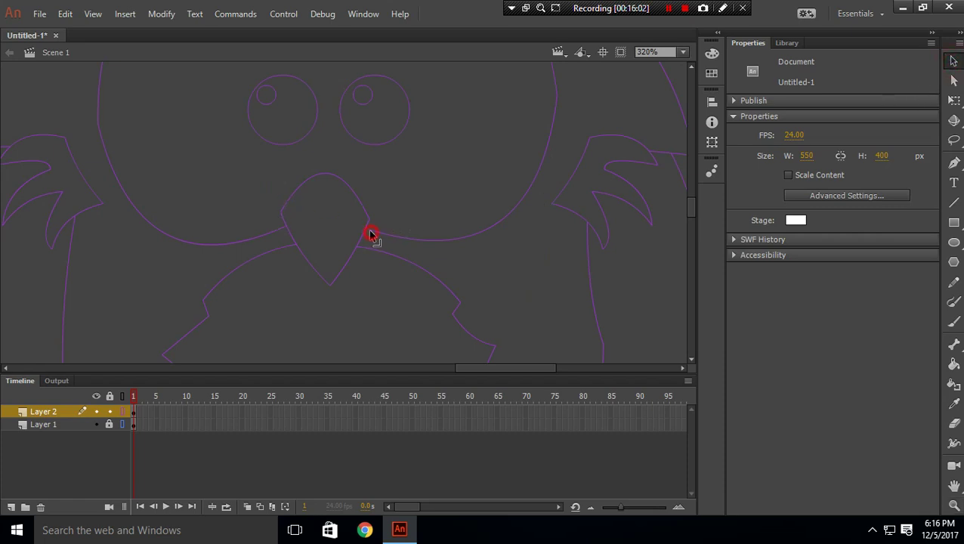
{"action": "left_click_drag", "start_coordinate": [370, 233], "coordinate": [367, 227]}
{"action": "left_click_drag", "start_coordinate": [281, 229], "coordinate": [287, 228]}
{"action": "left_click", "coordinate": [953, 504]}
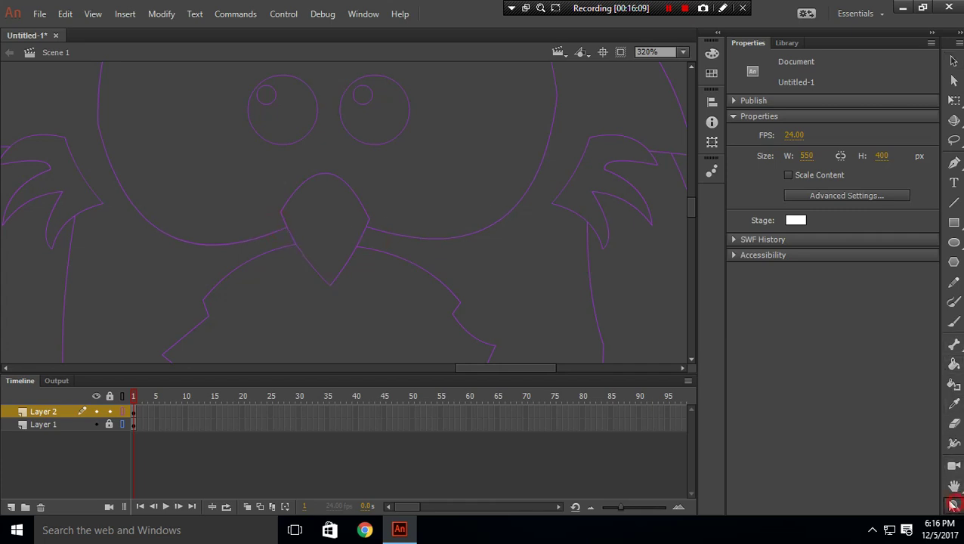
{"action": "left_click", "coordinate": [652, 51]}
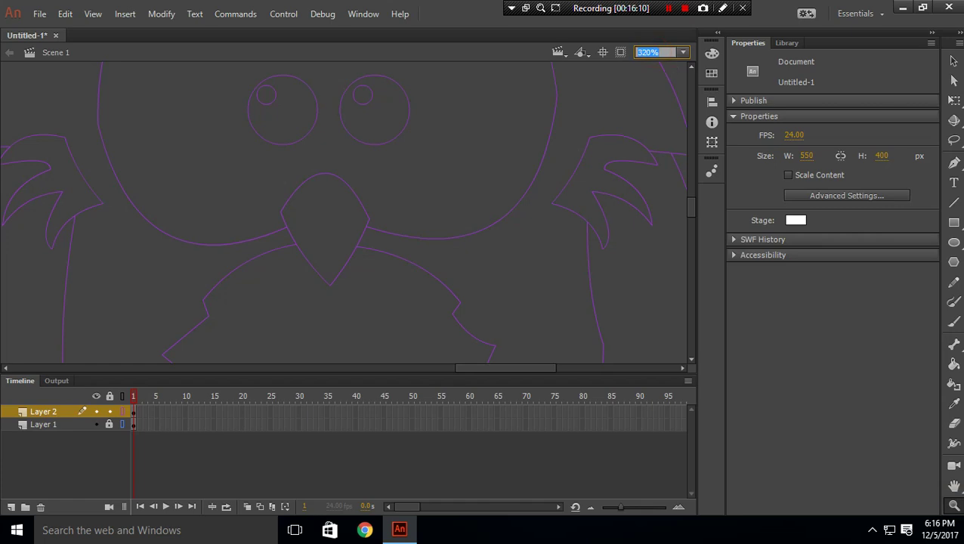
{"action": "type", "text": "80"}
{"action": "left_click", "coordinate": [953, 60]}
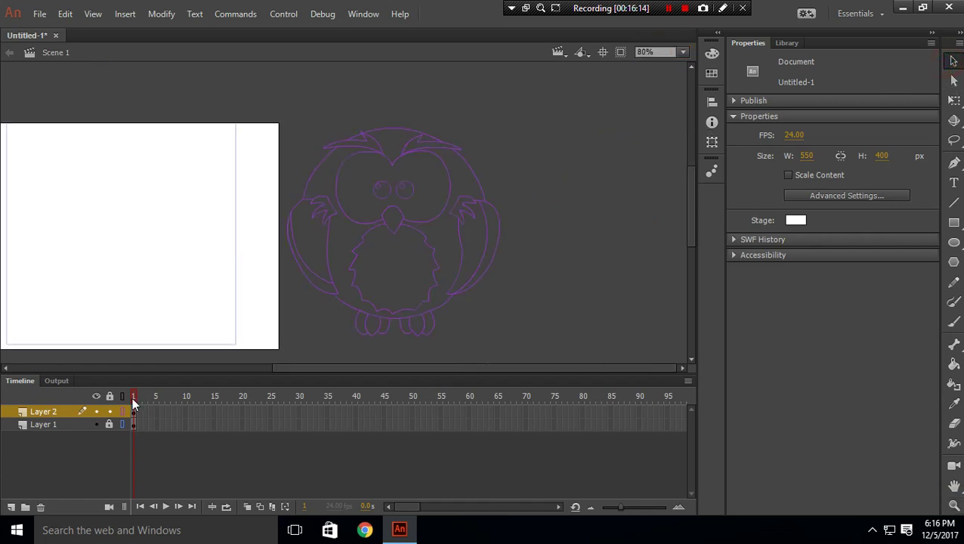
{"action": "left_click", "coordinate": [121, 397]}
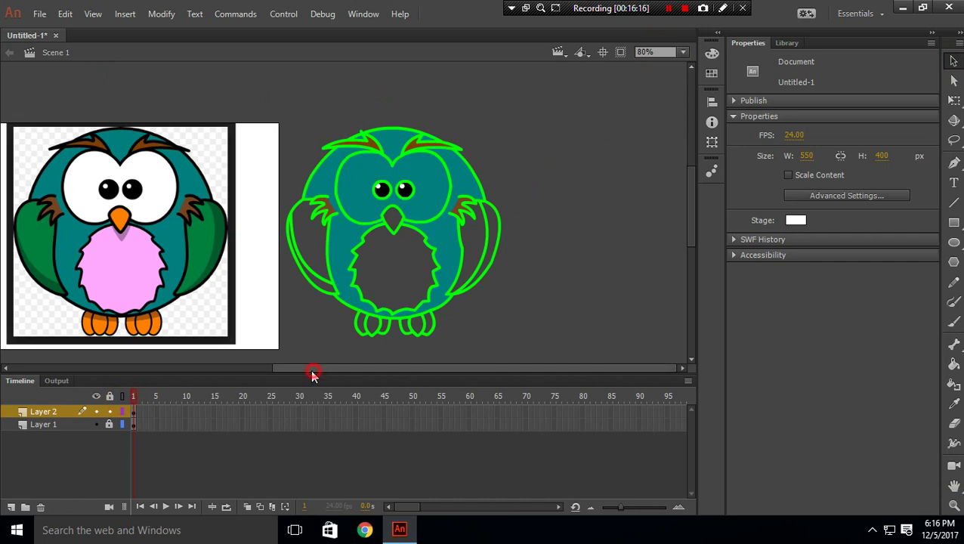
Fill the traced owl's eye area with the white sampled from the original owl's eyes.
{"action": "left_click_drag", "start_coordinate": [312, 370], "coordinate": [301, 368]}
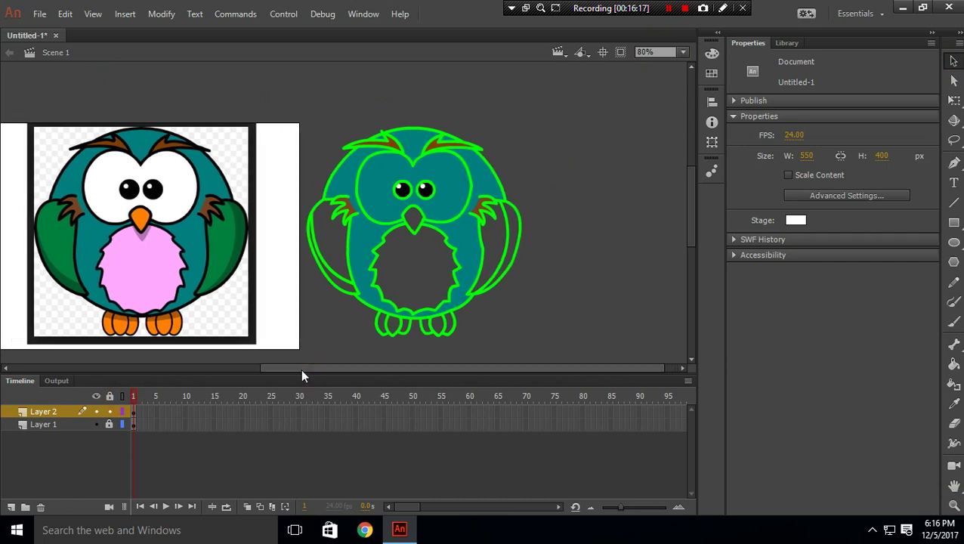
{"action": "left_click", "coordinate": [954, 364]}
{"action": "left_click", "coordinate": [889, 121]}
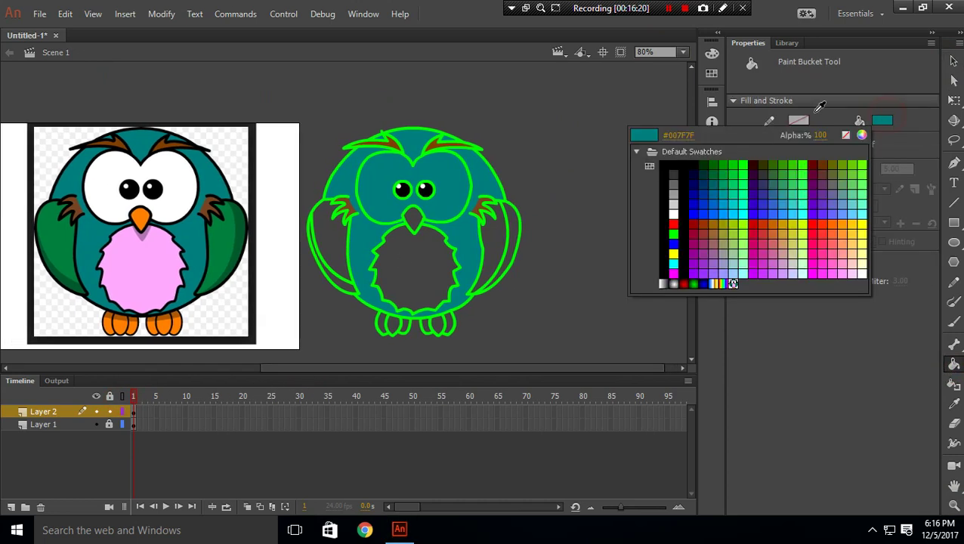
{"action": "left_click", "coordinate": [189, 188]}
{"action": "left_click", "coordinate": [444, 169]}
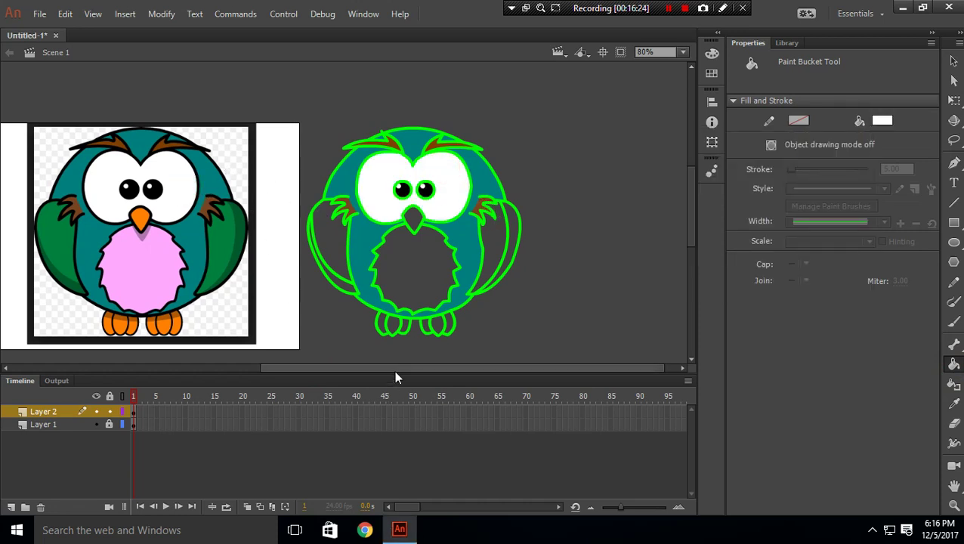
Fill the beak and the outer and middle toes of both feet with the orange sampled from the original beak.
{"action": "left_click_drag", "start_coordinate": [393, 369], "coordinate": [370, 370]}
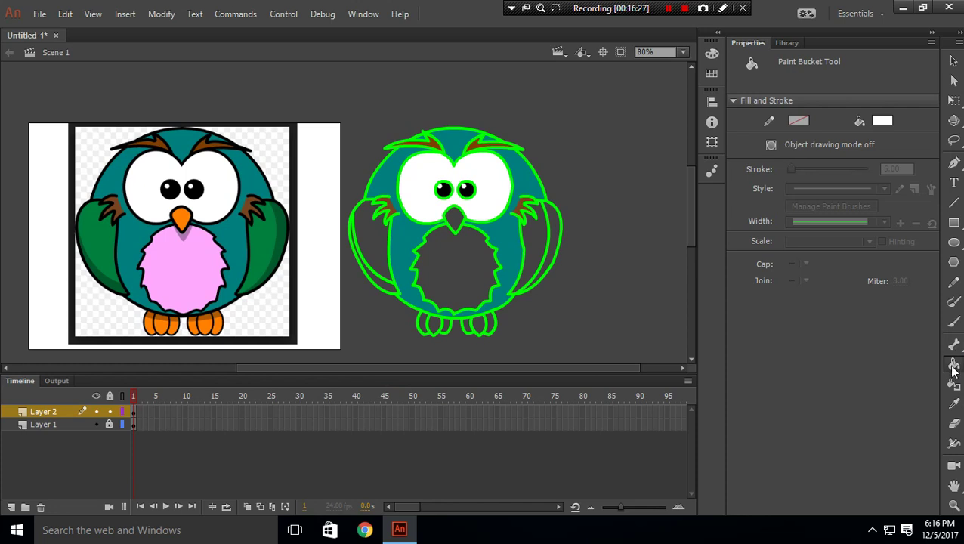
{"action": "left_click", "coordinate": [887, 121]}
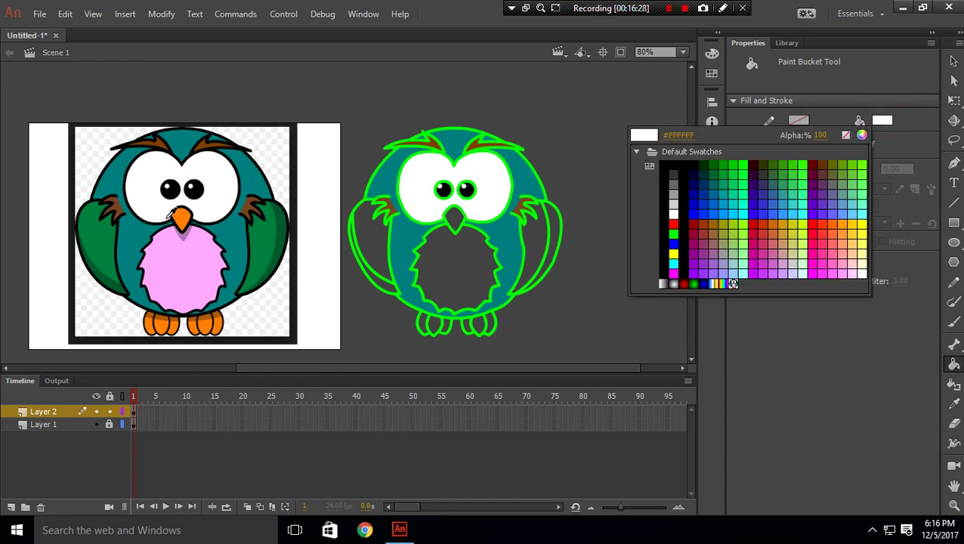
{"action": "left_click", "coordinate": [182, 219]}
{"action": "left_click", "coordinate": [448, 218]}
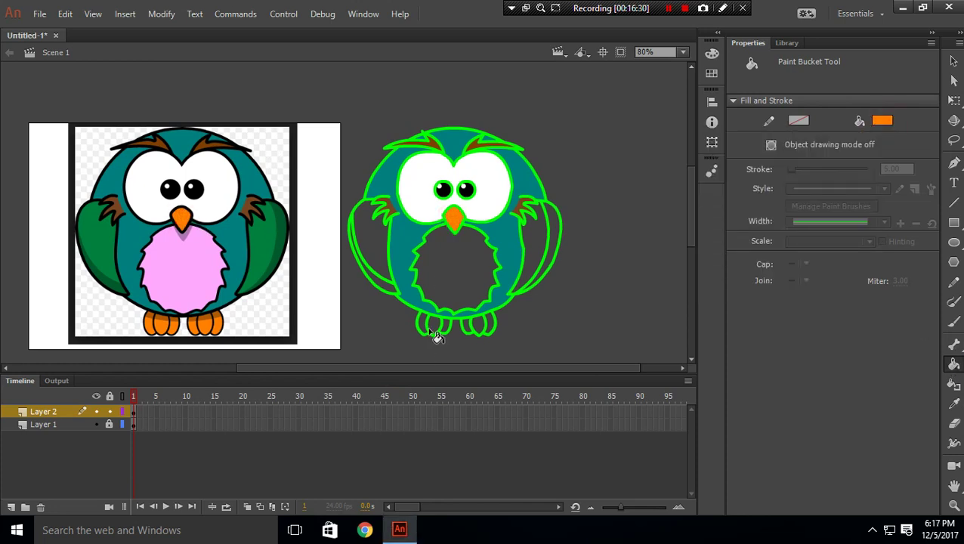
{"action": "left_click", "coordinate": [428, 327]}
{"action": "left_click", "coordinate": [436, 328]}
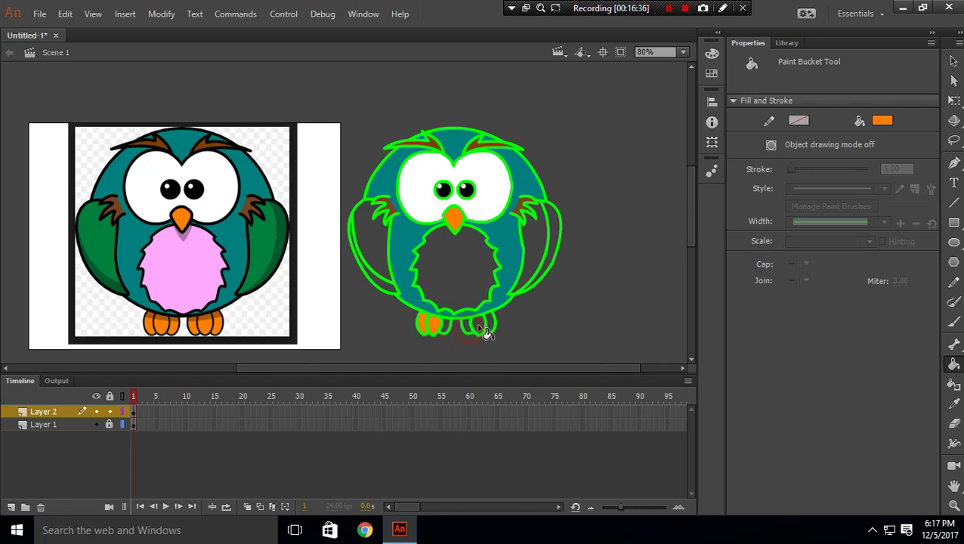
{"action": "left_click", "coordinate": [482, 327]}
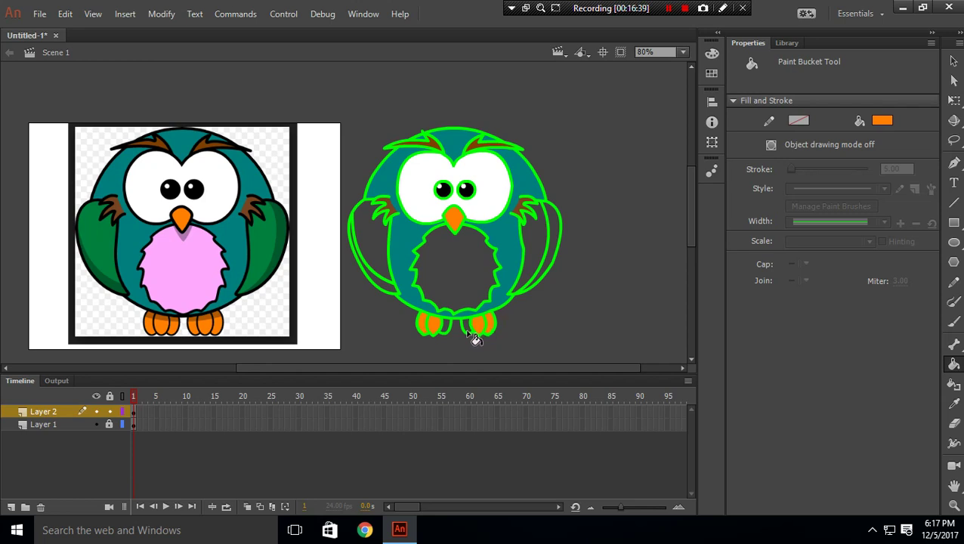
In outline display, unlock Layer 2 and extend the loose ends of both inner toes to meet the middle toes.
{"action": "scroll", "coordinate": [433, 303], "scroll_direction": "down", "scroll_amount": 3}
{"action": "scroll", "coordinate": [432, 302], "scroll_direction": "up", "scroll_amount": 2}
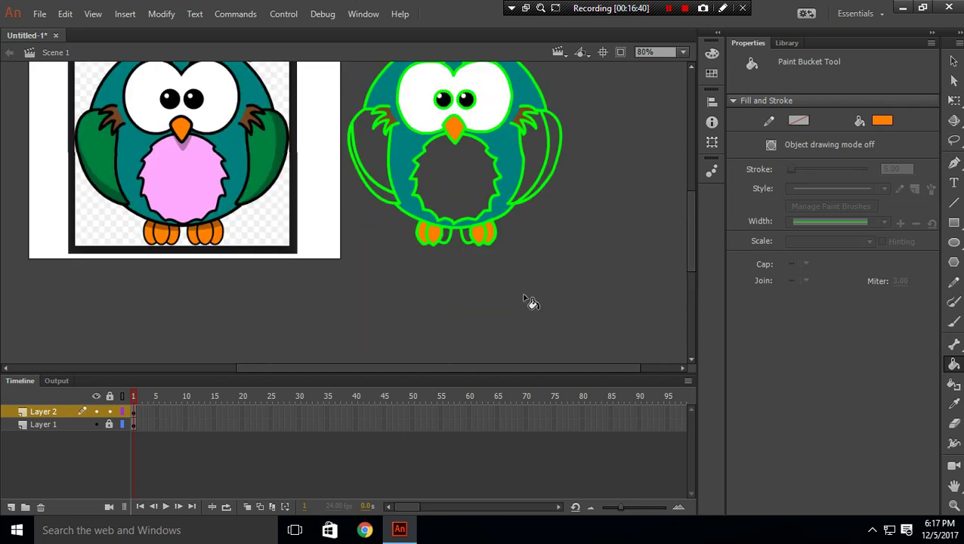
{"action": "left_click", "coordinate": [954, 505]}
{"action": "left_click", "coordinate": [482, 243]}
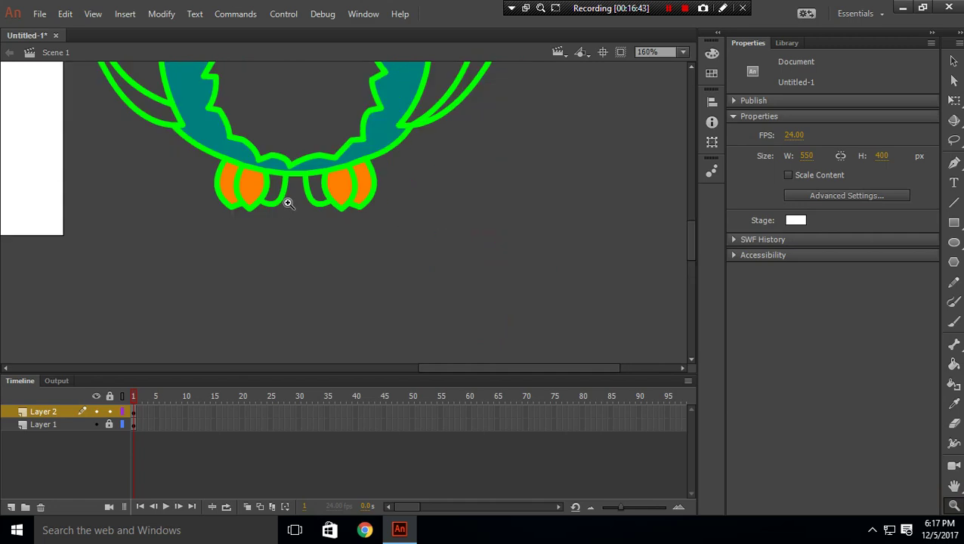
{"action": "left_click", "coordinate": [292, 182]}
{"action": "left_click", "coordinate": [369, 249]}
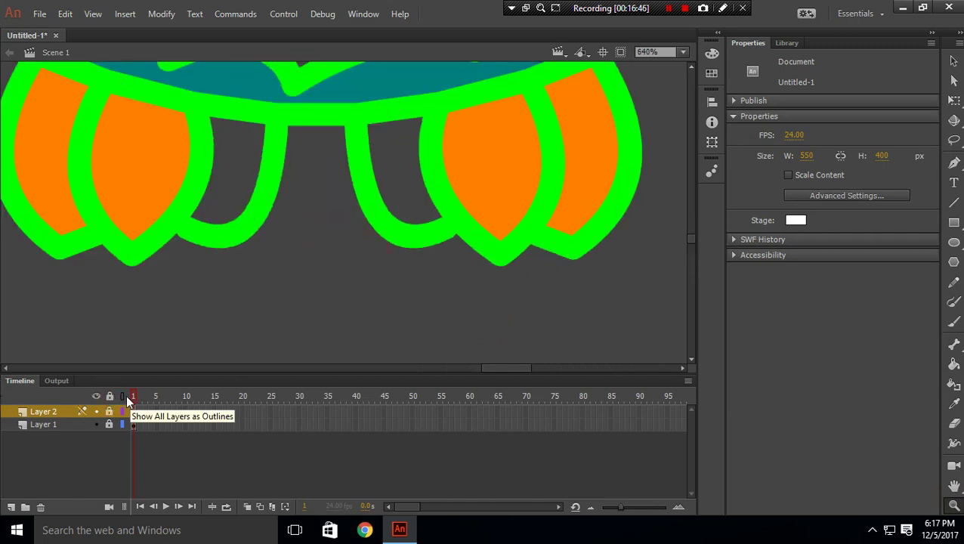
{"action": "left_click", "coordinate": [122, 396]}
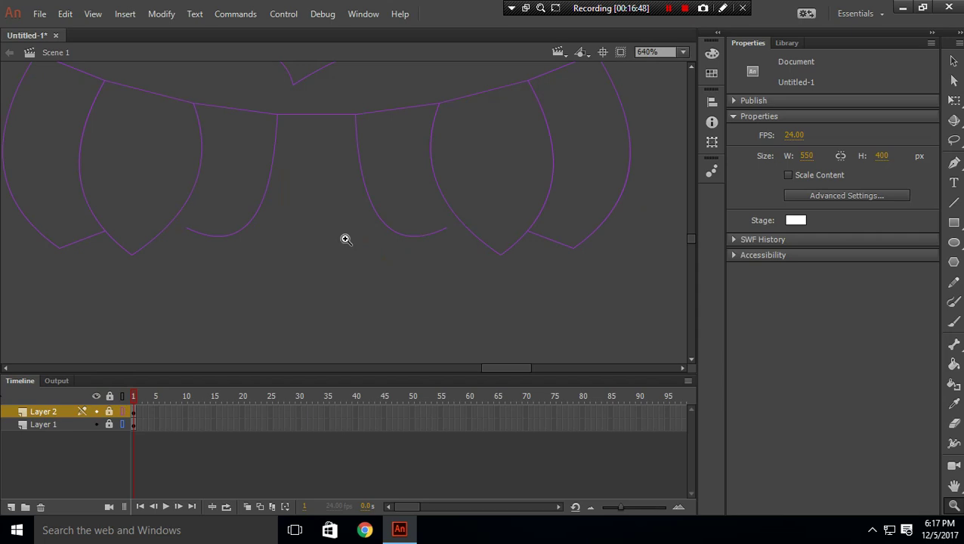
{"action": "left_click", "coordinate": [953, 61]}
{"action": "mouse_move", "coordinate": [444, 229]}
{"action": "left_mouse_down"}
{"action": "mouse_move", "coordinate": [460, 218]}
{"action": "mouse_move", "coordinate": [446, 226]}
{"action": "left_mouse_up"}
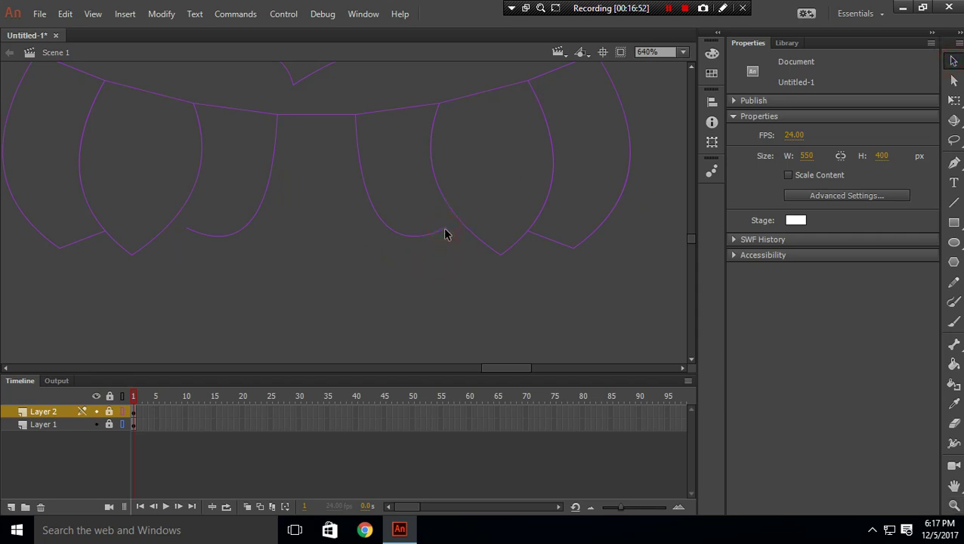
{"action": "left_click", "coordinate": [109, 413]}
{"action": "left_click_drag", "start_coordinate": [446, 230], "coordinate": [456, 220]}
{"action": "left_click_drag", "start_coordinate": [191, 234], "coordinate": [174, 225]}
Set the stage zoom to 80% and return all layers to full-colour display with the Paint Bucket tool active.
{"action": "left_click", "coordinate": [657, 53]}
{"action": "type", "text": "80"}
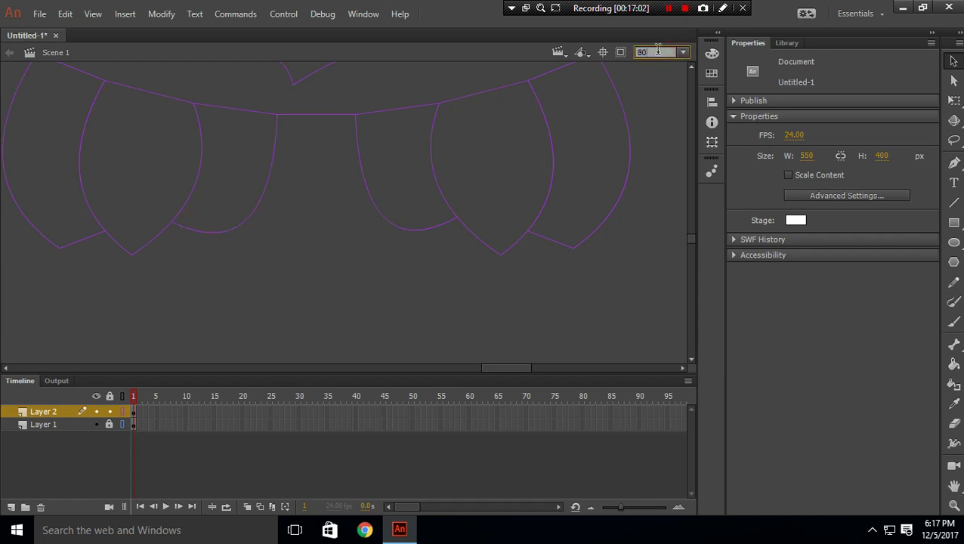
{"action": "key", "text": "Return"}
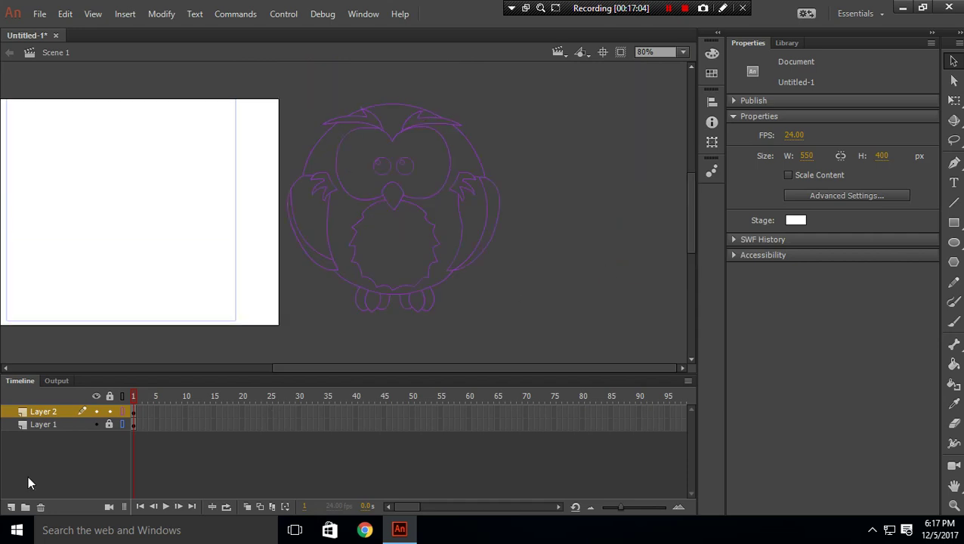
{"action": "left_click", "coordinate": [125, 396]}
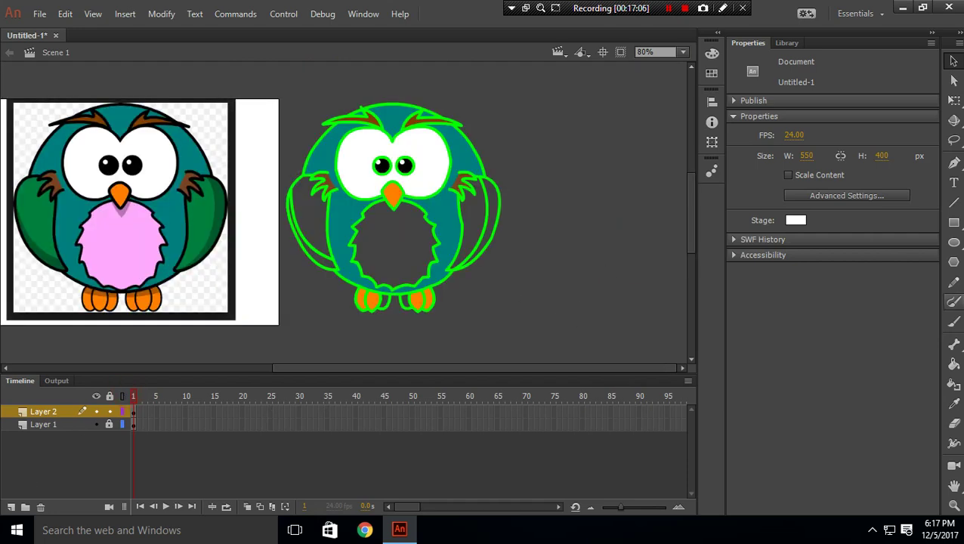
{"action": "left_click", "coordinate": [953, 365]}
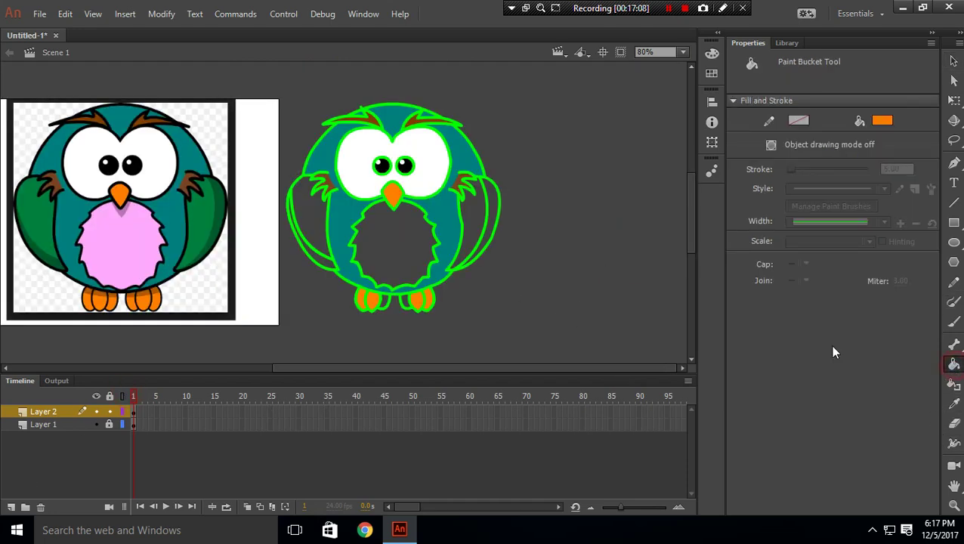
Fill the inner toes of both traced feet with the orange sampled from the original owl's feet.
{"action": "left_click", "coordinate": [878, 121]}
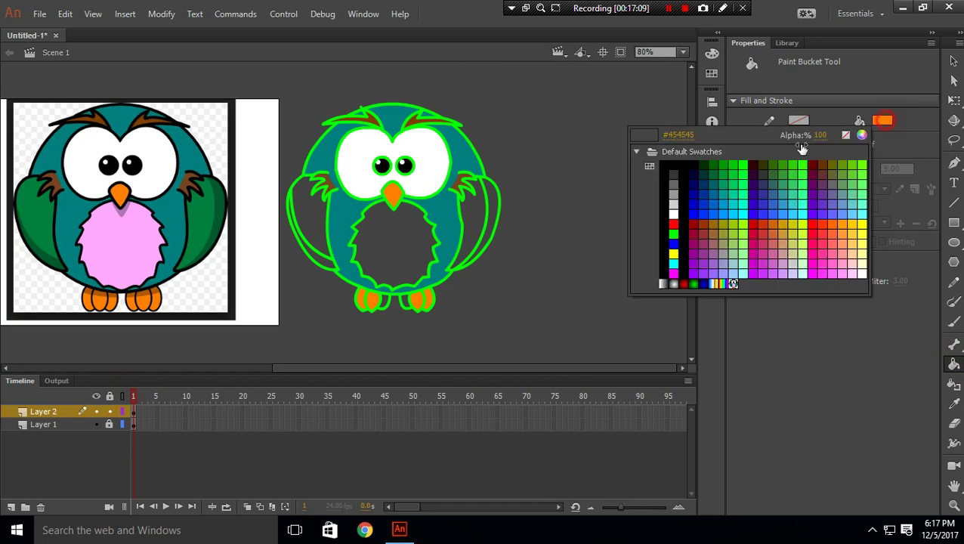
{"action": "left_click", "coordinate": [136, 298]}
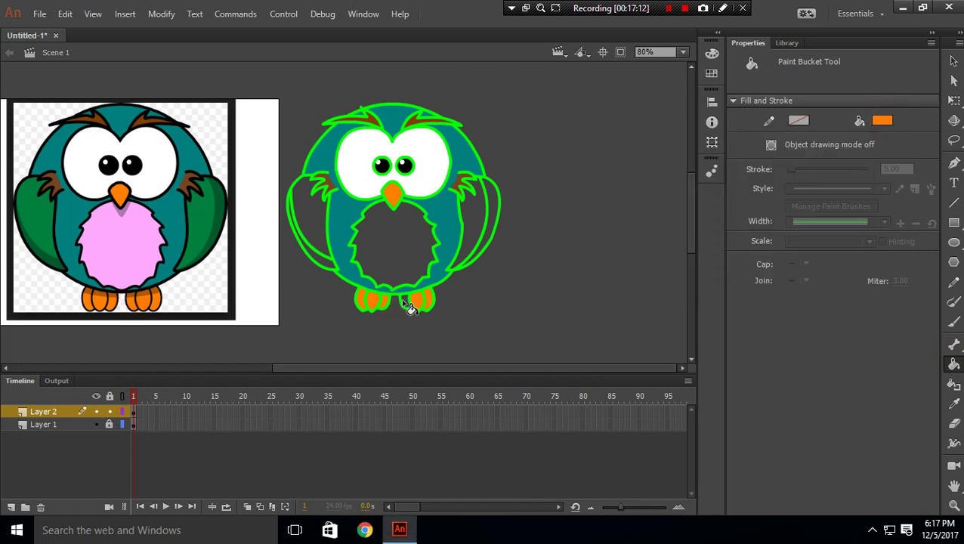
{"action": "left_click_drag", "start_coordinate": [319, 367], "coordinate": [299, 368]}
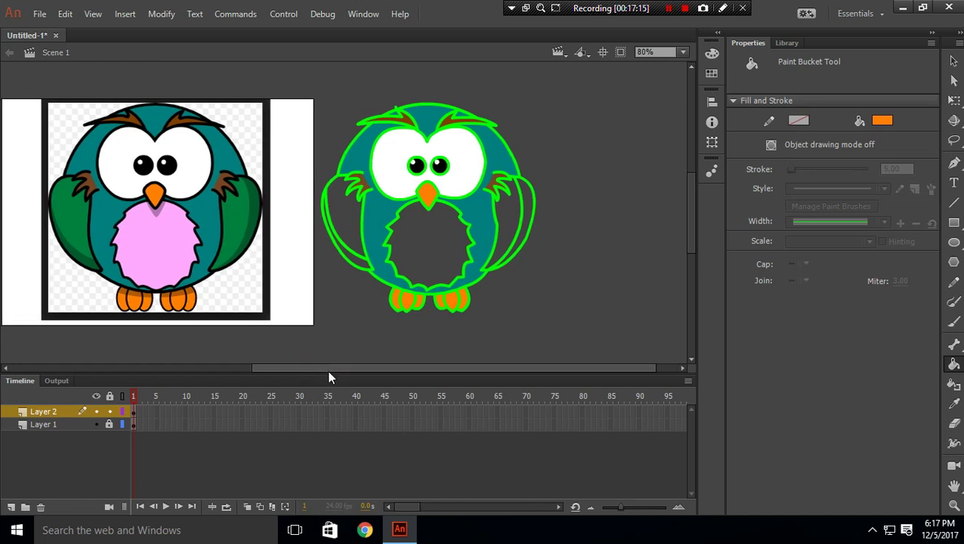
Fill the traced owl's belly with the pink sampled from the original belly.
{"action": "left_click", "coordinate": [883, 120]}
{"action": "left_click", "coordinate": [139, 236]}
{"action": "left_click", "coordinate": [449, 233]}
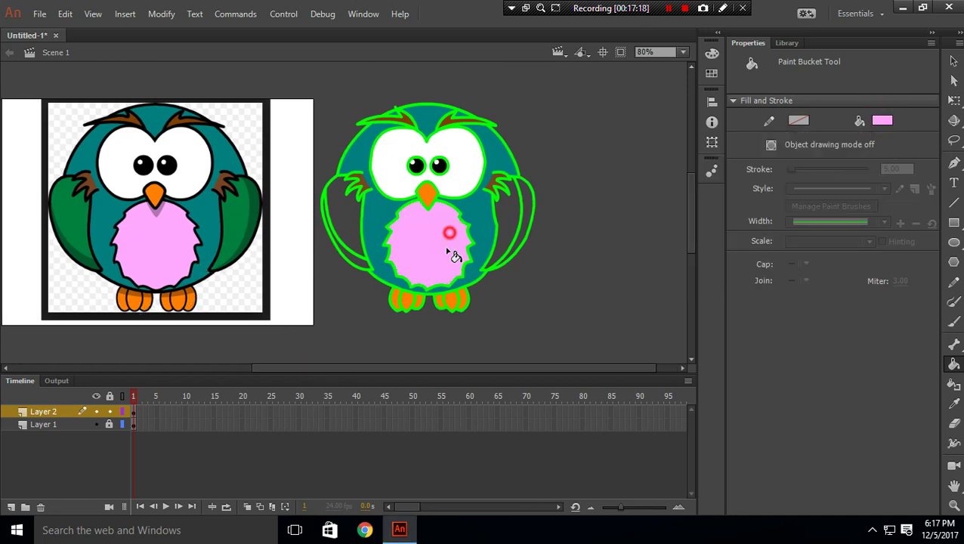
Fill the narrow outer bands of both traced wings with the dark green sampled from the original wing's shaded edge.
{"action": "left_click", "coordinate": [887, 121]}
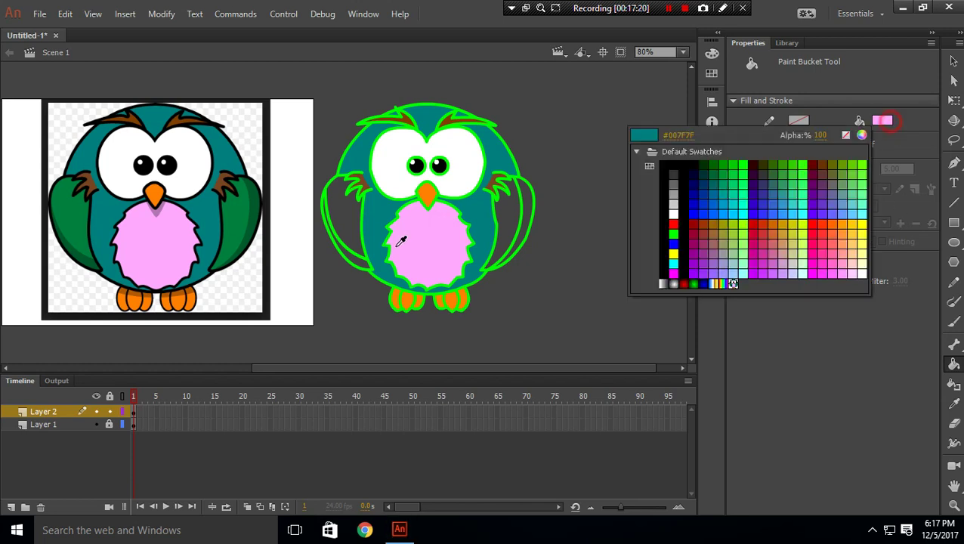
{"action": "left_click", "coordinate": [261, 206]}
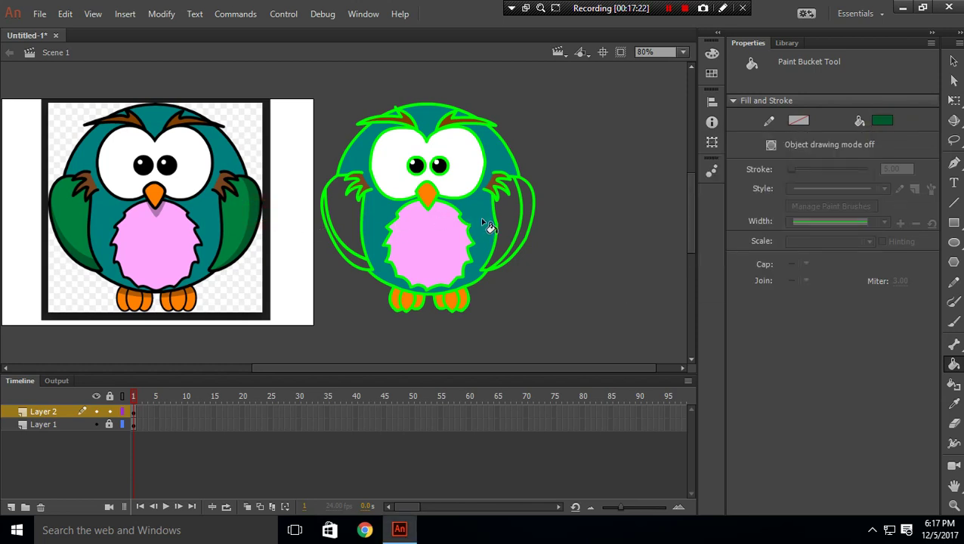
{"action": "left_click", "coordinate": [527, 214]}
{"action": "left_click", "coordinate": [351, 259]}
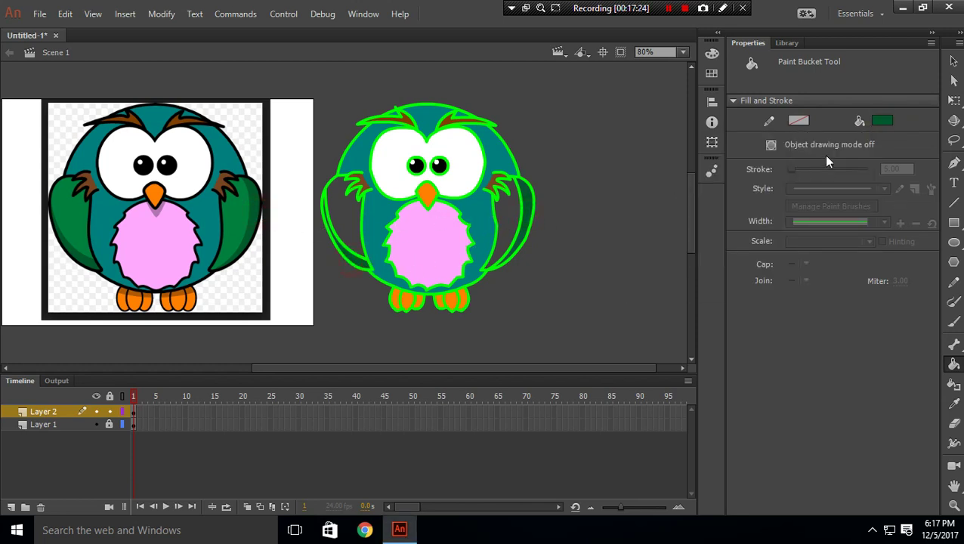
Fill the inner areas of both traced wings with the lighter green #007F3F sampled from the original wing.
{"action": "left_click", "coordinate": [881, 121]}
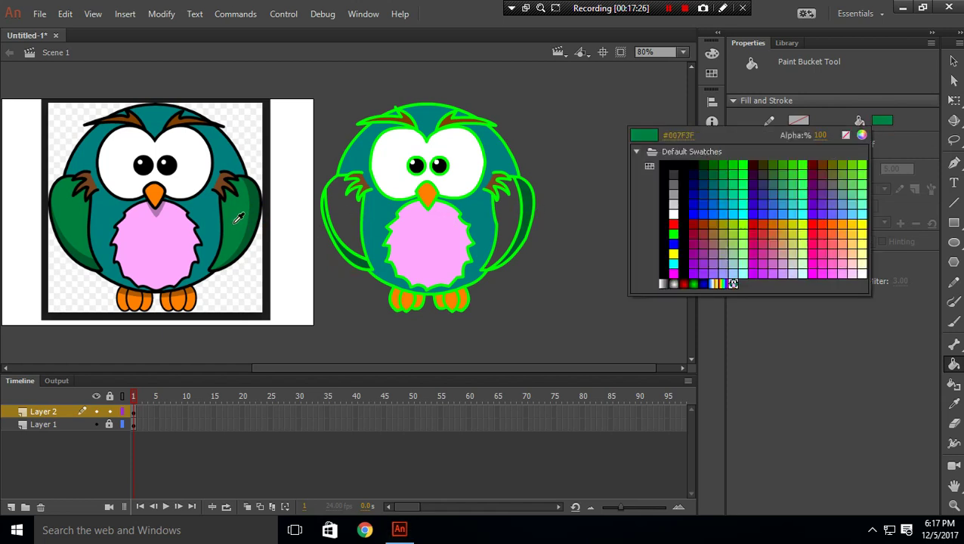
{"action": "left_click", "coordinate": [235, 219]}
{"action": "left_click", "coordinate": [505, 230]}
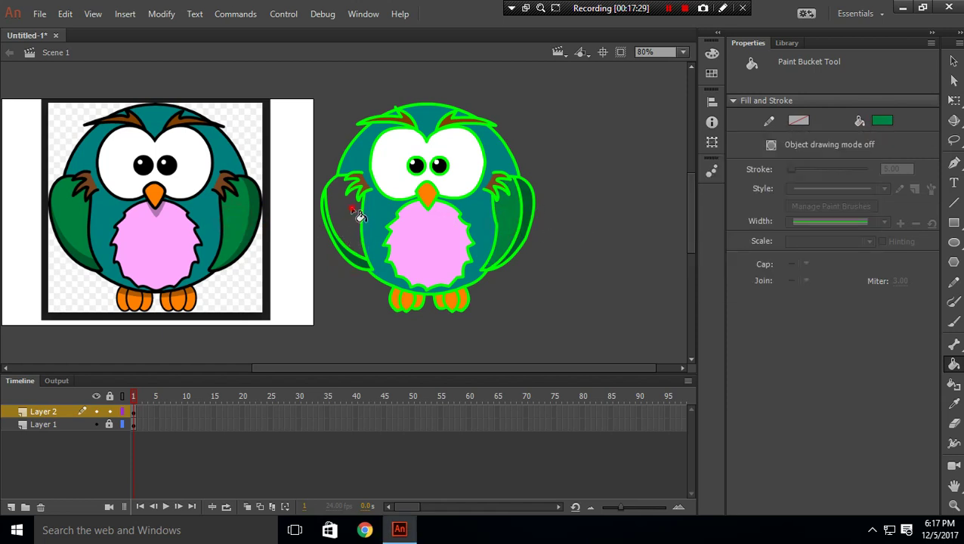
{"action": "left_click", "coordinate": [359, 215]}
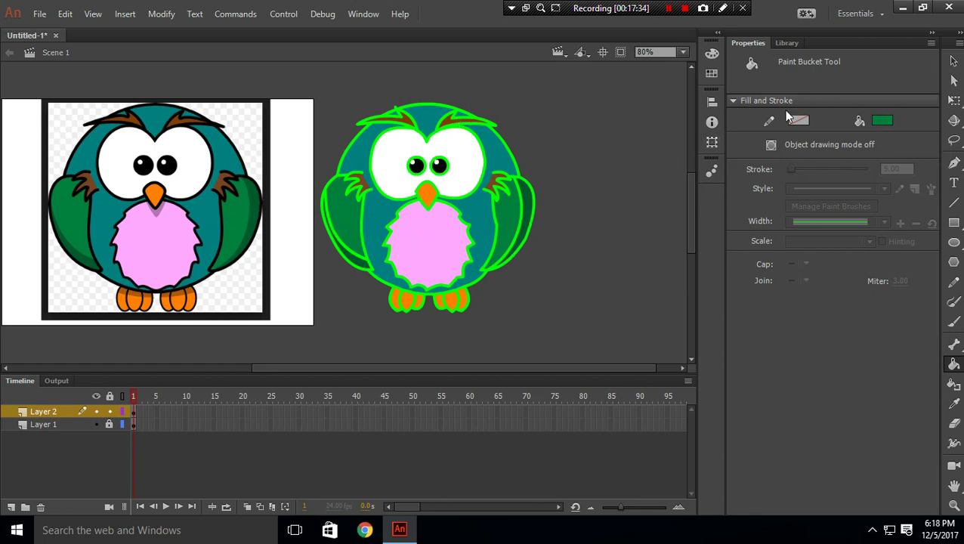
Select the connected green outlines of the traced owl and set their stroke color to black #000000.
{"action": "left_click", "coordinate": [954, 61]}
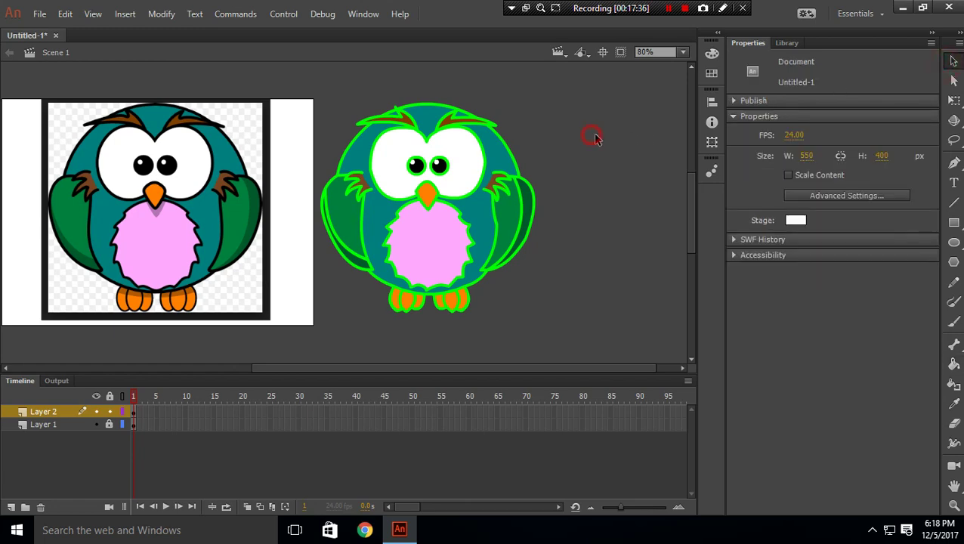
{"action": "left_click_drag", "start_coordinate": [362, 367], "coordinate": [353, 367]}
{"action": "scroll", "coordinate": [331, 247], "scroll_direction": "up", "scroll_amount": 1}
{"action": "scroll", "coordinate": [328, 242], "scroll_direction": "down", "scroll_amount": 1}
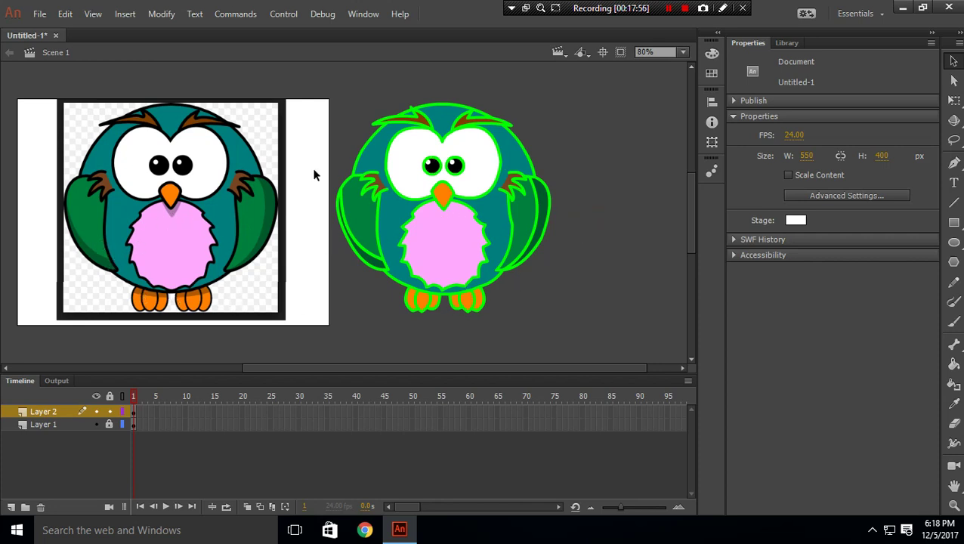
{"action": "left_click", "coordinate": [637, 142]}
{"action": "left_click", "coordinate": [436, 198]}
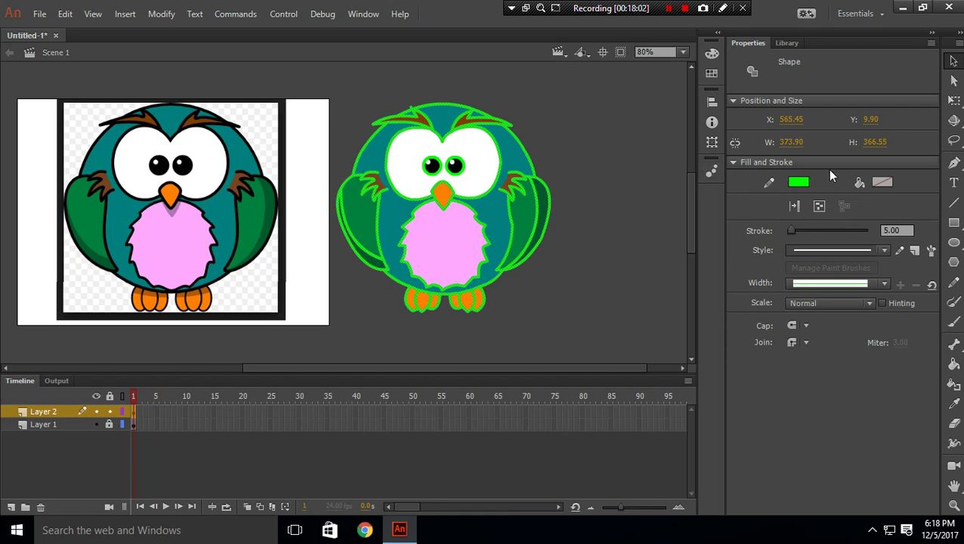
{"action": "left_click", "coordinate": [799, 182]}
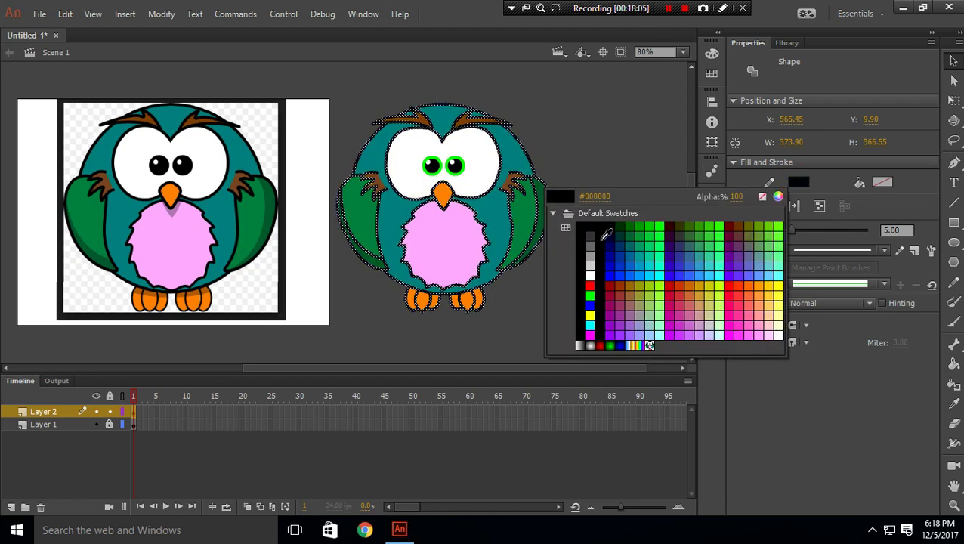
{"action": "left_click", "coordinate": [599, 239]}
{"action": "left_click", "coordinate": [587, 166]}
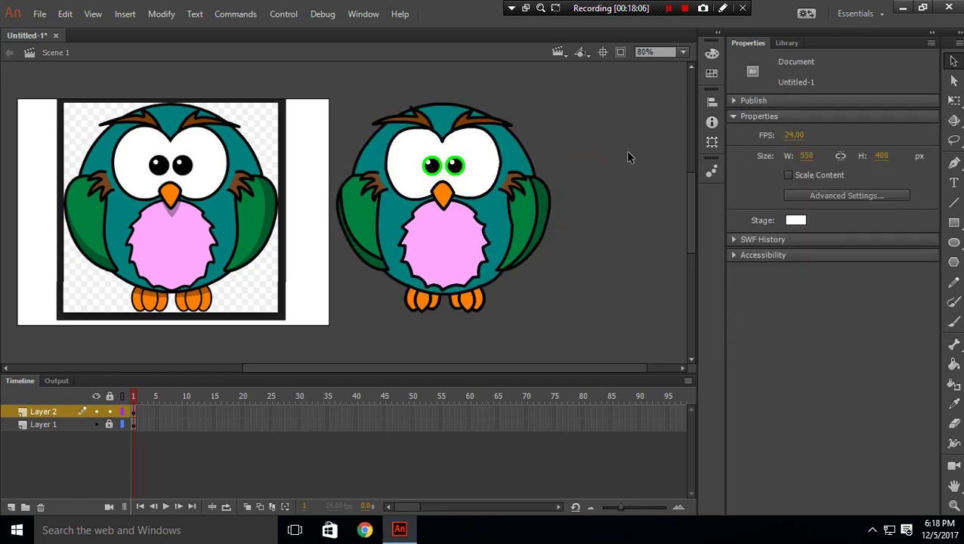
Recolor the green outlines around both pupils of the traced owl to black.
{"action": "left_click", "coordinate": [448, 169]}
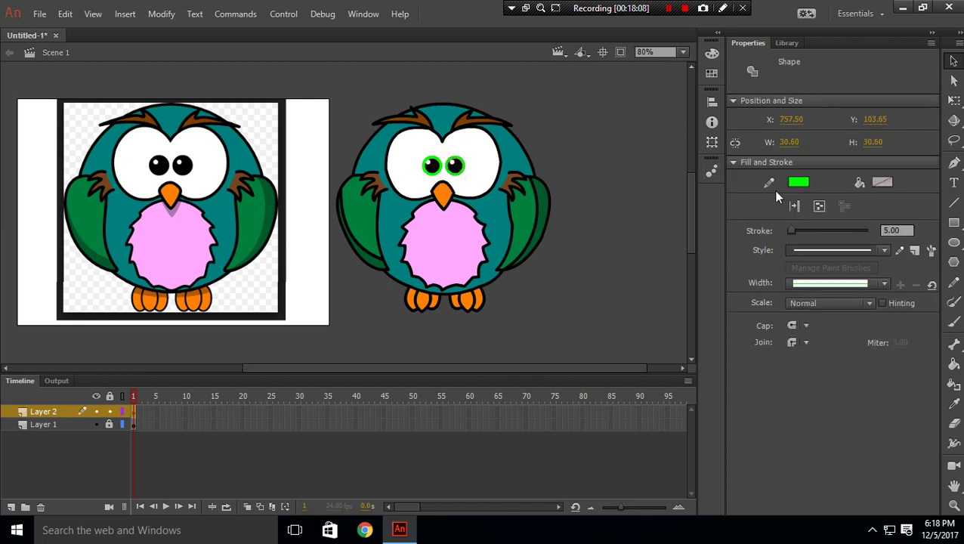
{"action": "left_click", "coordinate": [799, 182]}
{"action": "left_click", "coordinate": [598, 265]}
{"action": "left_click", "coordinate": [432, 166]}
{"action": "left_click", "coordinate": [799, 182]}
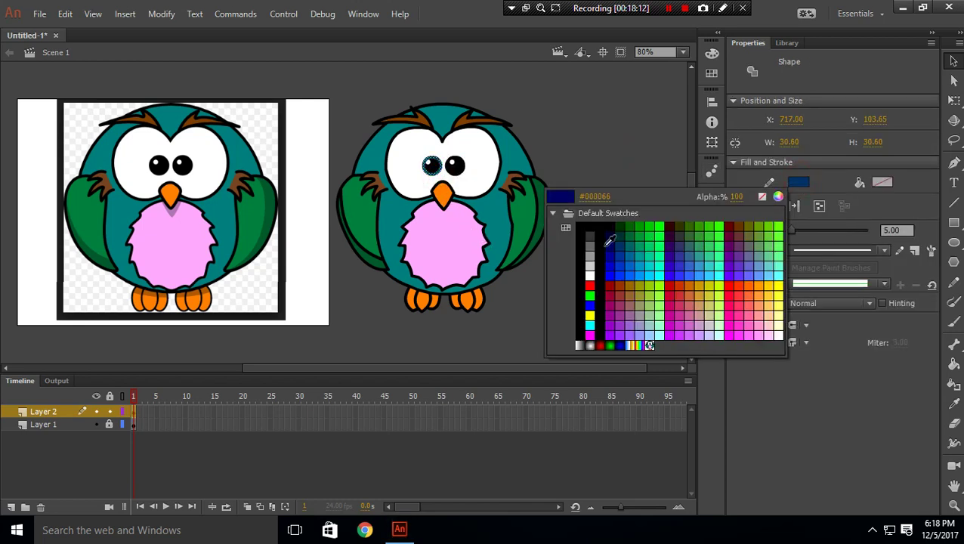
{"action": "left_click", "coordinate": [601, 242]}
{"action": "left_click", "coordinate": [590, 145]}
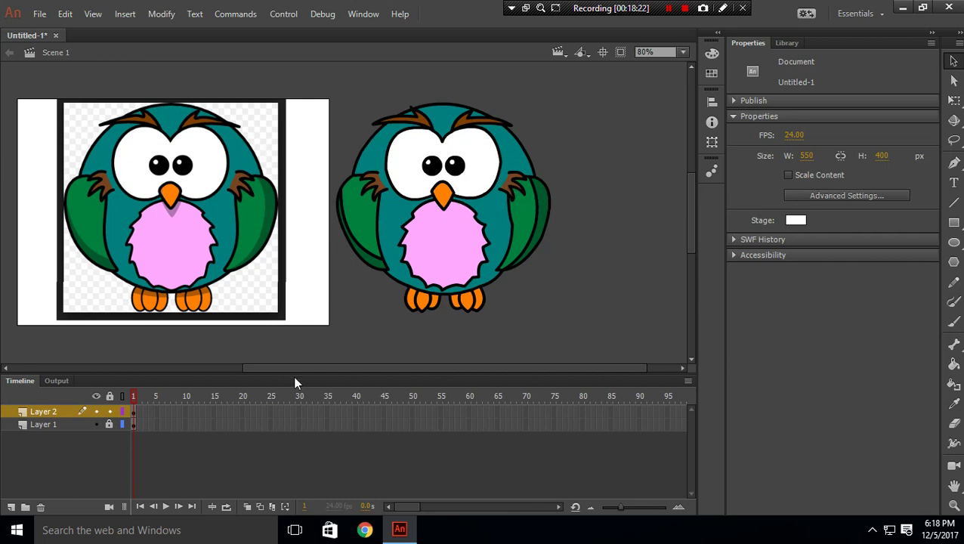
Unlock Layer 1 and move the original owl image upward, partly off the stage.
{"action": "left_click_drag", "start_coordinate": [300, 369], "coordinate": [283, 370]}
{"action": "left_click", "coordinate": [180, 200]}
{"action": "left_click_drag", "start_coordinate": [211, 237], "coordinate": [182, 160]}
{"action": "left_click", "coordinate": [109, 425]}
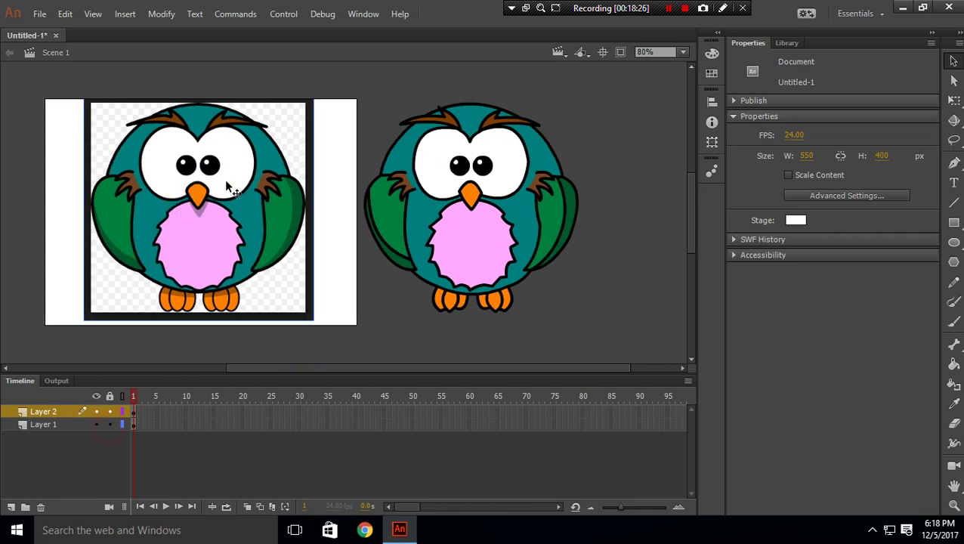
{"action": "left_click_drag", "start_coordinate": [228, 185], "coordinate": [241, 143]}
{"action": "left_click_drag", "start_coordinate": [259, 228], "coordinate": [250, 169]}
Move the whole traced owl up and away to X 651.65, Y -61.35, and return the original image to the stage at X 29, Y 0.
{"action": "left_click_drag", "start_coordinate": [365, 86], "coordinate": [602, 337]}
{"action": "left_click_drag", "start_coordinate": [452, 217], "coordinate": [501, 176]}
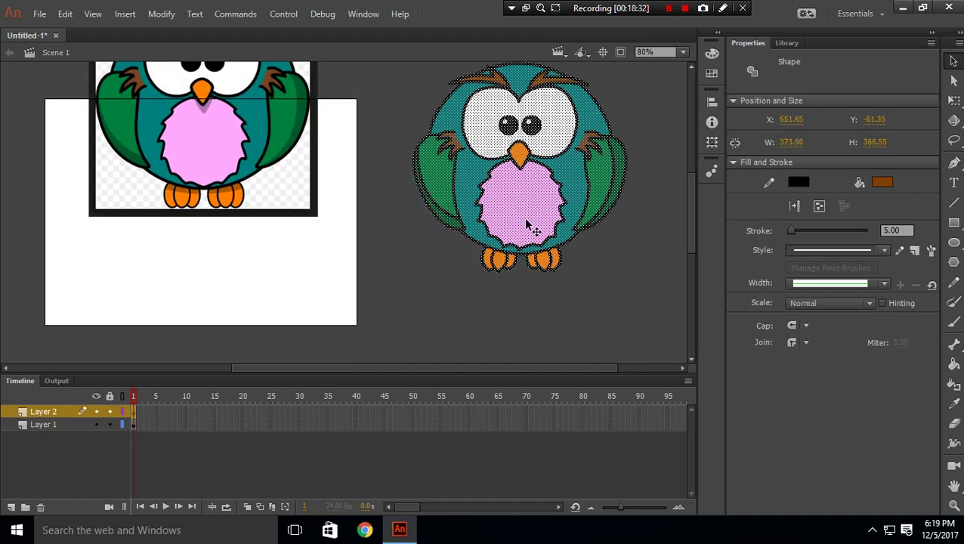
{"action": "left_click", "coordinate": [416, 287]}
{"action": "left_click", "coordinate": [232, 123]}
{"action": "left_click_drag", "start_coordinate": [283, 111], "coordinate": [259, 215]}
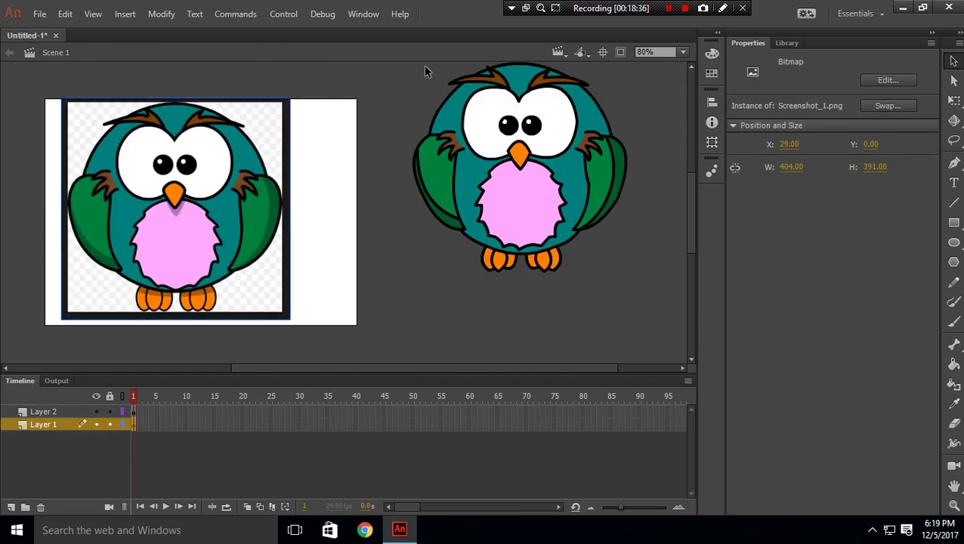
Select the whole traced owl and move it down to the stage's edge at X 510.45, Y 59.85.
{"action": "scroll", "coordinate": [477, 126], "scroll_direction": "up", "scroll_amount": 3}
{"action": "left_click_drag", "start_coordinate": [391, 133], "coordinate": [392, 156]}
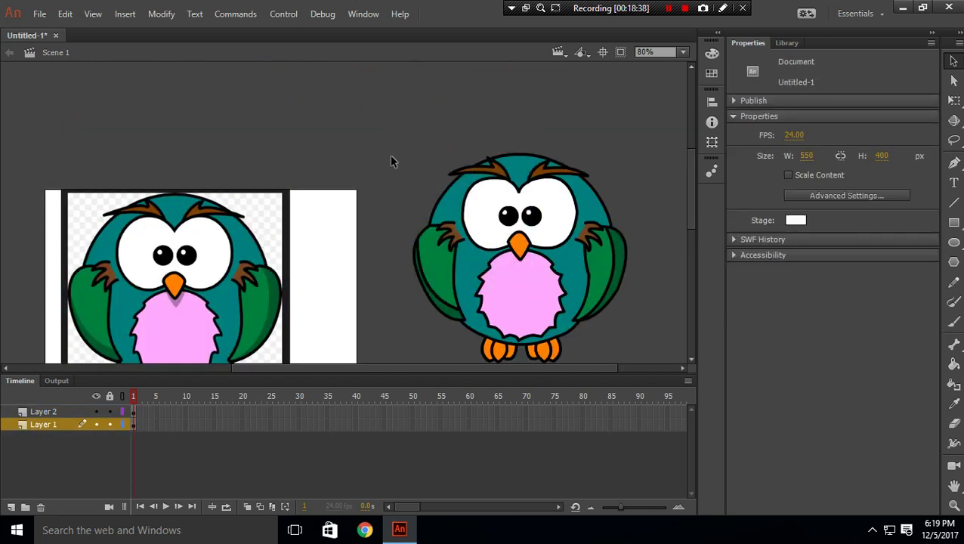
{"action": "scroll", "coordinate": [392, 159], "scroll_direction": "down", "scroll_amount": 4}
{"action": "scroll", "coordinate": [392, 156], "scroll_direction": "up", "scroll_amount": 2}
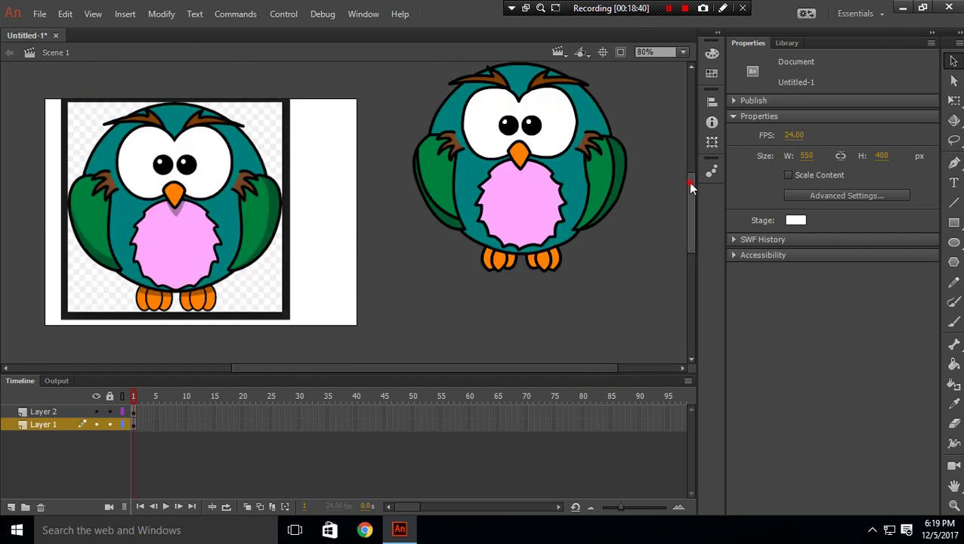
{"action": "left_click_drag", "start_coordinate": [691, 186], "coordinate": [691, 170]}
{"action": "left_click_drag", "start_coordinate": [375, 100], "coordinate": [644, 339]}
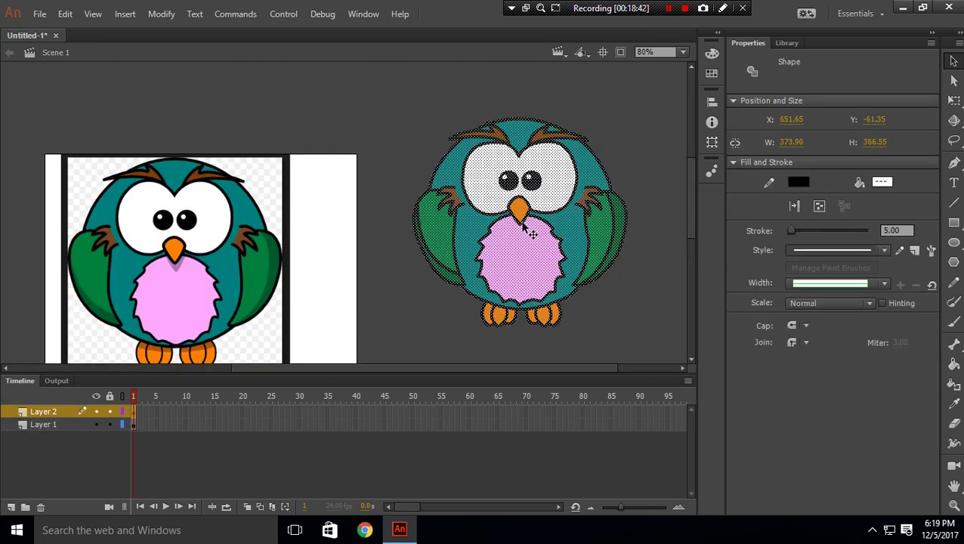
{"action": "left_click_drag", "start_coordinate": [521, 223], "coordinate": [441, 291]}
{"action": "scroll", "coordinate": [514, 180], "scroll_direction": "down", "scroll_amount": 2}
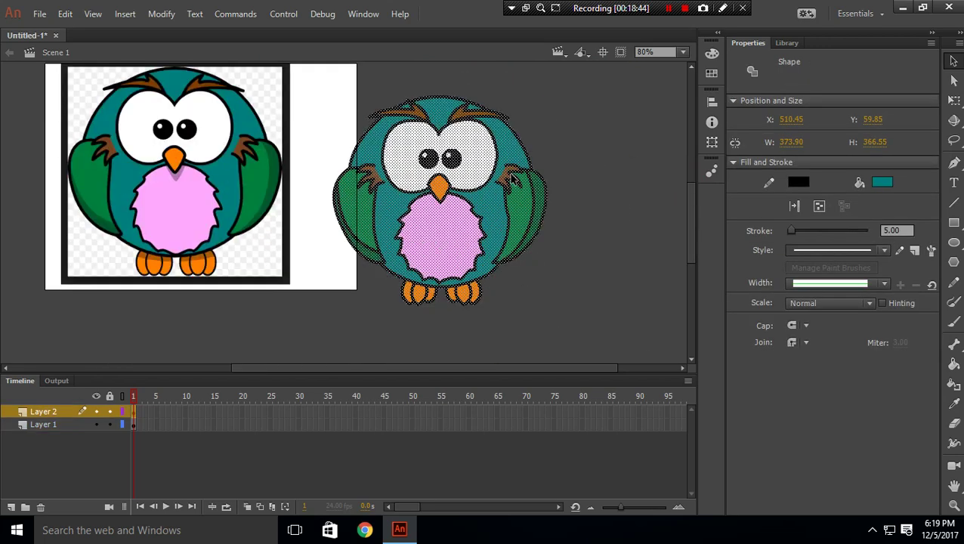
{"action": "left_click", "coordinate": [609, 179]}
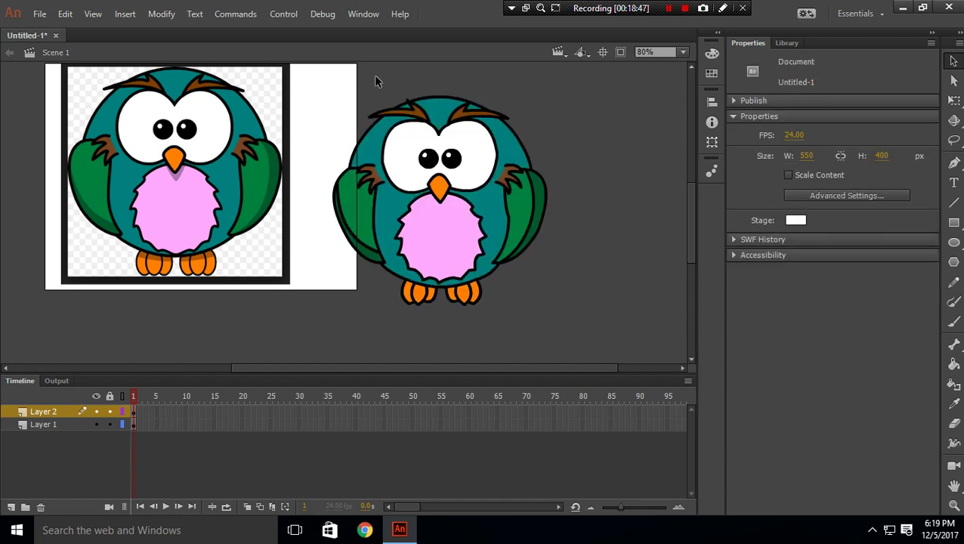
Move the original owl image above the stage and delete it from Layer 1.
{"action": "left_click", "coordinate": [204, 150]}
{"action": "scroll", "coordinate": [243, 151], "scroll_direction": "up", "scroll_amount": 2}
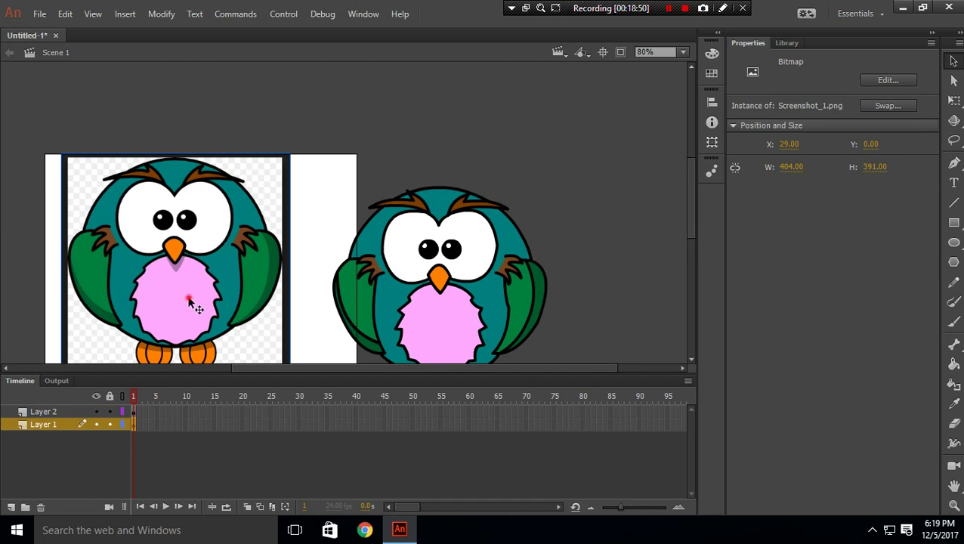
{"action": "left_click_drag", "start_coordinate": [189, 299], "coordinate": [254, 46]}
{"action": "left_click", "coordinate": [516, 163]}
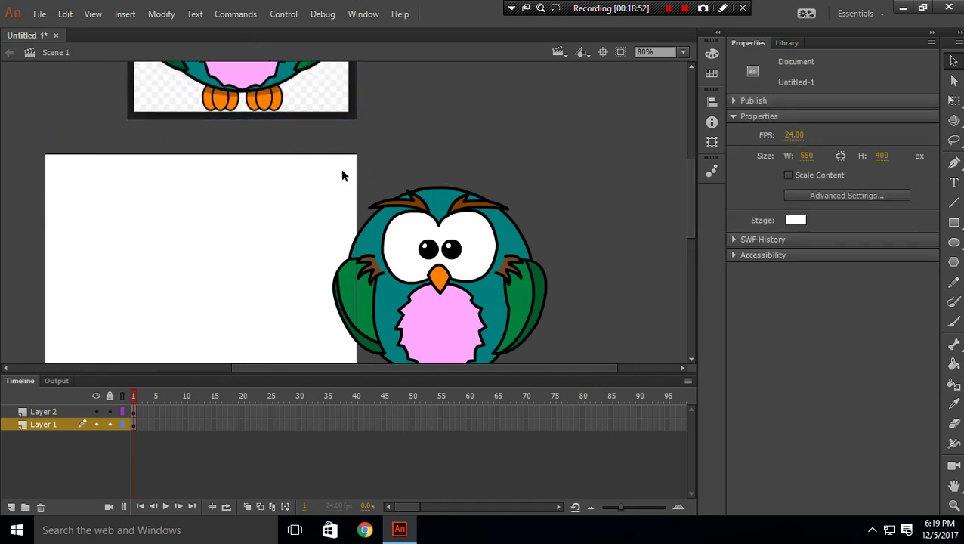
{"action": "left_click", "coordinate": [319, 76]}
{"action": "key", "text": "Delete"}
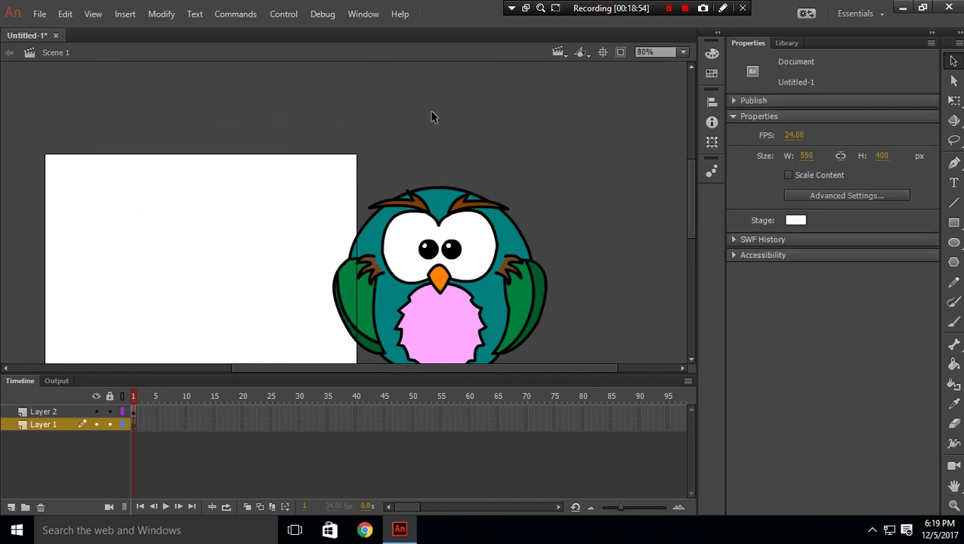
Select the whole traced owl and place it in the middle of the empty white stage.
{"action": "left_click_drag", "start_coordinate": [427, 368], "coordinate": [370, 366]}
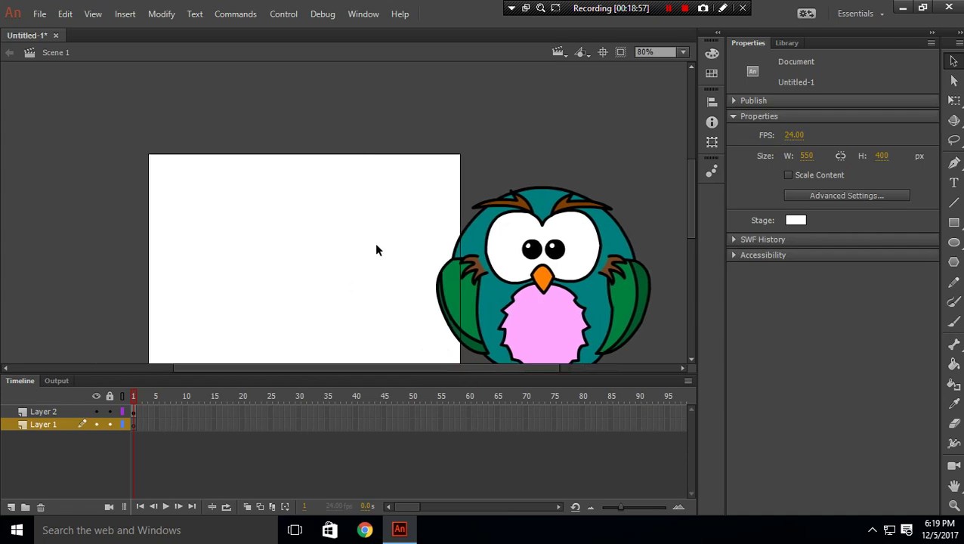
{"action": "scroll", "coordinate": [377, 246], "scroll_direction": "down", "scroll_amount": 2}
{"action": "left_click_drag", "start_coordinate": [433, 73], "coordinate": [665, 323]}
{"action": "left_click_drag", "start_coordinate": [609, 243], "coordinate": [313, 219]}
{"action": "left_click", "coordinate": [549, 159]}
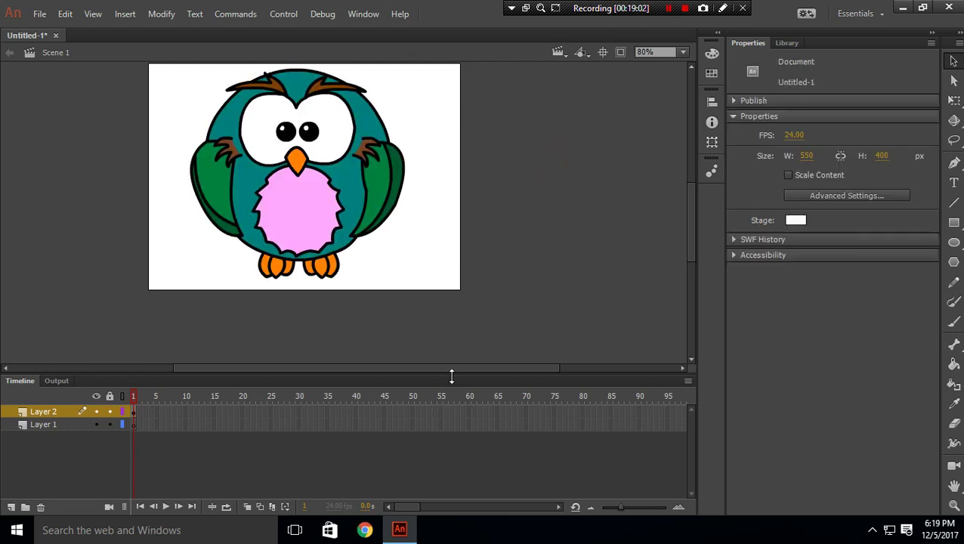
Bring the whole stage into view and display all layers as outlines.
{"action": "left_click_drag", "start_coordinate": [451, 370], "coordinate": [433, 369]}
{"action": "scroll", "coordinate": [445, 296], "scroll_direction": "up", "scroll_amount": 2}
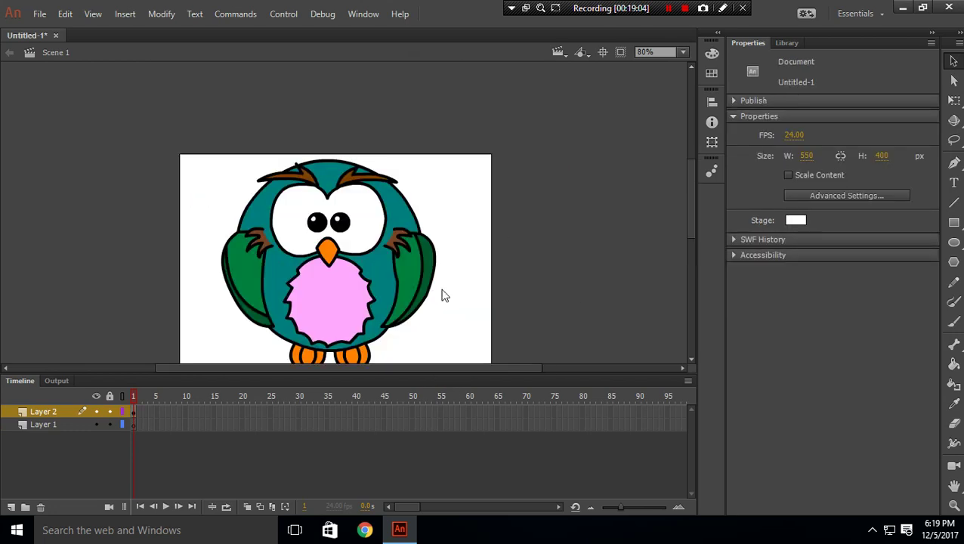
{"action": "left_click_drag", "start_coordinate": [694, 219], "coordinate": [693, 231]}
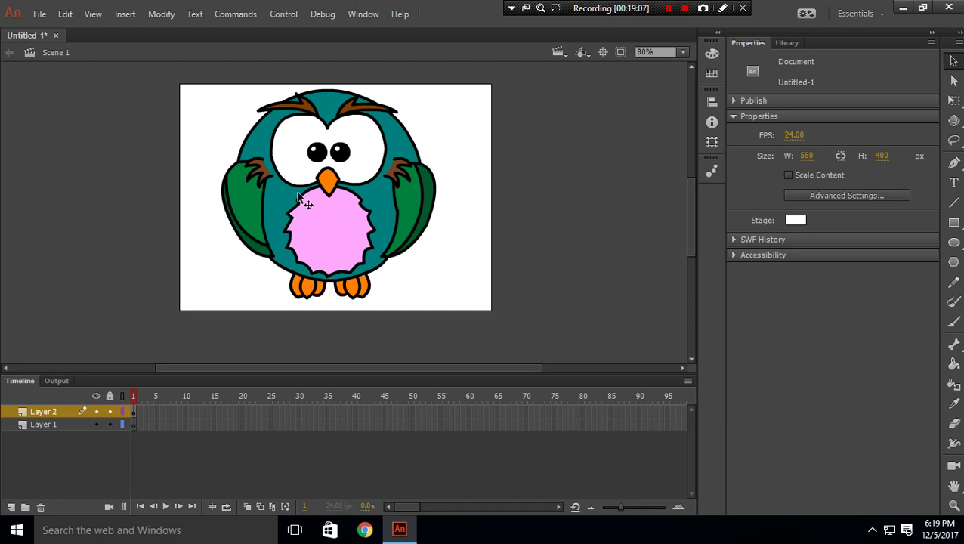
{"action": "left_click", "coordinate": [122, 398]}
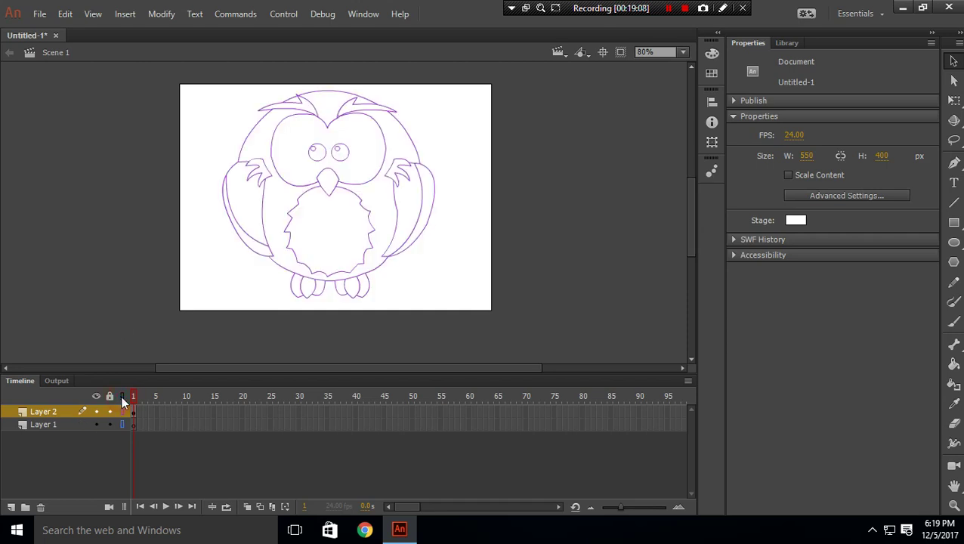
Export the outlined owl as a GIF image named Untitled-1 to the Desktop.
{"action": "left_click", "coordinate": [39, 13]}
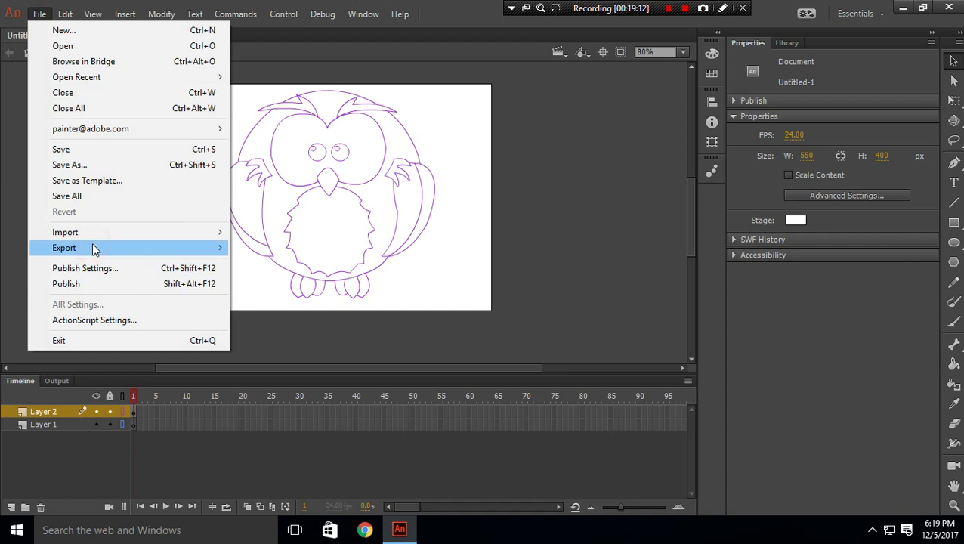
{"action": "mouse_move", "coordinate": [95, 250]}
{"action": "left_click", "coordinate": [304, 250]}
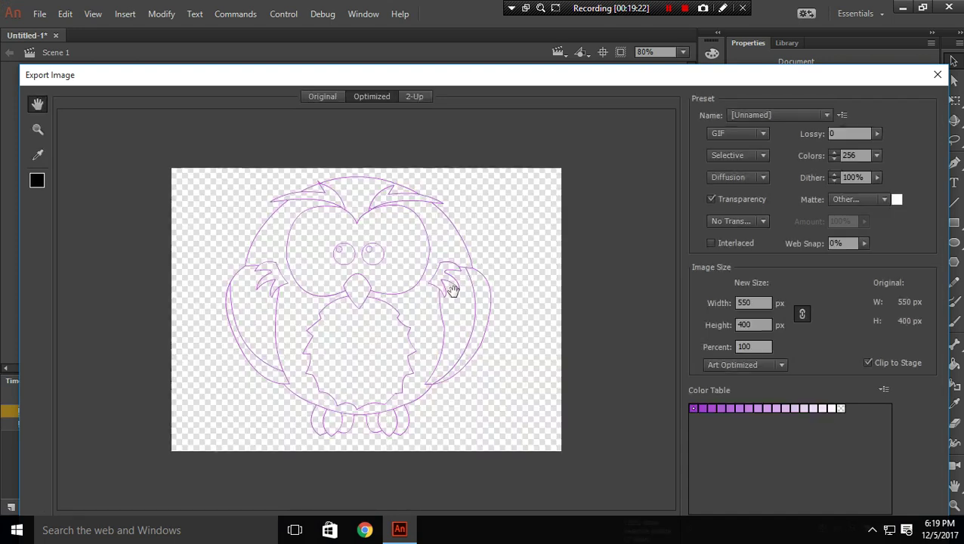
{"action": "key", "text": "Return"}
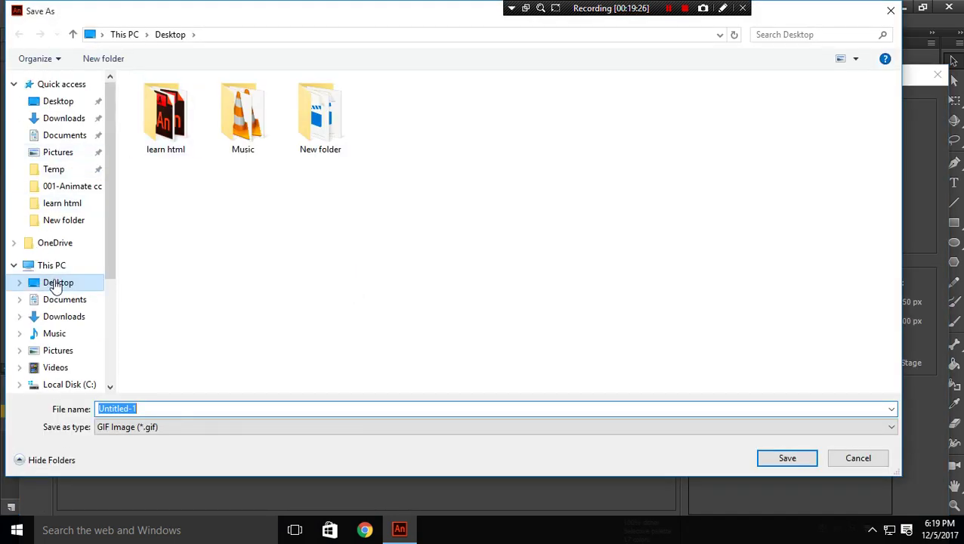
{"action": "left_click", "coordinate": [58, 282]}
{"action": "left_click", "coordinate": [216, 429]}
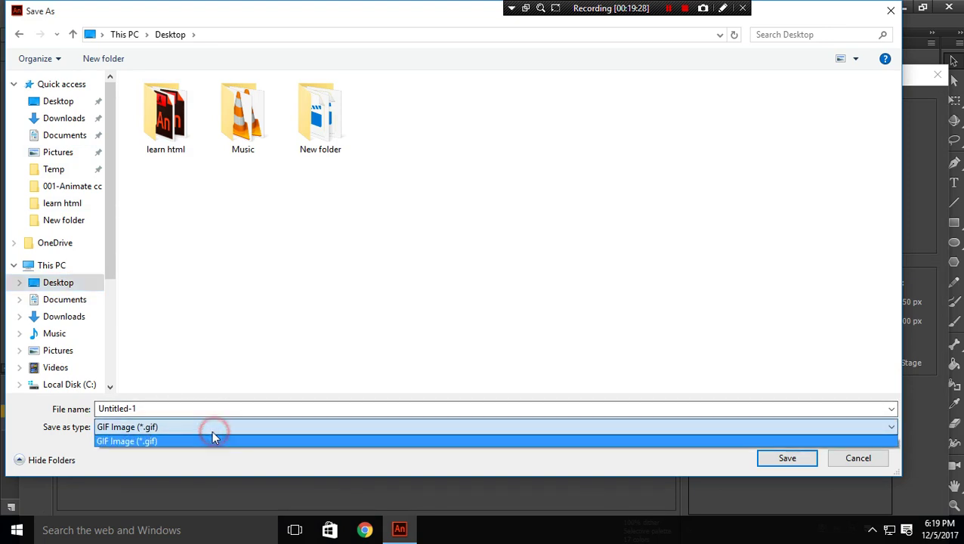
{"action": "left_click", "coordinate": [209, 410]}
{"action": "left_click", "coordinate": [280, 411]}
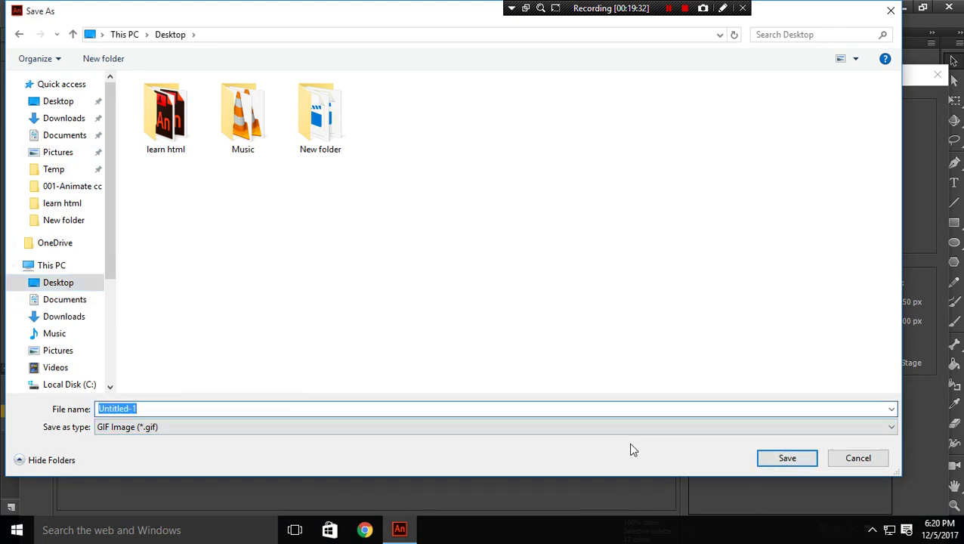
{"action": "left_click", "coordinate": [802, 467]}
{"action": "key", "text": "Return"}
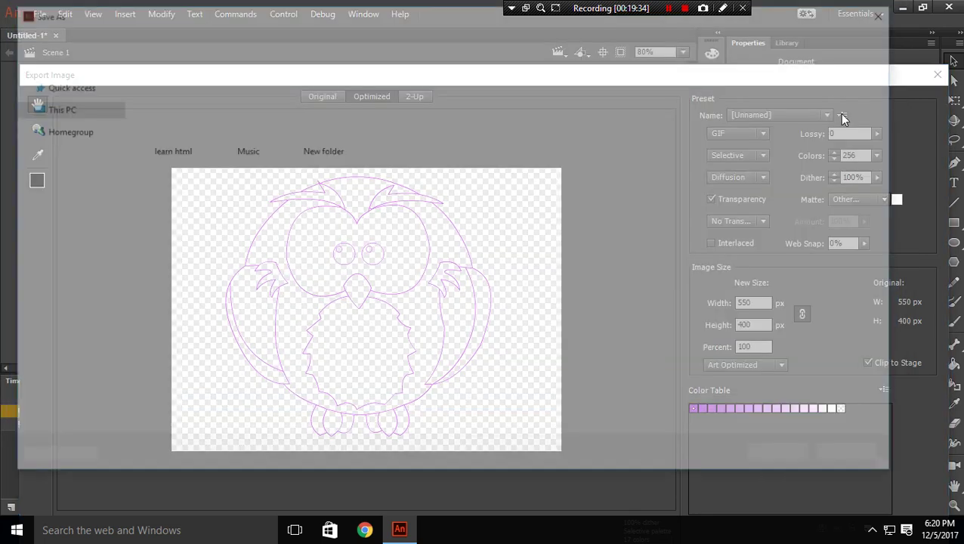
{"action": "left_click", "coordinate": [889, 10]}
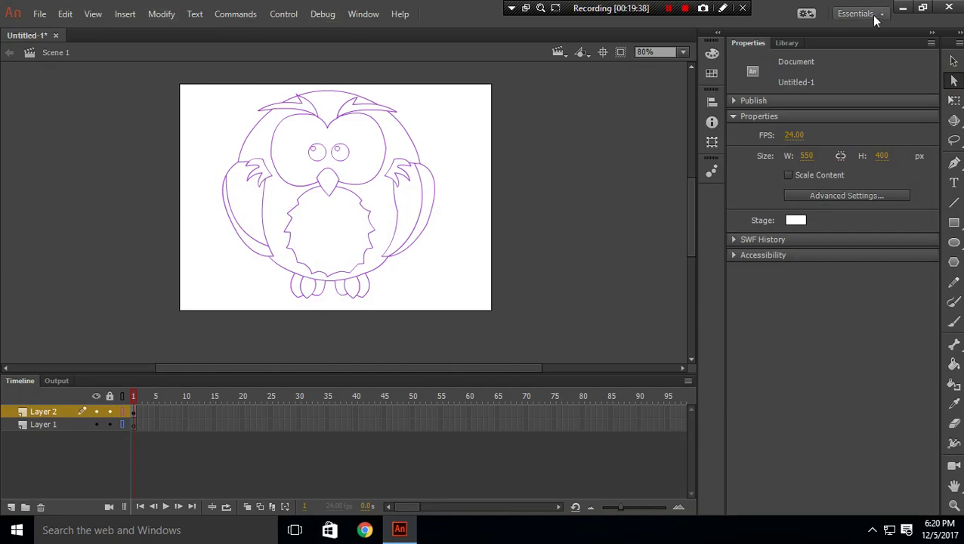
Switch to the desktop and try to open the exported Untitled-1 GIF.
{"action": "left_click", "coordinate": [902, 8]}
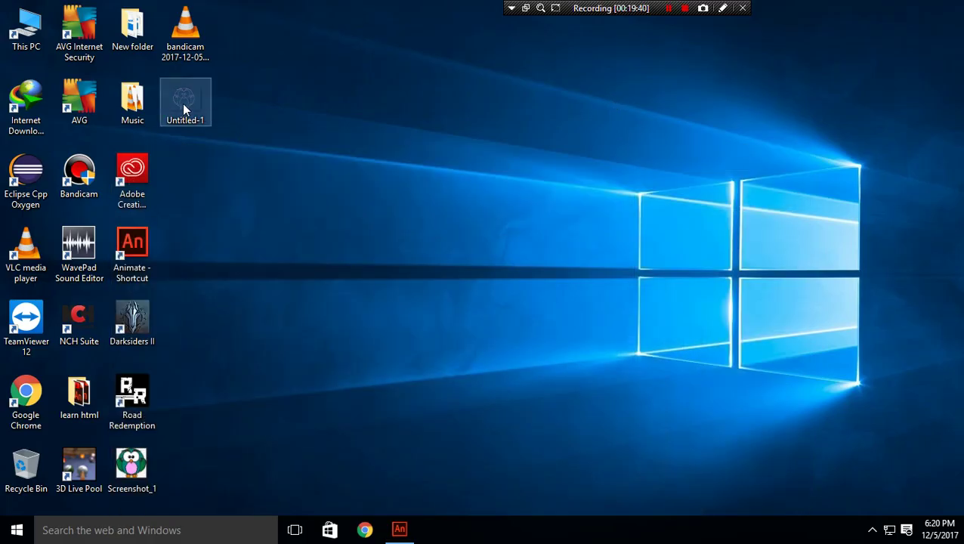
{"action": "double_click", "coordinate": [182, 104]}
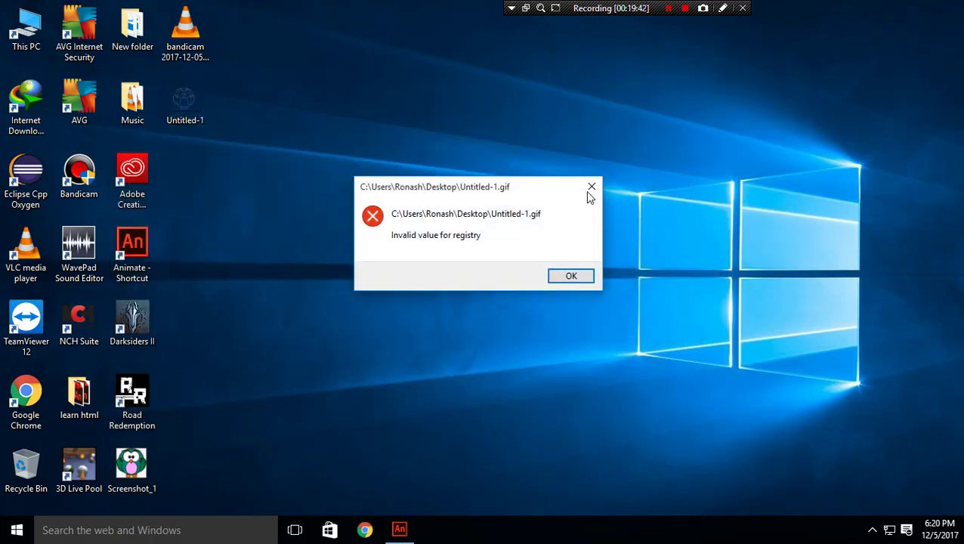
{"action": "left_click", "coordinate": [590, 192]}
{"action": "left_click", "coordinate": [316, 260]}
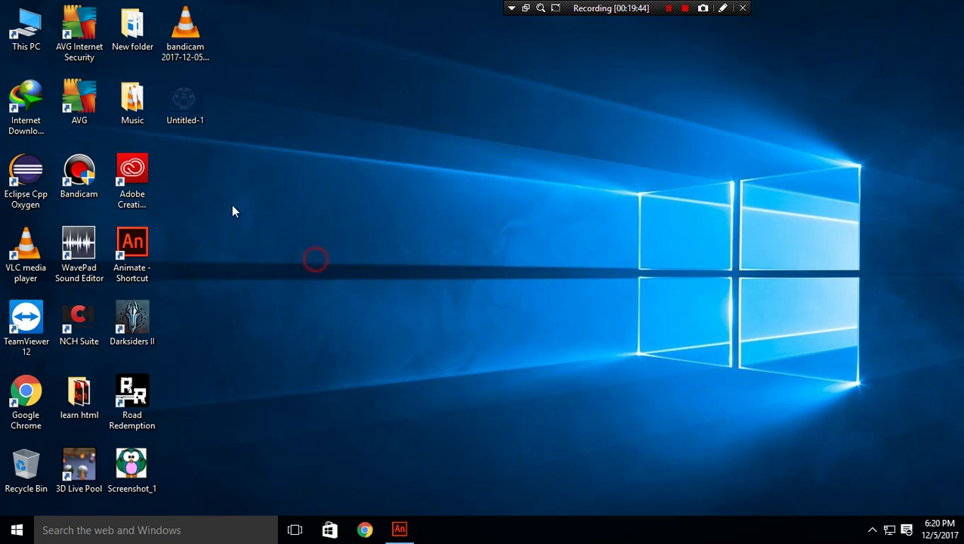
Return to Animate, turn off outline display, and export the coloured owl as a GIF over Untitled-1 on the Desktop.
{"action": "left_click", "coordinate": [402, 531]}
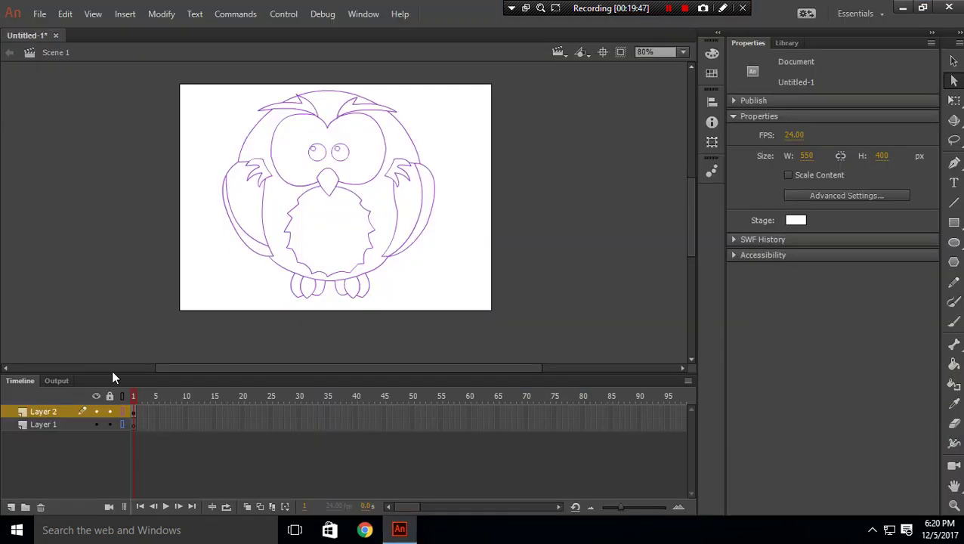
{"action": "left_click", "coordinate": [123, 397]}
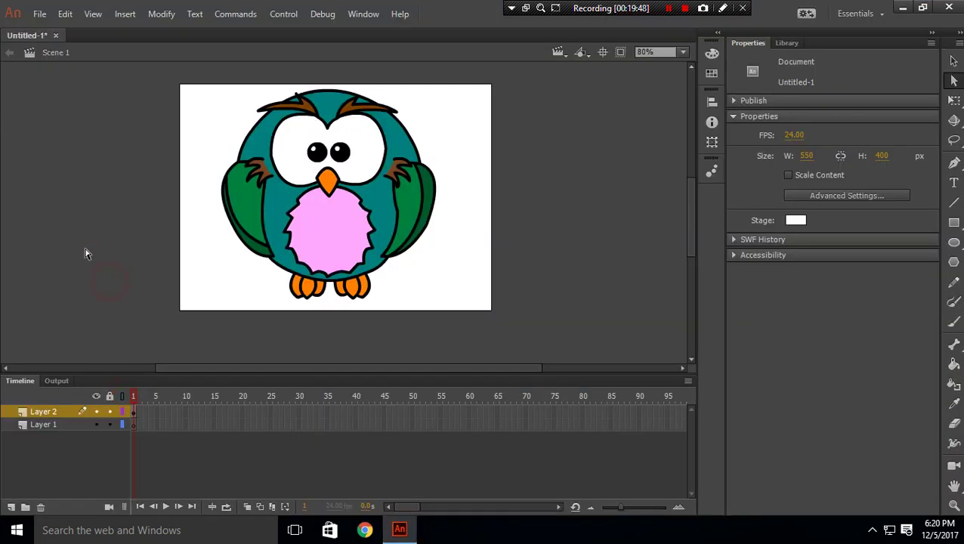
{"action": "left_click", "coordinate": [39, 14]}
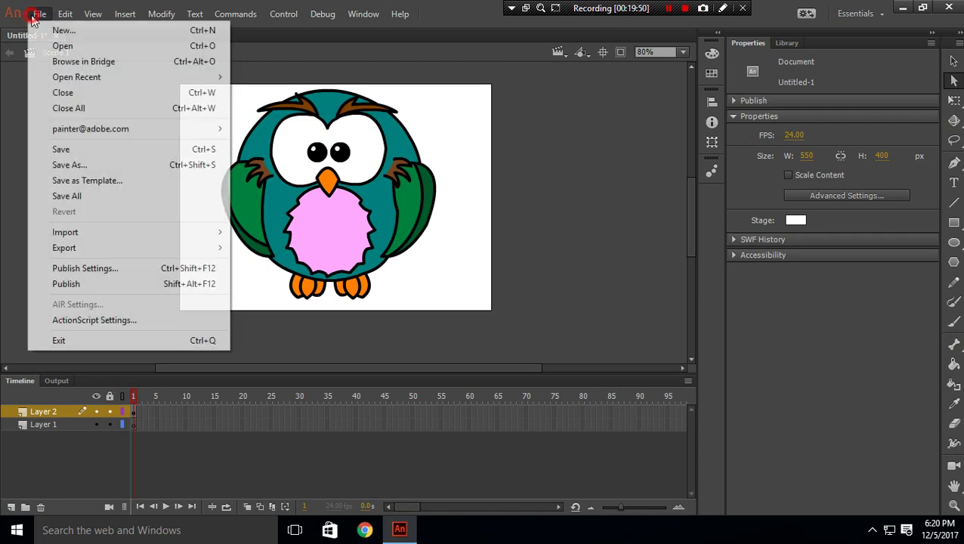
{"action": "left_click", "coordinate": [75, 249]}
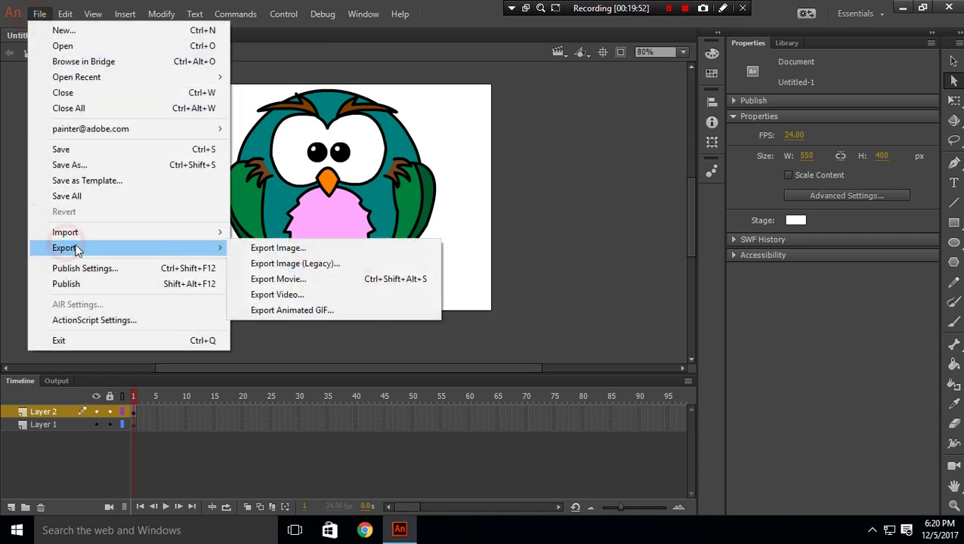
{"action": "left_click", "coordinate": [312, 250]}
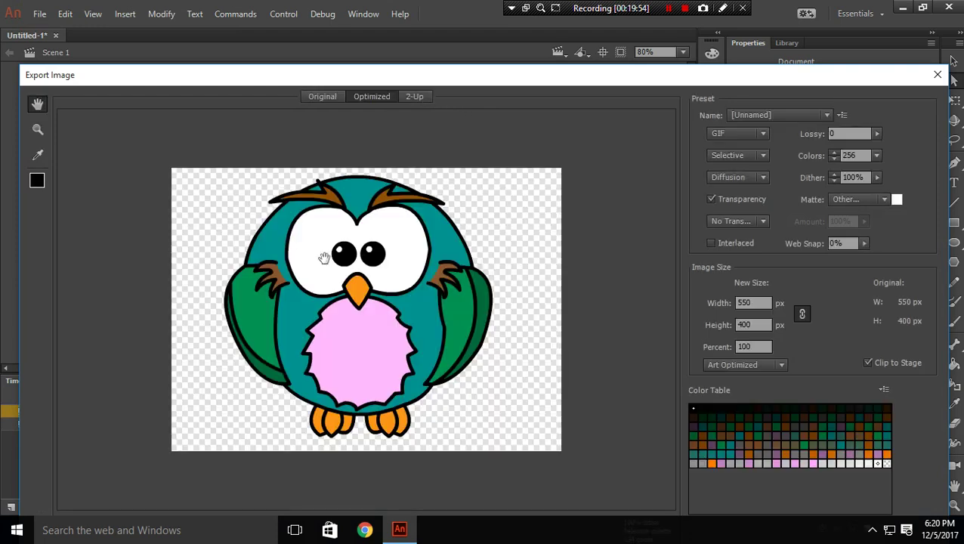
{"action": "left_click", "coordinate": [506, 239]}
{"action": "left_click_drag", "start_coordinate": [660, 78], "coordinate": [648, 29]}
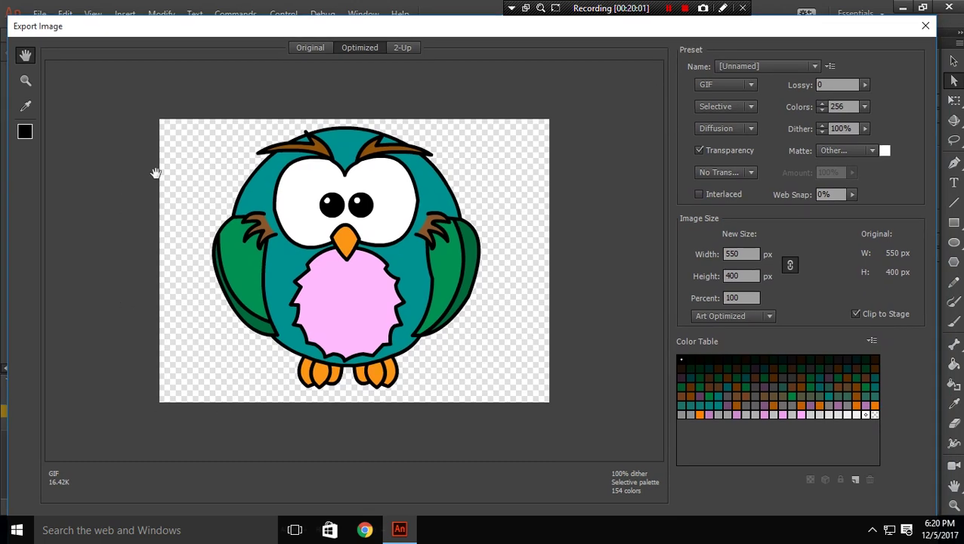
{"action": "key", "text": "Return"}
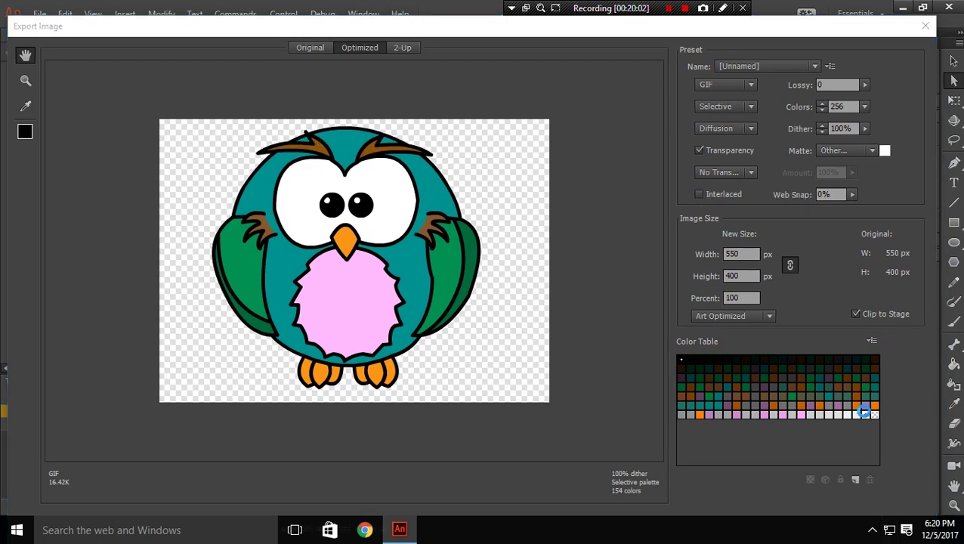
{"action": "left_click", "coordinate": [786, 457]}
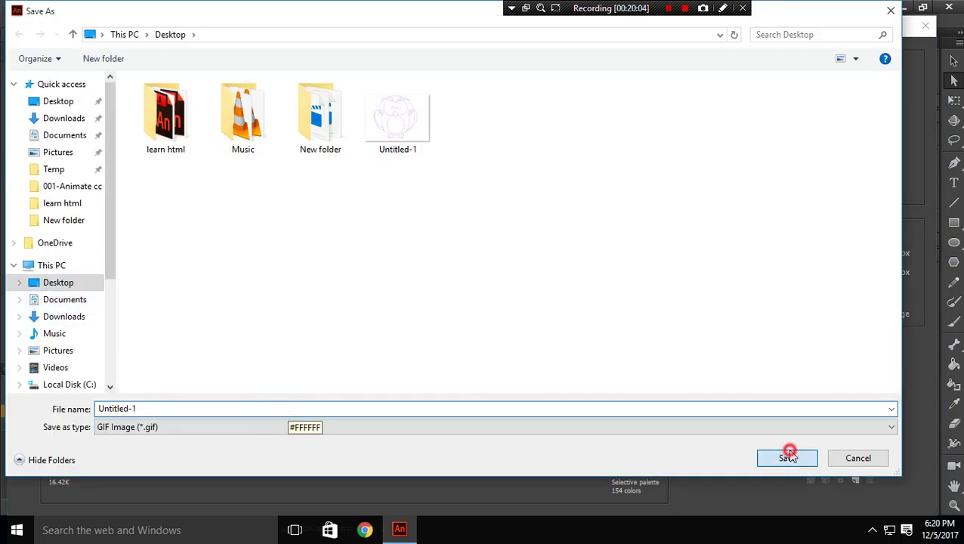
{"action": "left_click", "coordinate": [502, 265]}
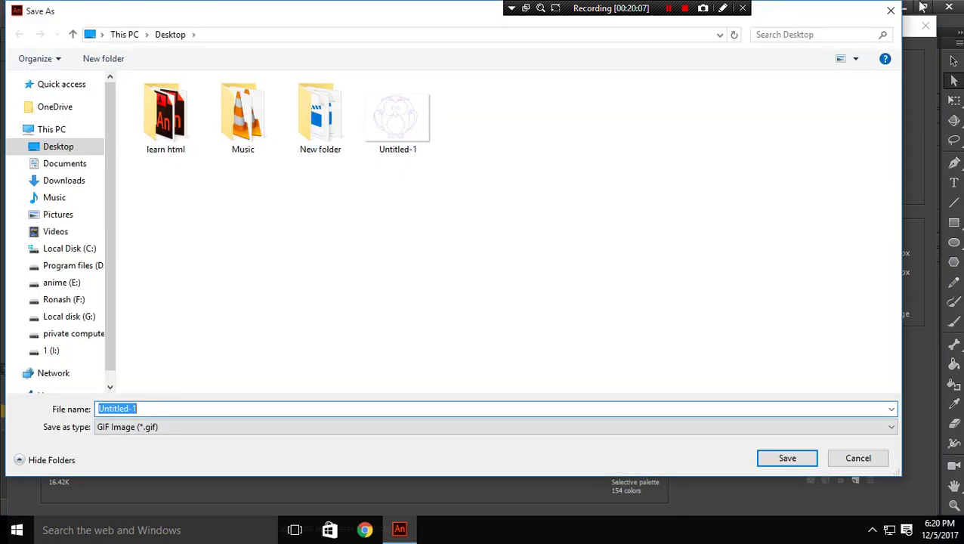
{"action": "left_click", "coordinate": [900, 9]}
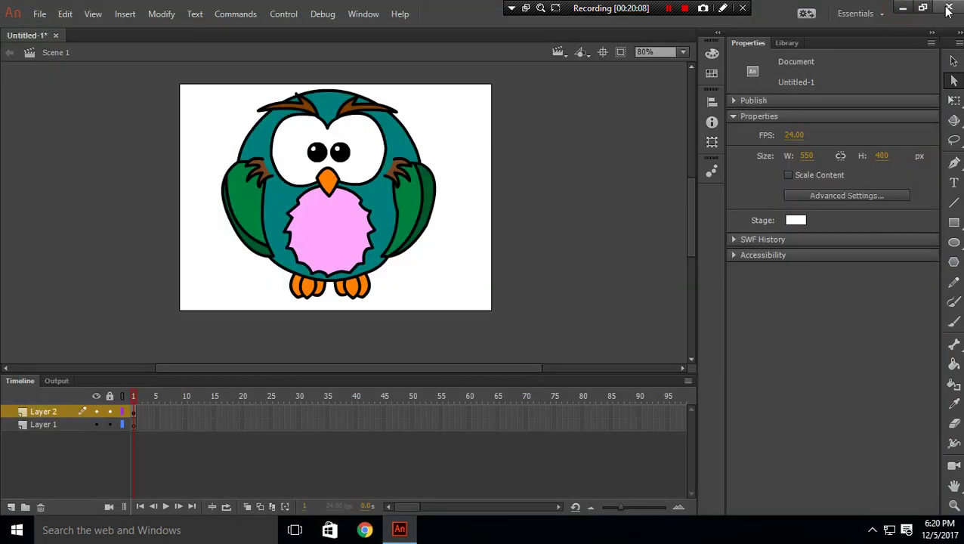
Check the exported Untitled-1 file on the desktop, then restore Animate as a floating window beside the desktop icons.
{"action": "left_click", "coordinate": [949, 9]}
{"action": "left_click", "coordinate": [236, 181]}
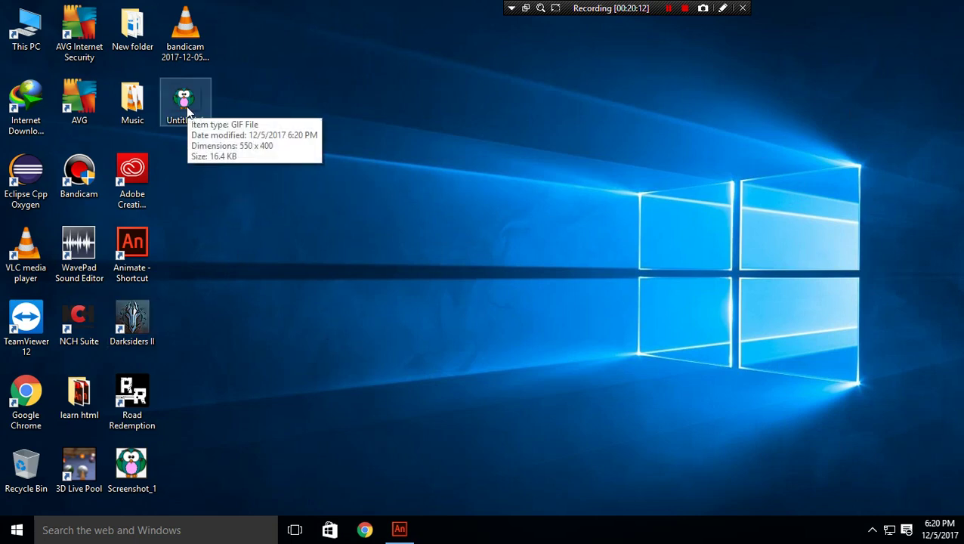
{"action": "left_click", "coordinate": [400, 529]}
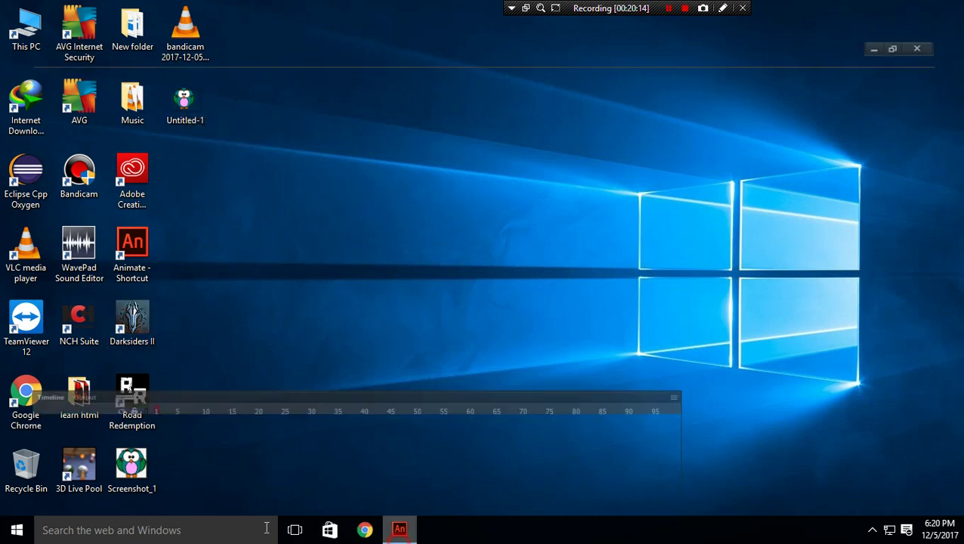
{"action": "left_click", "coordinate": [923, 9]}
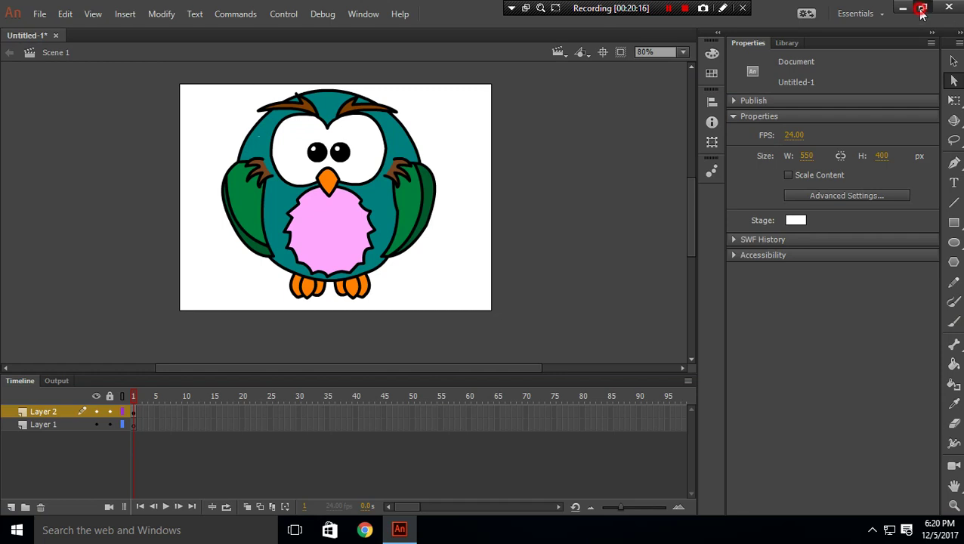
{"action": "left_click_drag", "start_coordinate": [479, 48], "coordinate": [711, 22]}
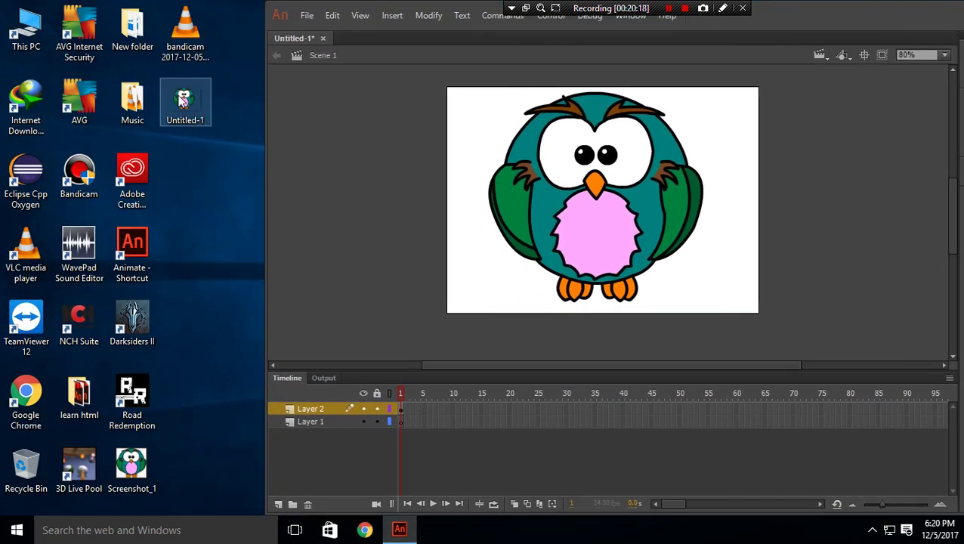
Import the Untitled-1 GIF from the desktop into Layer 2 and place it beside the stage, next to the traced owl.
{"action": "left_click_drag", "start_coordinate": [181, 96], "coordinate": [432, 233]}
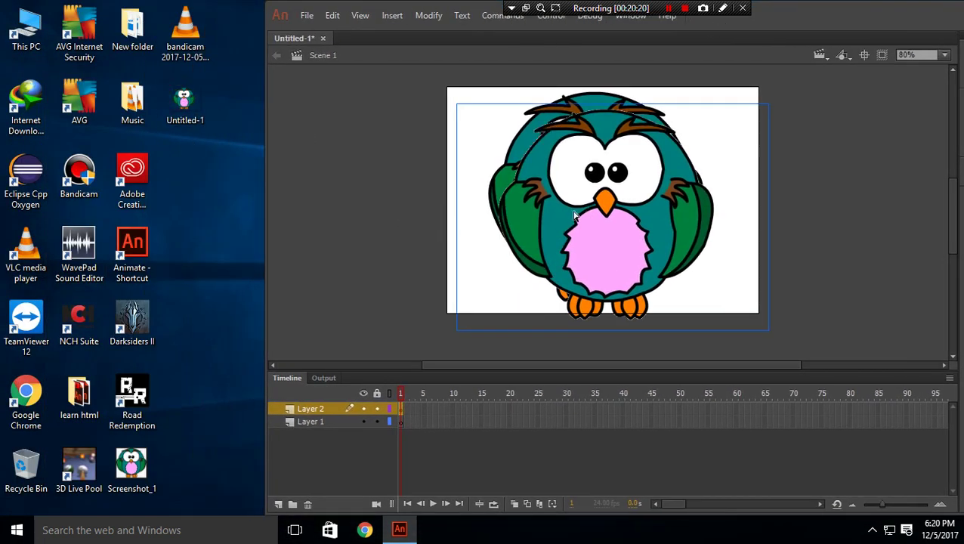
{"action": "left_click_drag", "start_coordinate": [577, 216], "coordinate": [831, 206]}
{"action": "left_click_drag", "start_coordinate": [574, 368], "coordinate": [692, 368]}
{"action": "left_click_drag", "start_coordinate": [646, 237], "coordinate": [699, 221]}
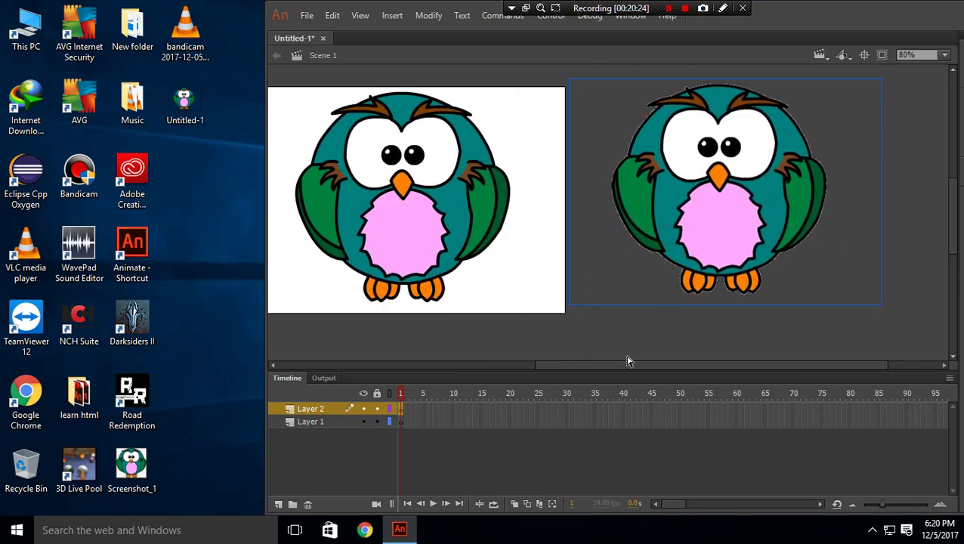
{"action": "left_click", "coordinate": [624, 326]}
{"action": "left_click", "coordinate": [626, 264]}
{"action": "left_click", "coordinate": [507, 325]}
Import Screenshot_1 from the desktop without replacing existing library items, and place it on the far side of the GIF owl.
{"action": "left_click", "coordinate": [134, 470]}
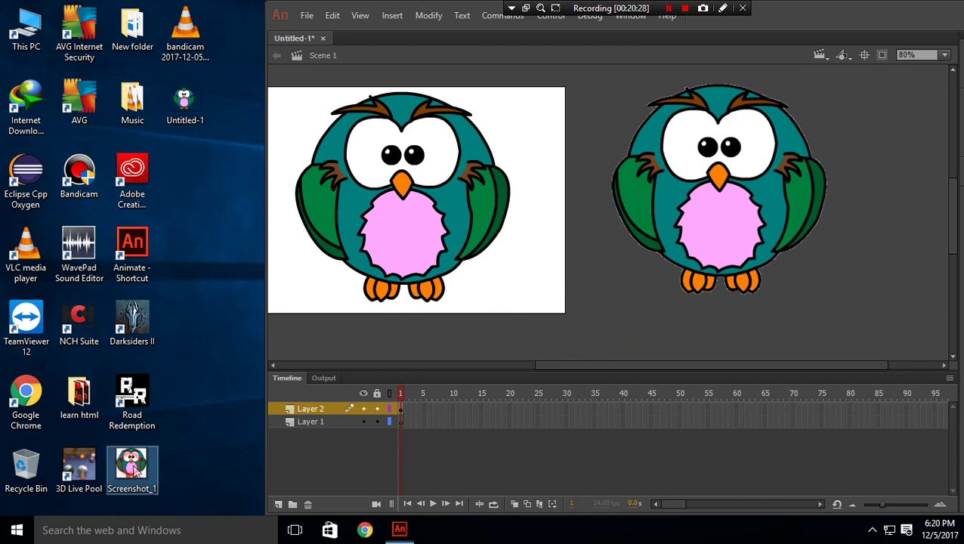
{"action": "left_click_drag", "start_coordinate": [136, 470], "coordinate": [855, 241]}
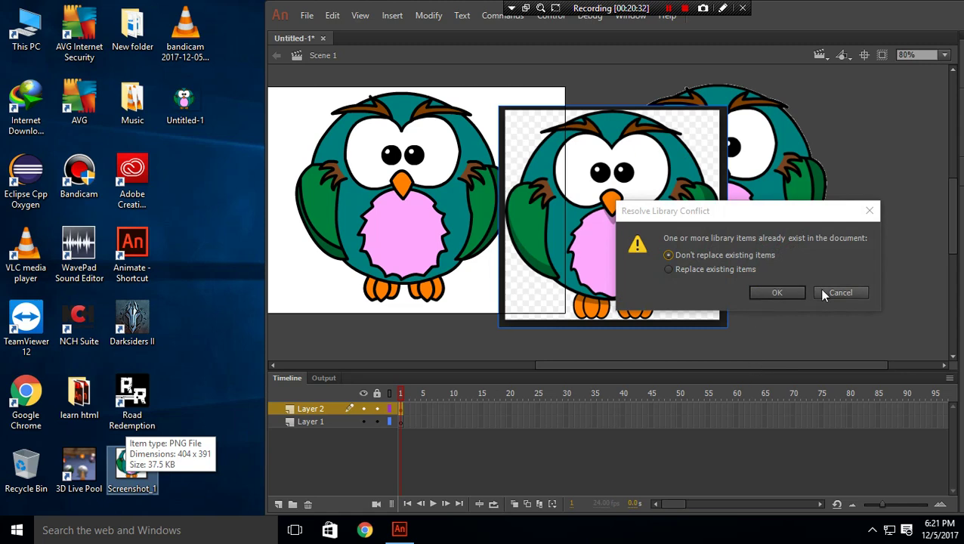
{"action": "left_click", "coordinate": [767, 293]}
{"action": "left_click_drag", "start_coordinate": [628, 239], "coordinate": [935, 212]}
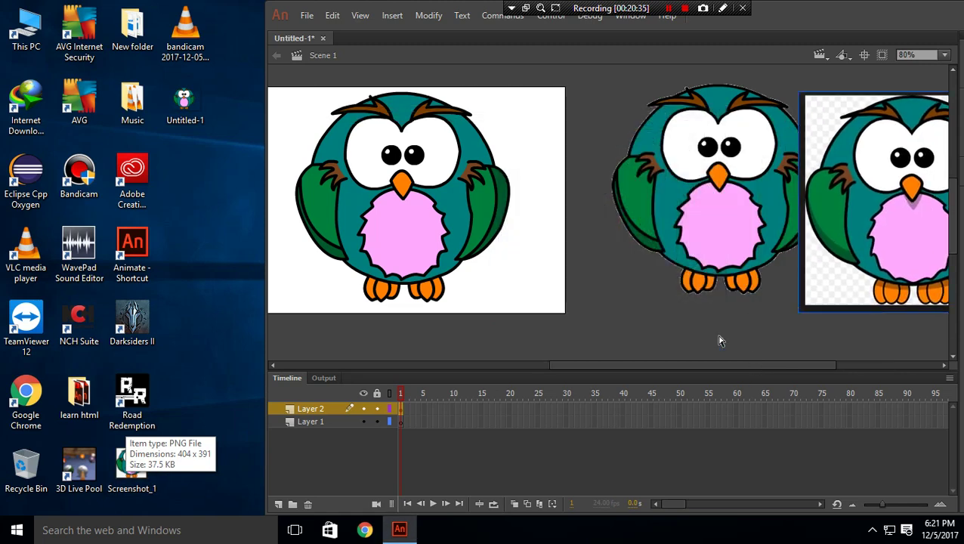
{"action": "left_click_drag", "start_coordinate": [684, 366], "coordinate": [734, 366]}
{"action": "left_click_drag", "start_coordinate": [801, 248], "coordinate": [879, 215]}
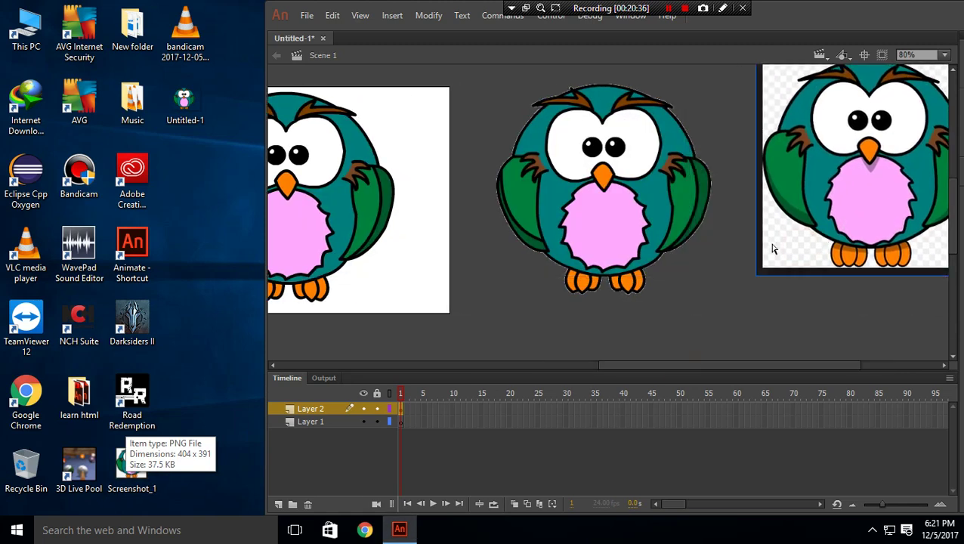
Move the imported GIF owl up and back toward the stage, to X 441, Y -59.
{"action": "left_click", "coordinate": [796, 318]}
{"action": "left_click", "coordinate": [789, 251]}
{"action": "left_click", "coordinate": [598, 213]}
{"action": "left_click_drag", "start_coordinate": [645, 209], "coordinate": [556, 201]}
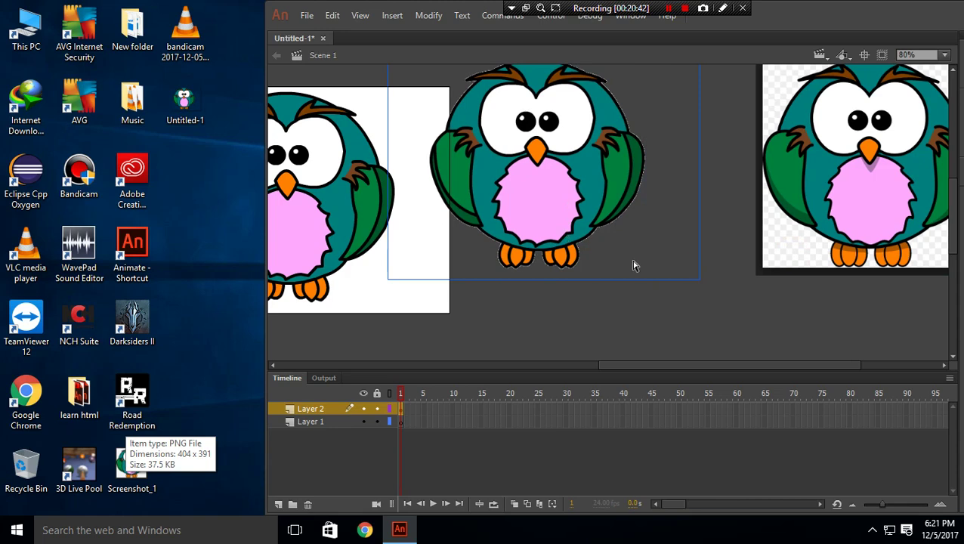
Maximize the Animate window and quit the program without saving changes to Untitled-1.
{"action": "left_click_drag", "start_coordinate": [822, 17], "coordinate": [453, 70]}
{"action": "double_click", "coordinate": [453, 69]}
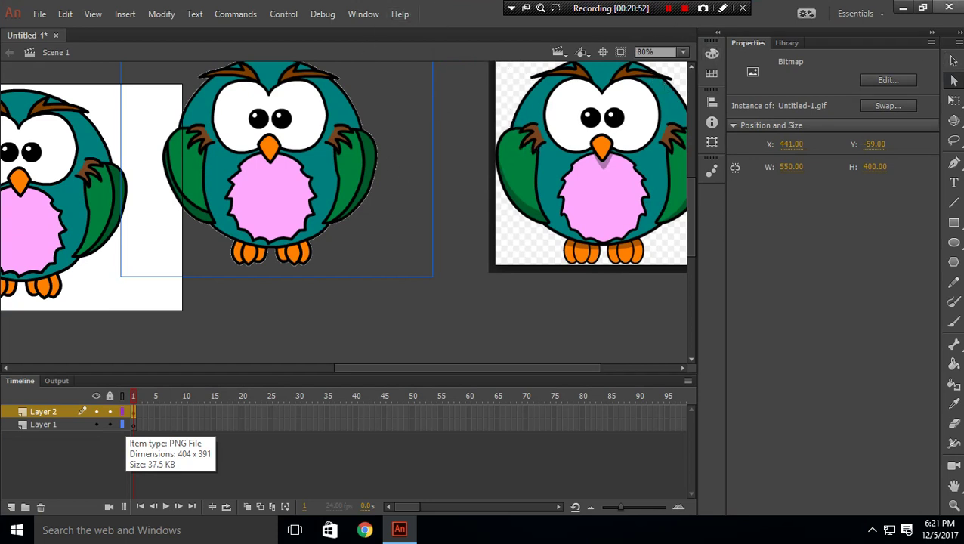
{"action": "left_click", "coordinate": [949, 6]}
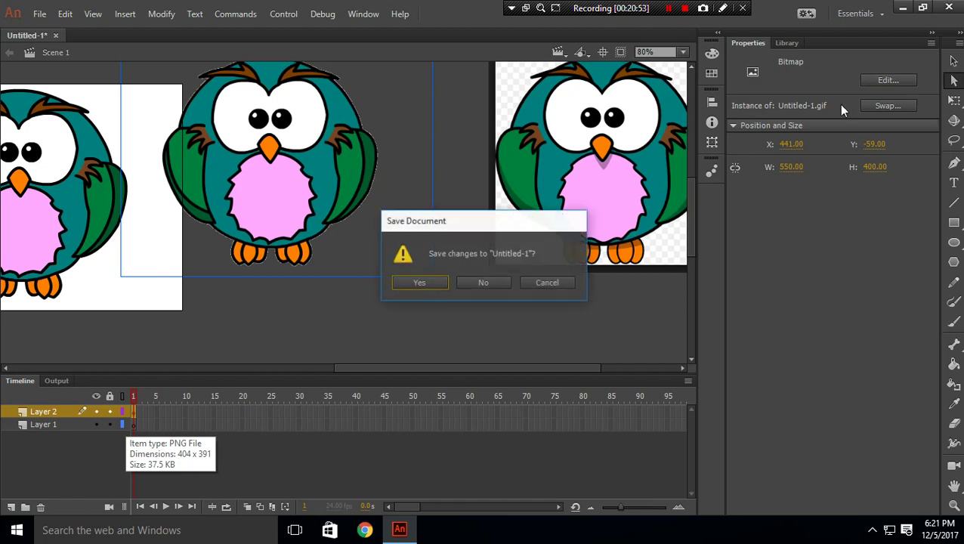
{"action": "left_click", "coordinate": [484, 282]}
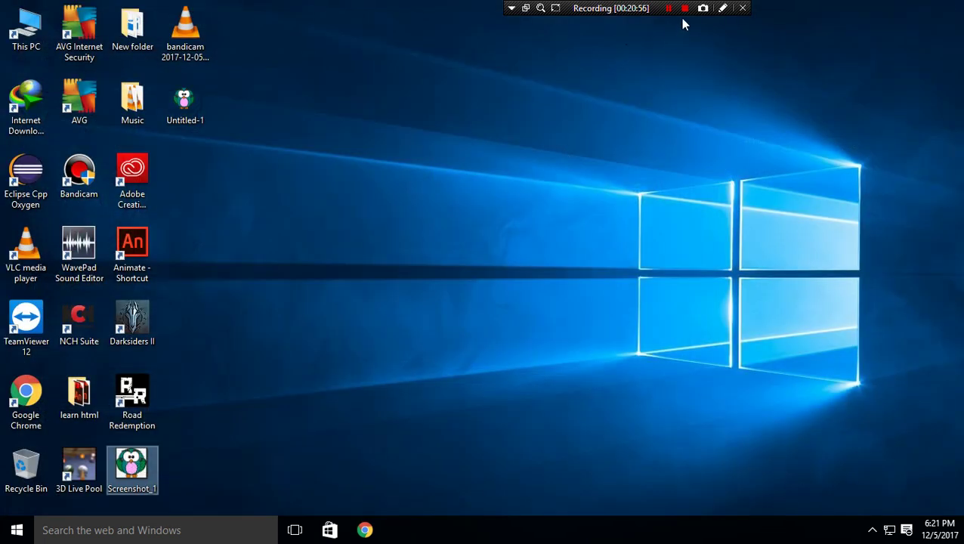